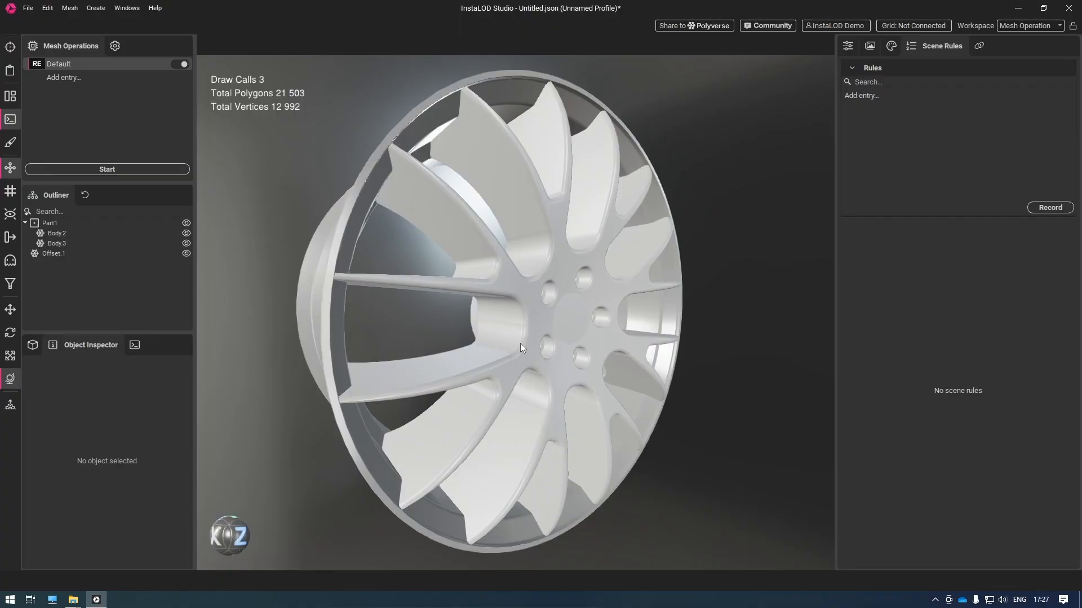
Step: Select all wheel meshes and add a scene rule named Tessellate
key(ctrl+a)
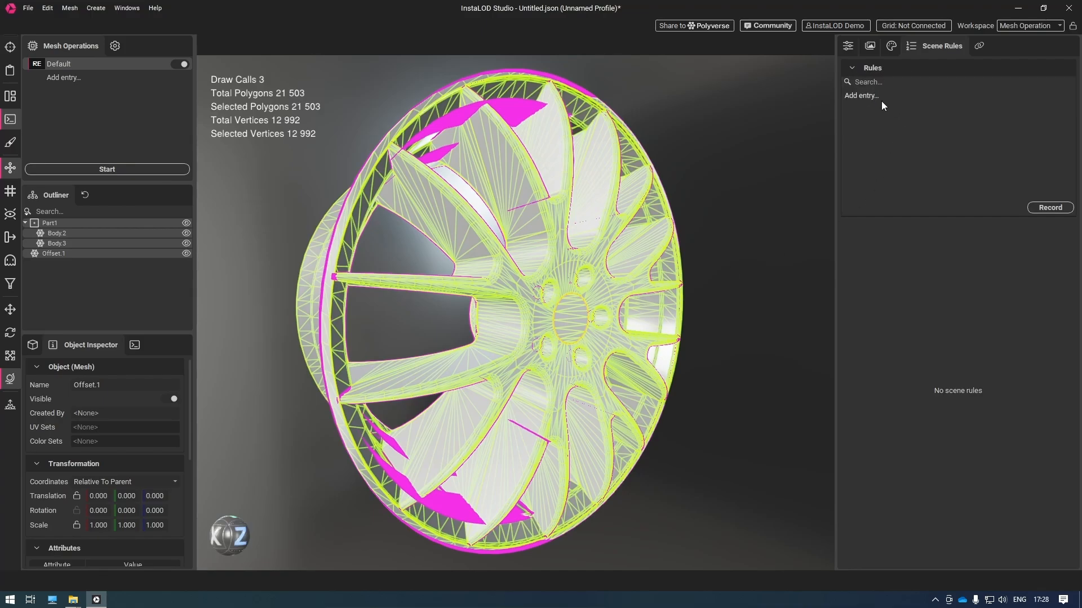
click(862, 95)
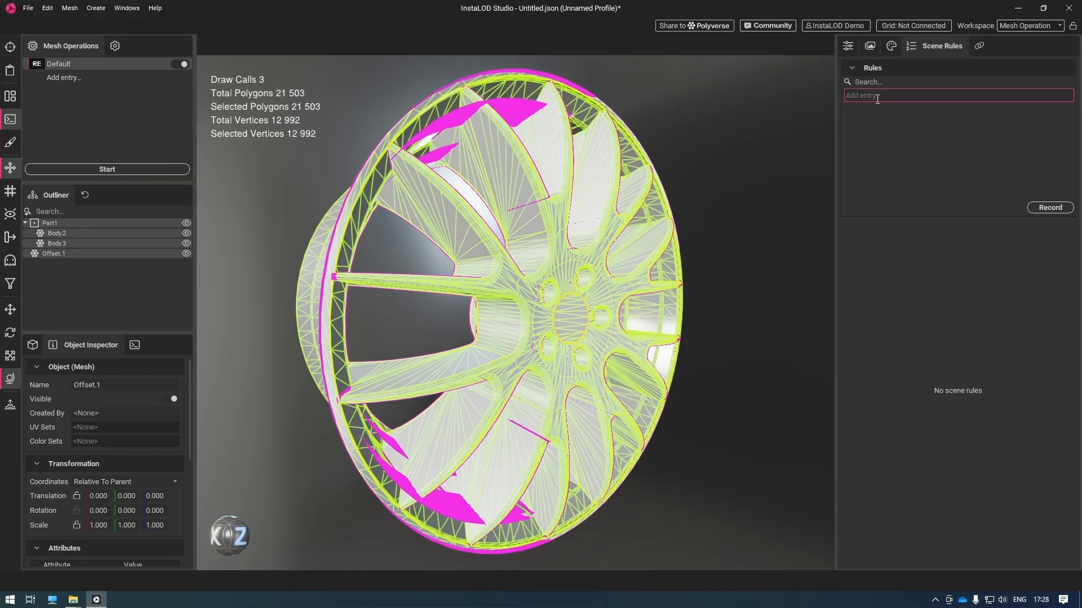
text(Tessellate)
key(Return)
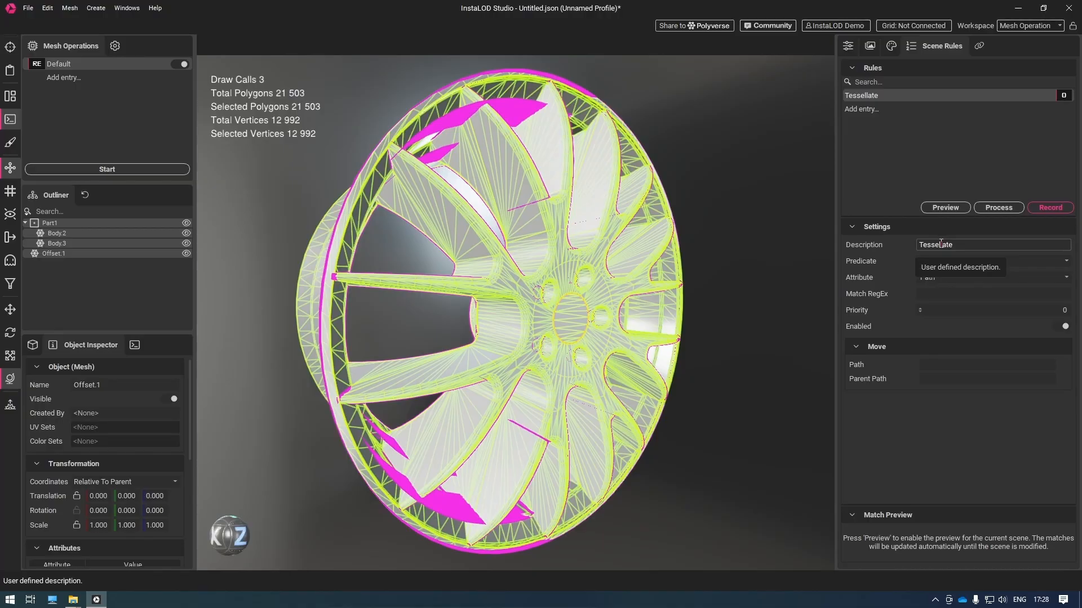
Step: Make the Tessellate rule match objects by the Name attribute with the regular expression Body.*
click(1049, 279)
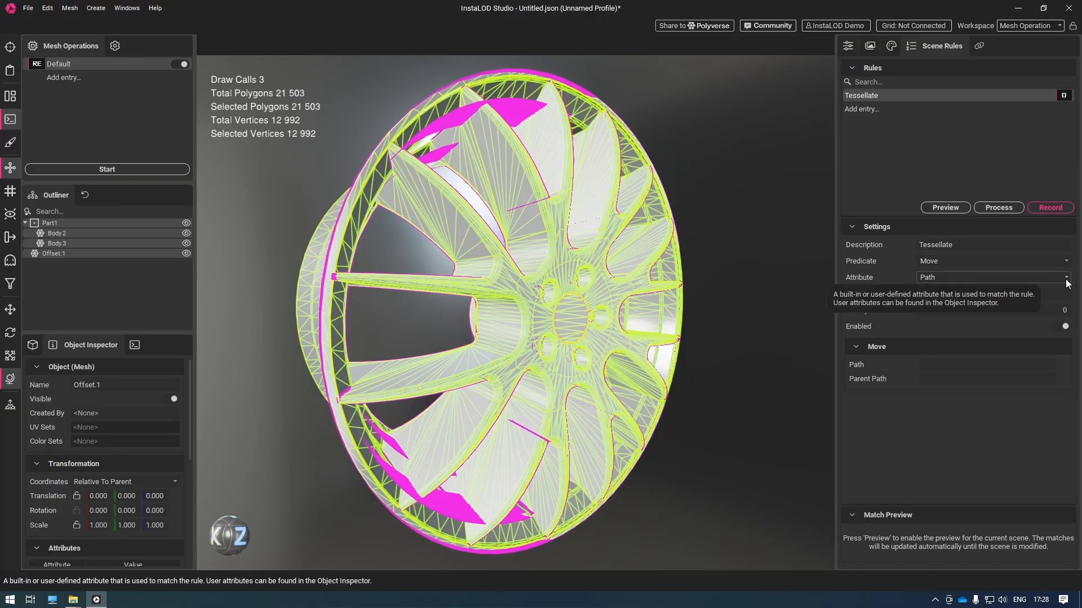
click(1021, 306)
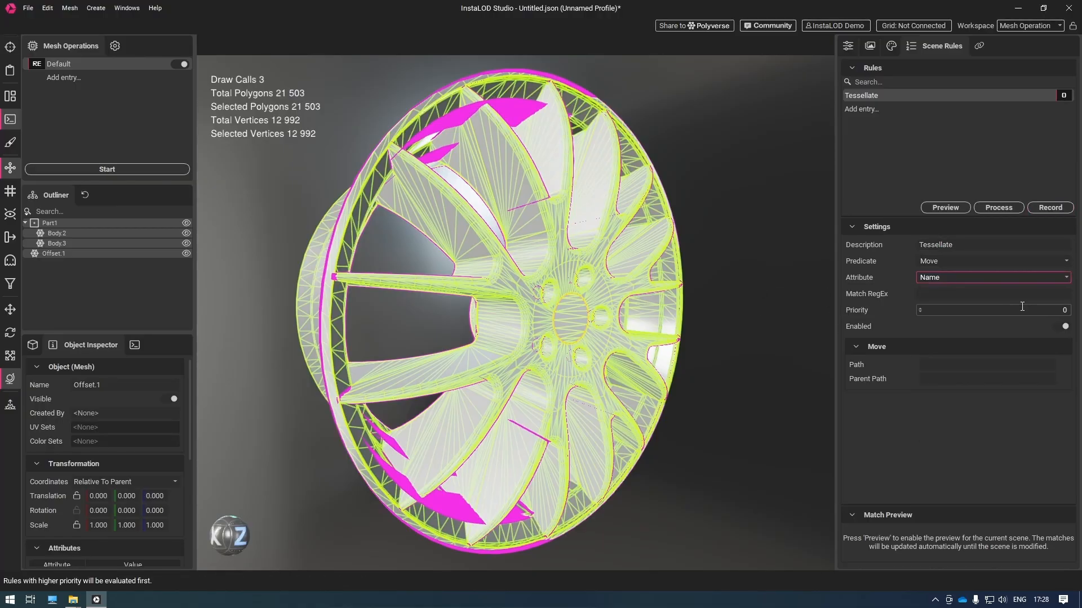
click(948, 295)
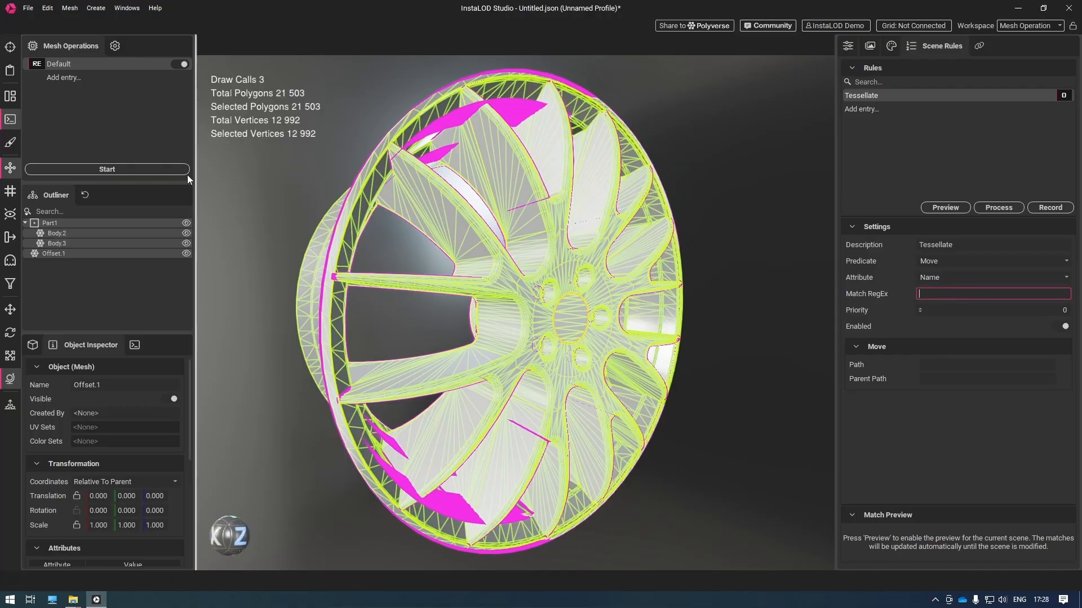
click(71, 235)
click(72, 244)
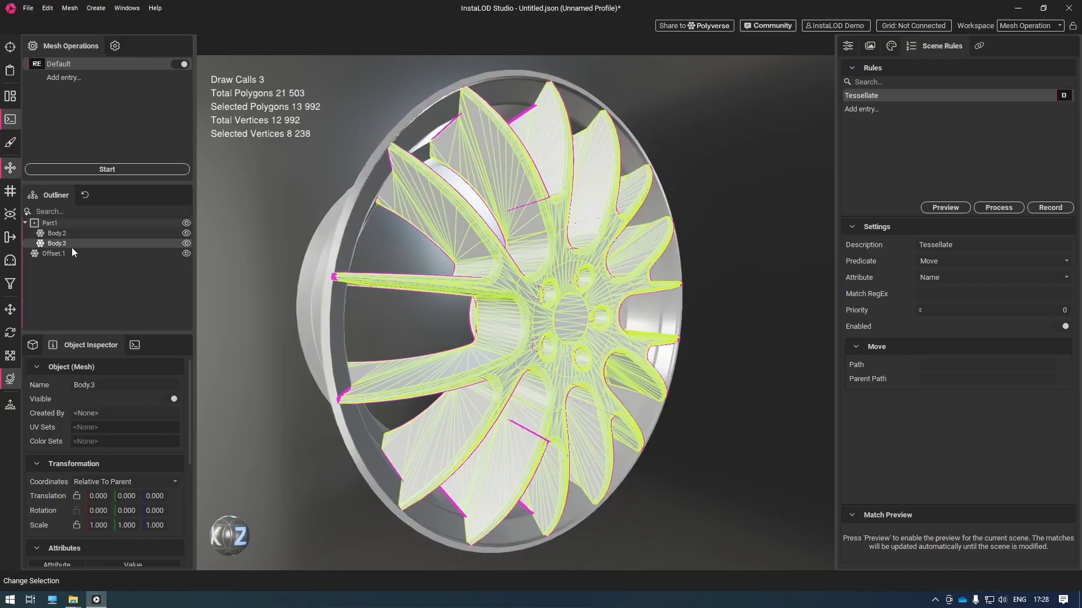
click(72, 234)
click(75, 244)
click(982, 297)
text(Body)
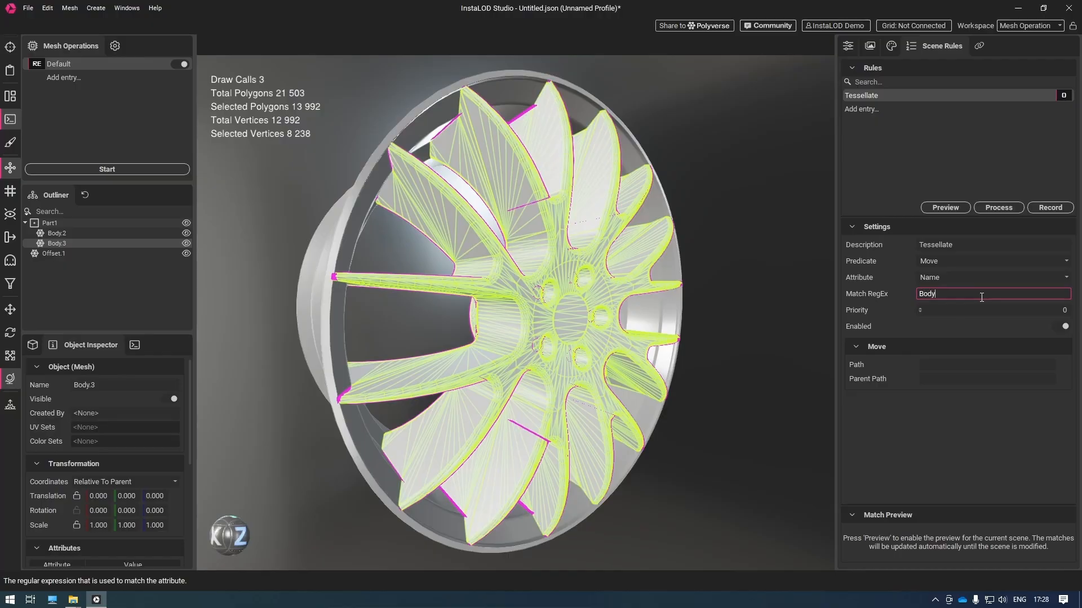
text(.*)
Step: Set the Tessellate rule's priority to 100 and its predicate to Tessellate
double_click(1069, 310)
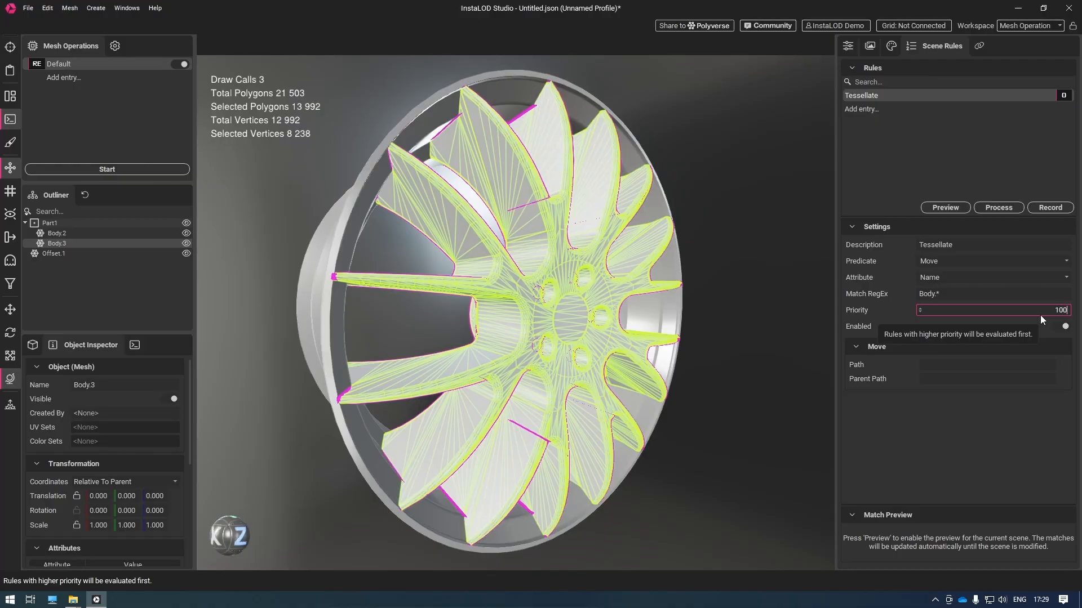
key(Return)
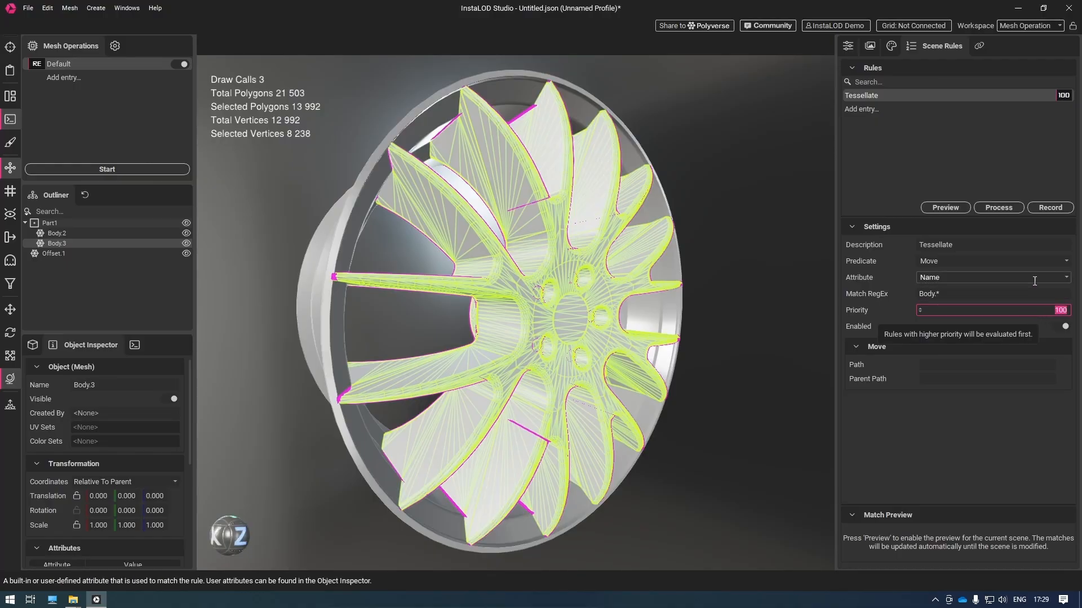
click(1066, 262)
scroll(1037, 283, up, 1)
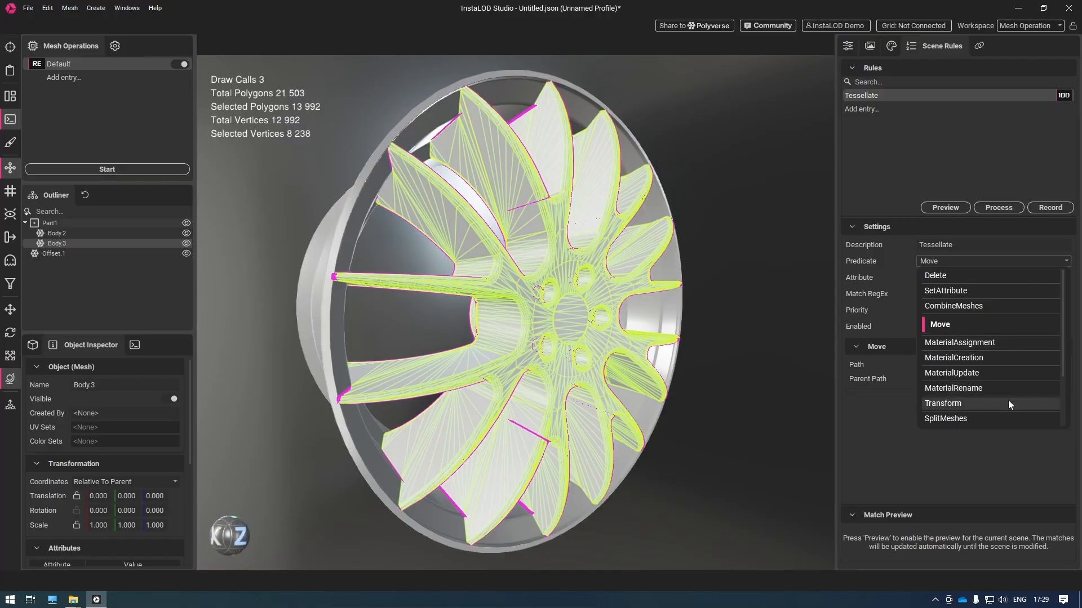
scroll(1009, 400, down, 2)
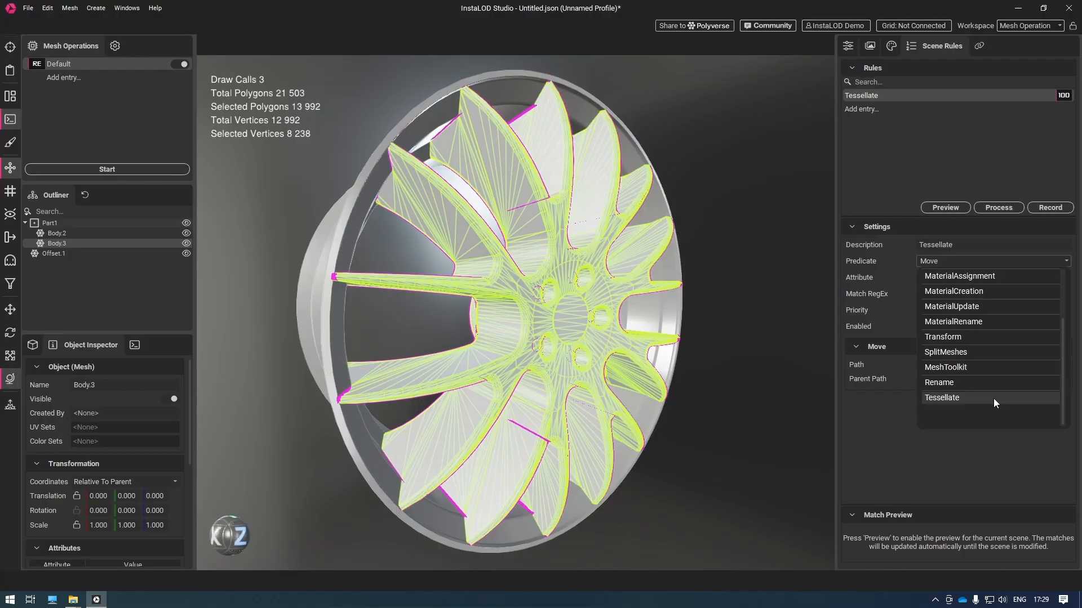
click(993, 397)
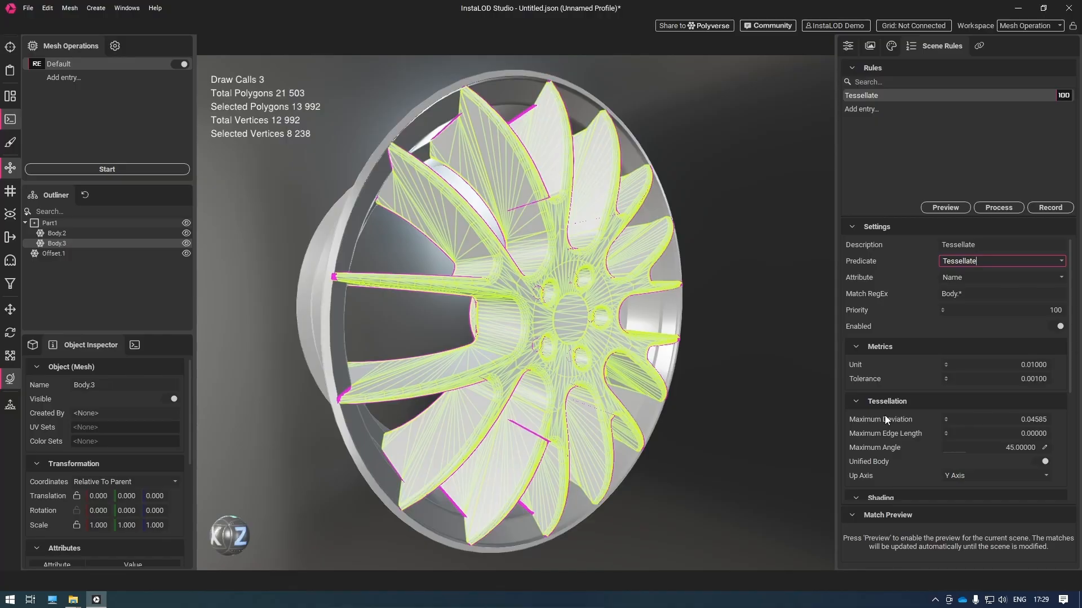
Step: Set the rule's maximum deviation to 0.01 and maximum edge length to 1
click(1001, 419)
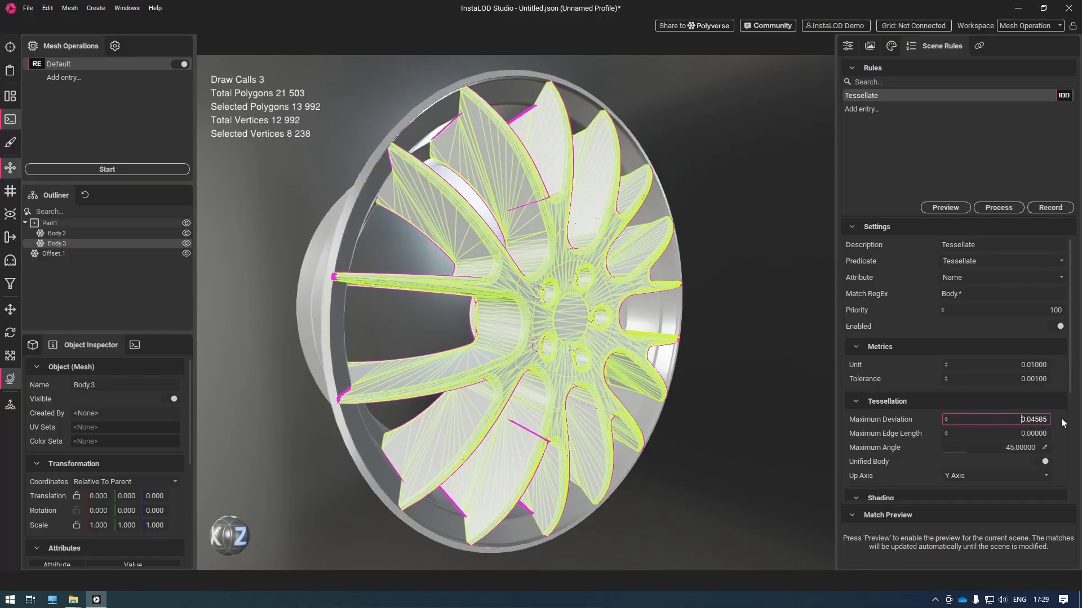
key(ctrl+a)
text(0.01)
key(Return)
key(Tab)
text(1)
key(Return)
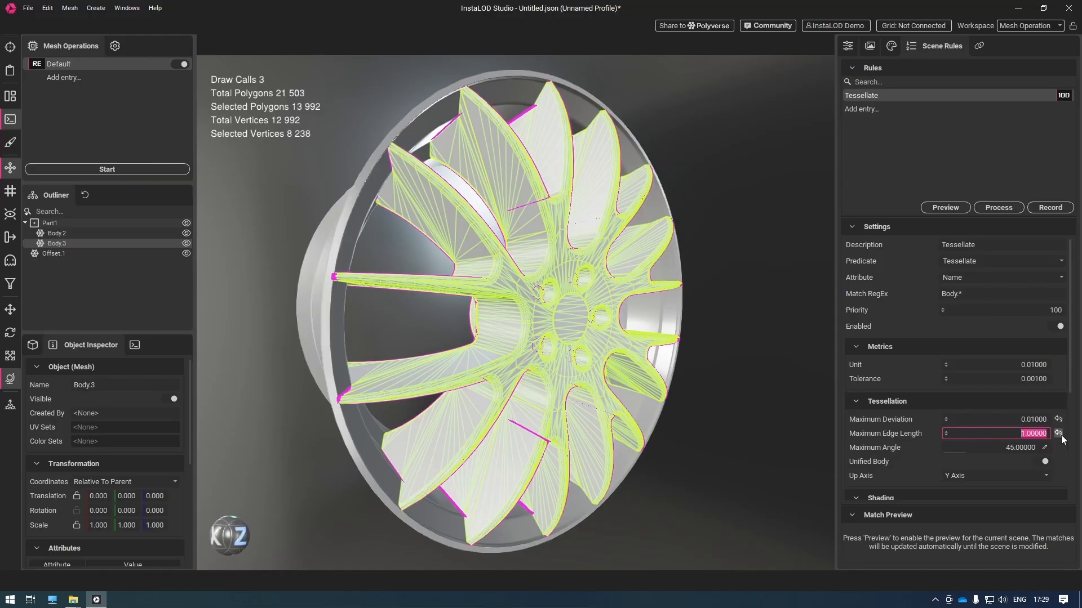
Step: Set Shading Magic to Normal in the Tessellate rule's shading settings
scroll(878, 425, down, 2)
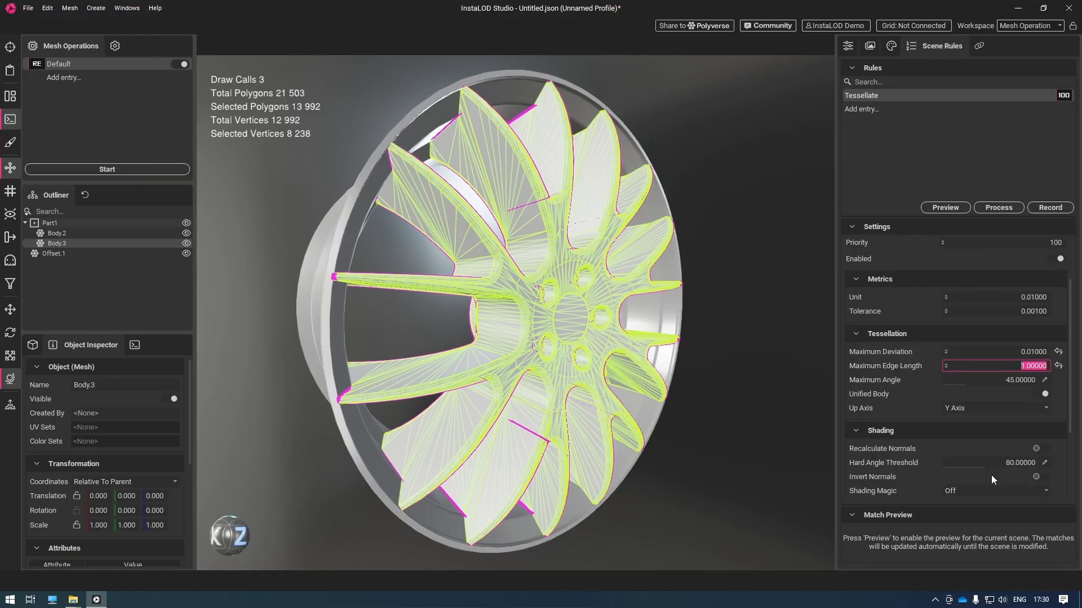
click(968, 491)
click(976, 540)
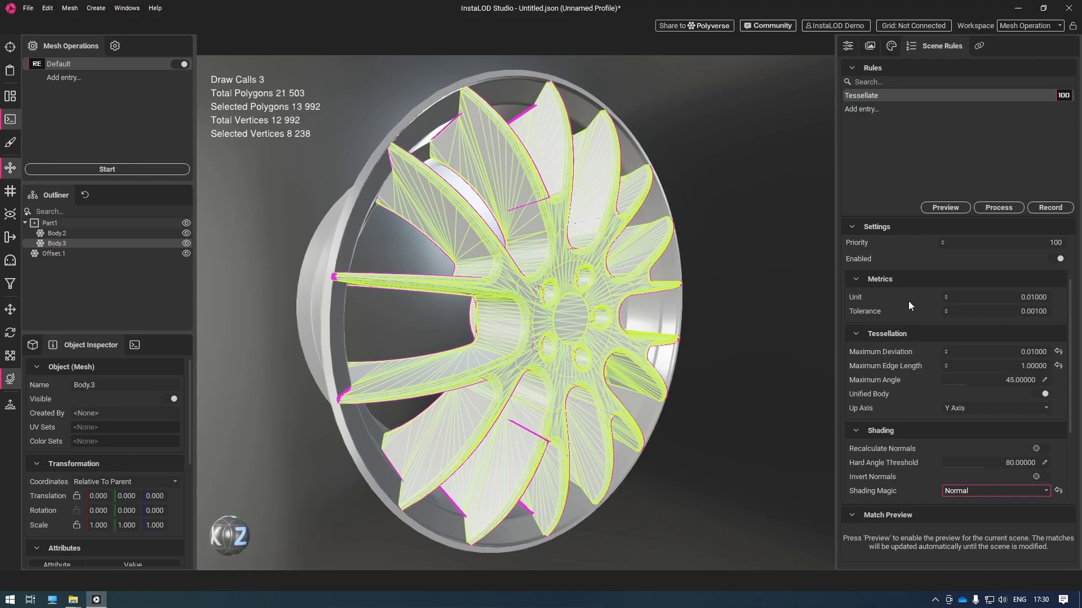
Step: Preview the Tessellate rule's matches and process it, then select all meshes to inspect the new tessellation
click(934, 208)
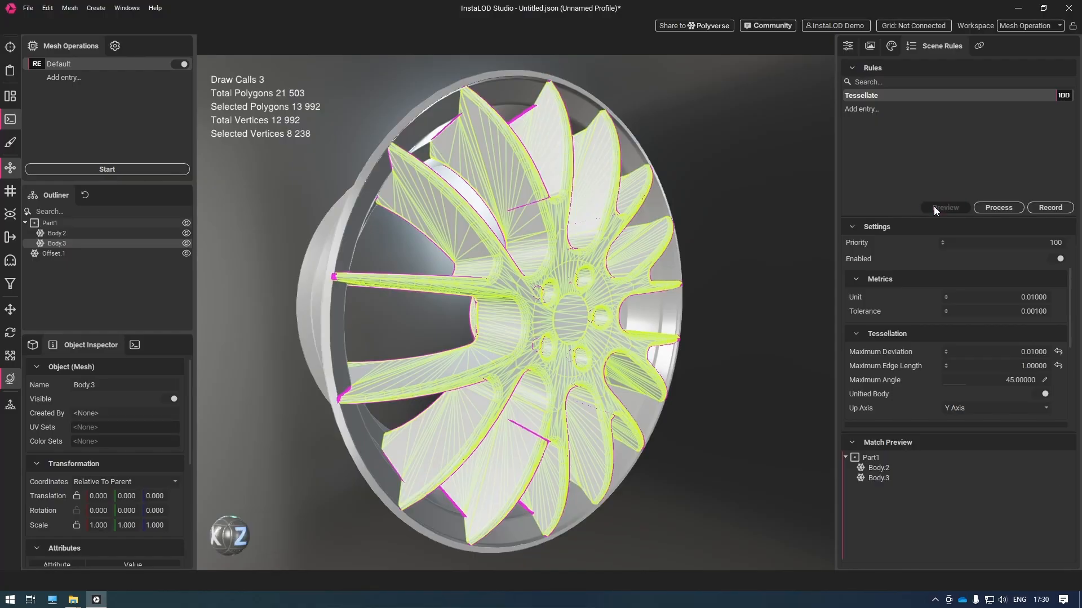
click(879, 468)
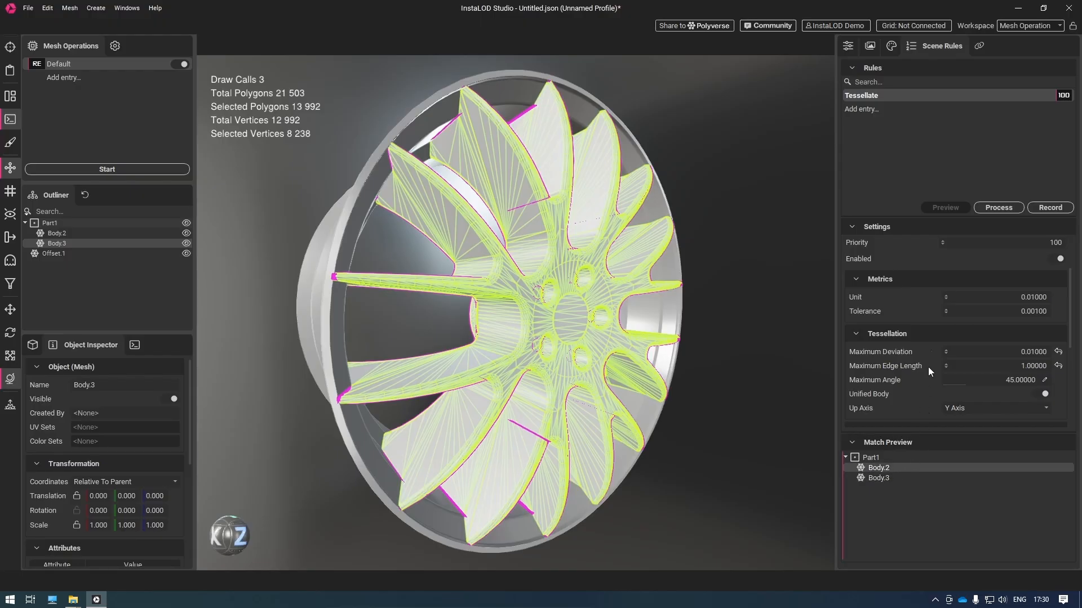
click(996, 208)
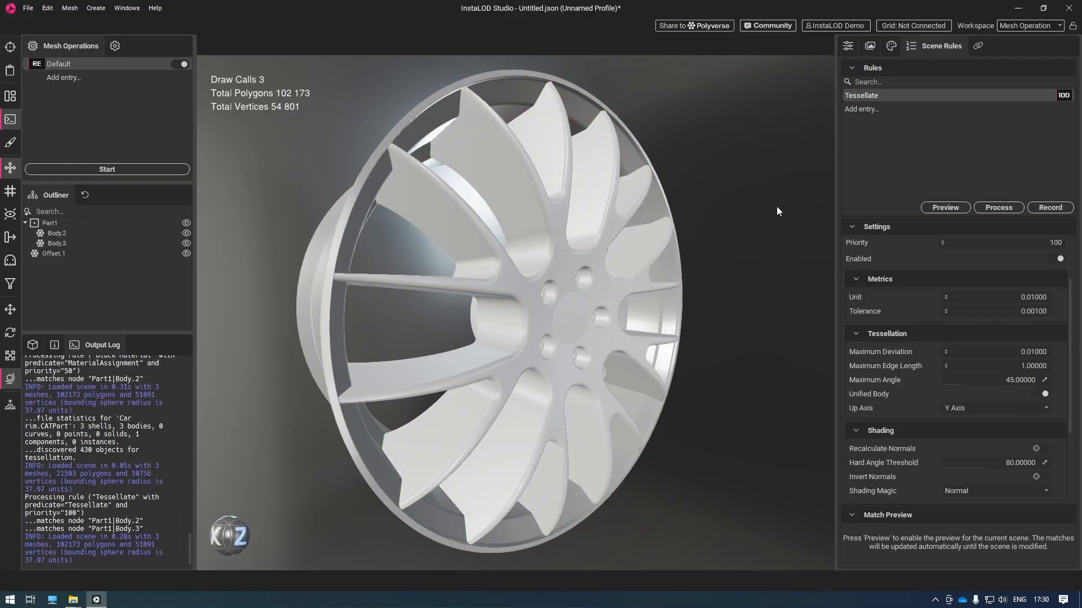
click(657, 214)
key(ctrl+a)
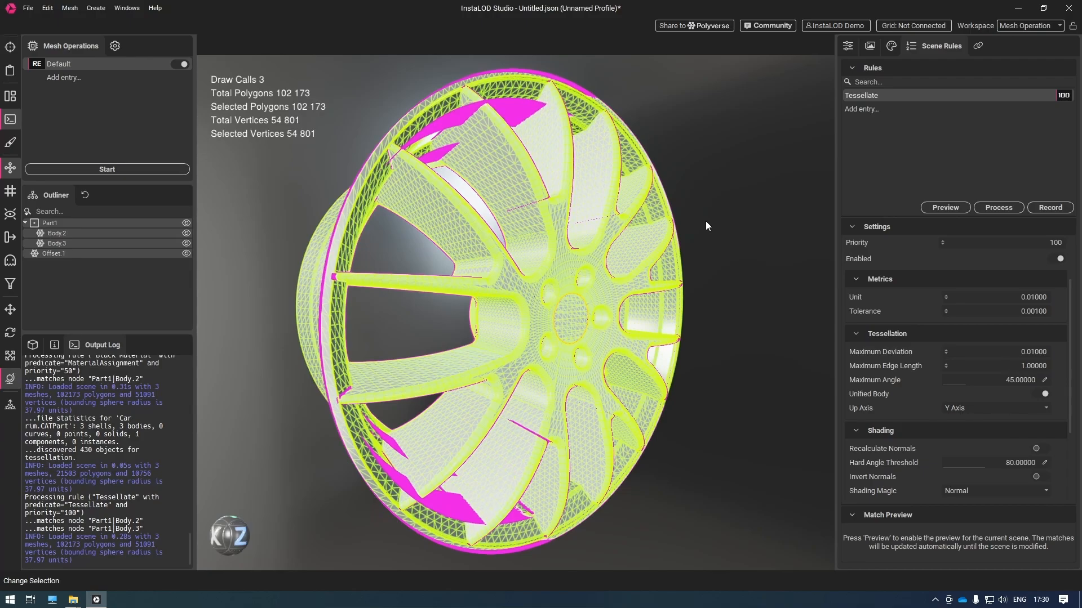
Step: Add a second scene rule named Gold Material
click(872, 111)
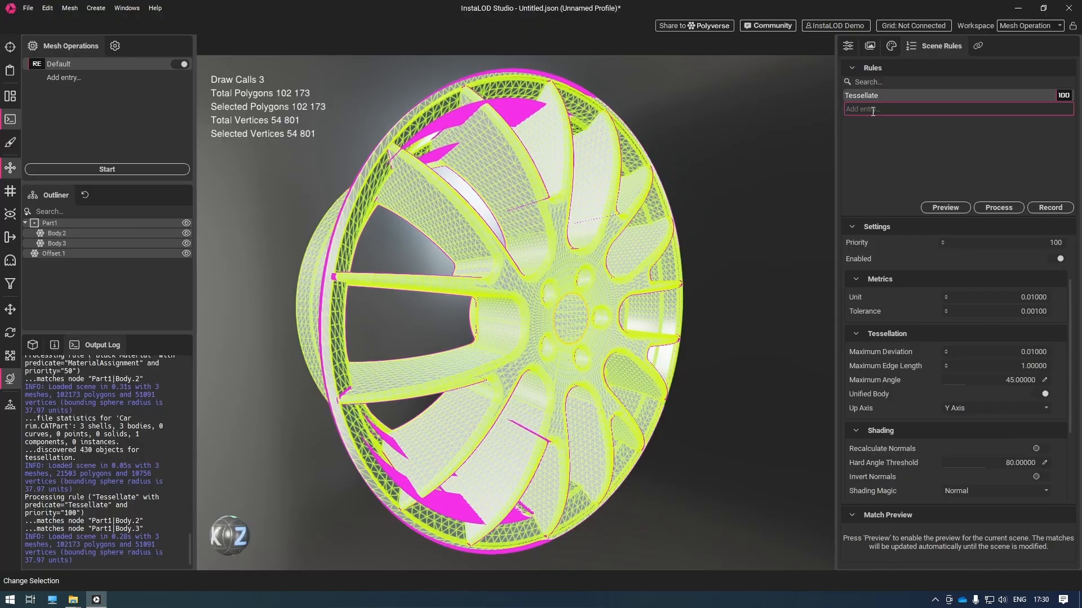
text(Gold Material)
key(Return)
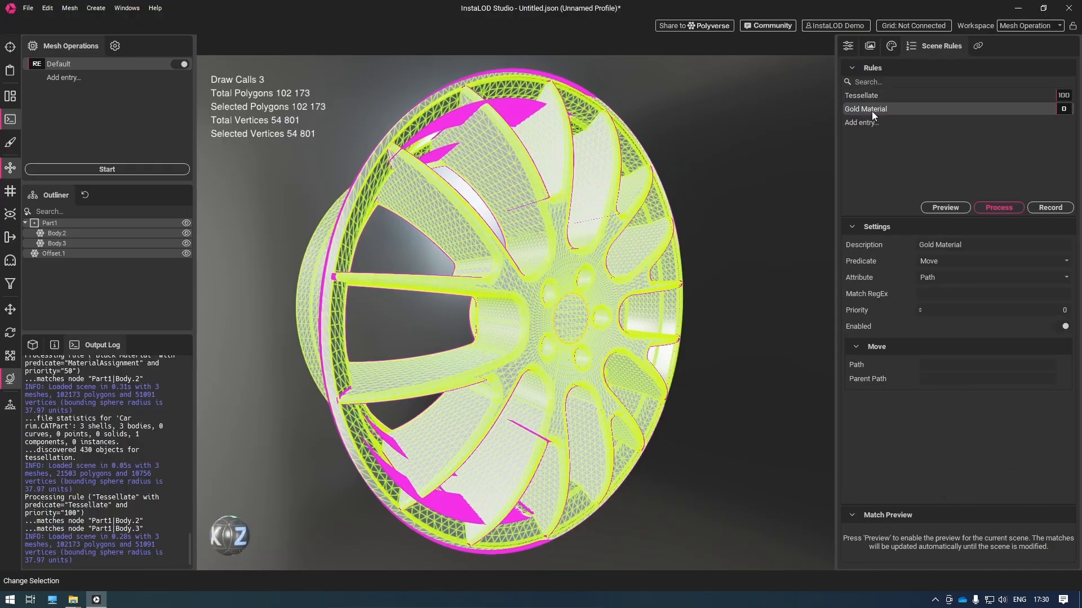
Step: Use the spoke mesh's copied name, Body.3, as the Gold Material rule's match expression and set its priority to 60
click(607, 244)
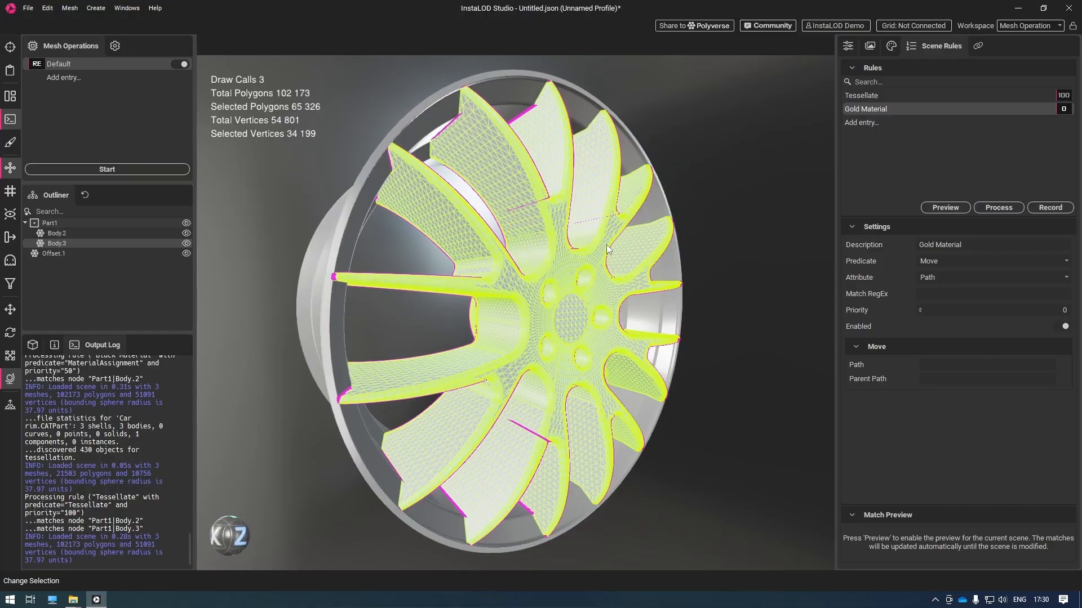
right_click(94, 245)
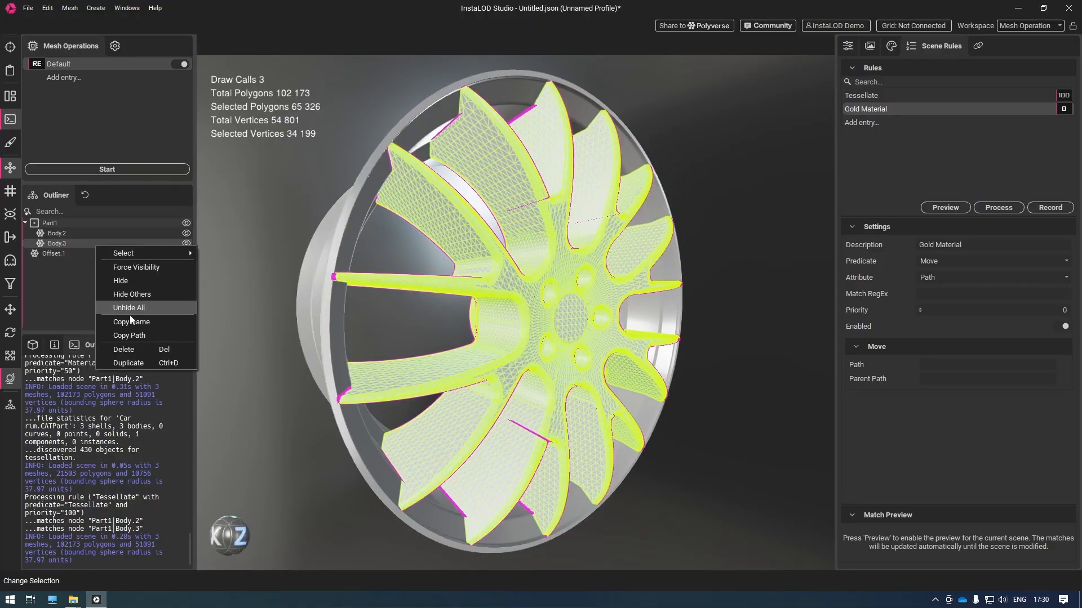
click(135, 326)
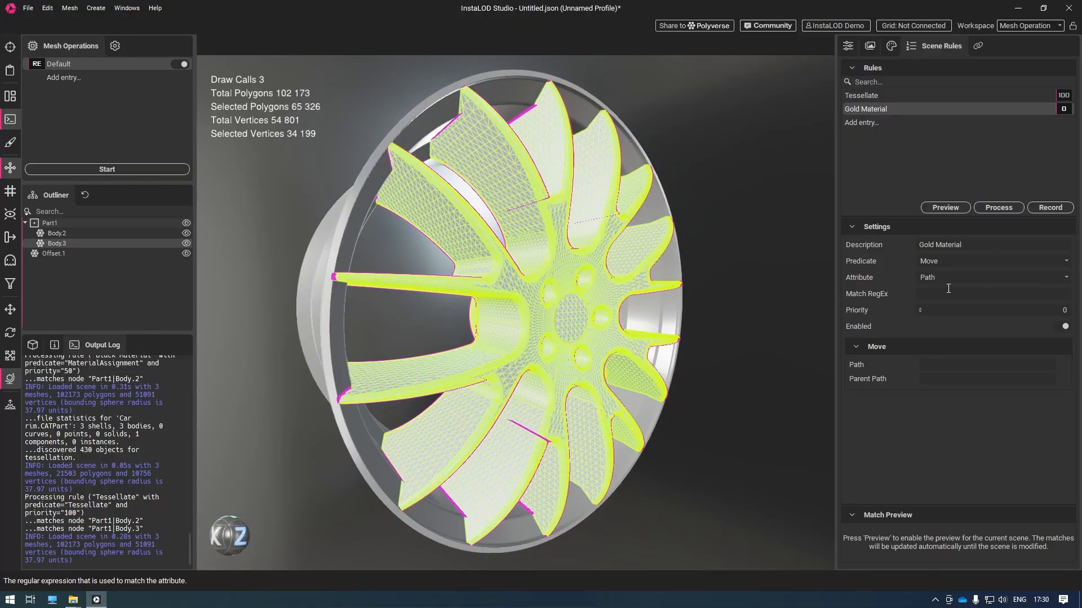
click(973, 294)
key(ctrl+v)
click(1052, 311)
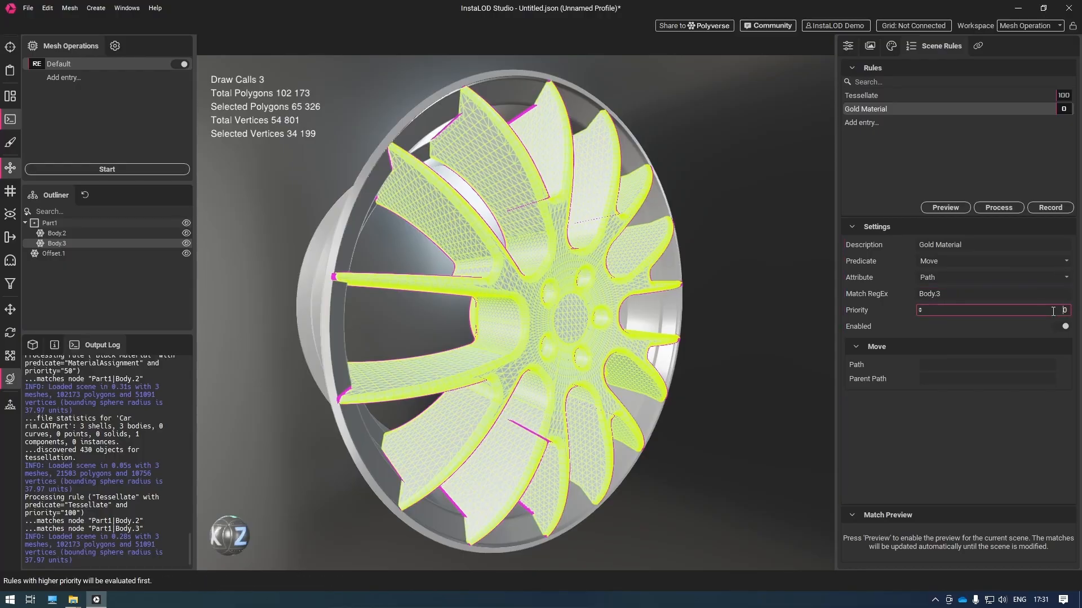
text(60)
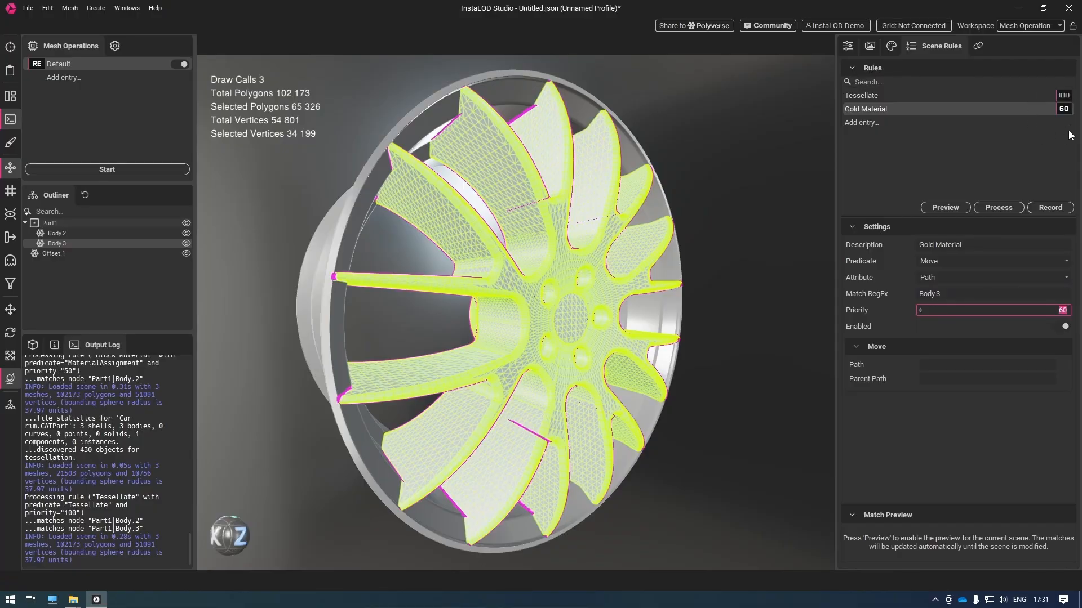
Step: Set the Gold Material rule's predicate to MaterialAssignment and its match attribute to Name
click(1064, 260)
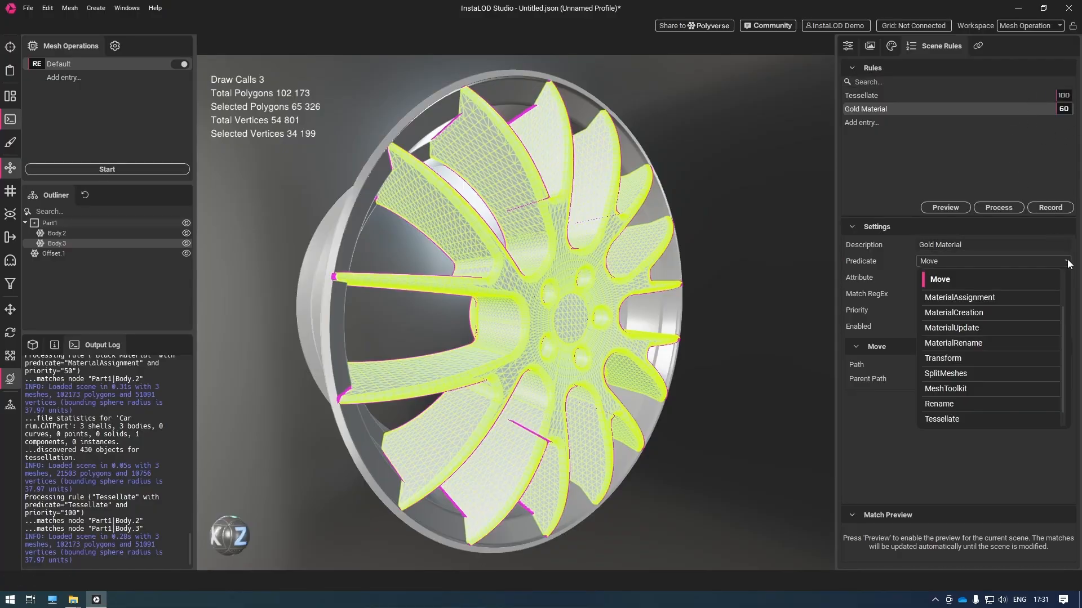
click(1026, 296)
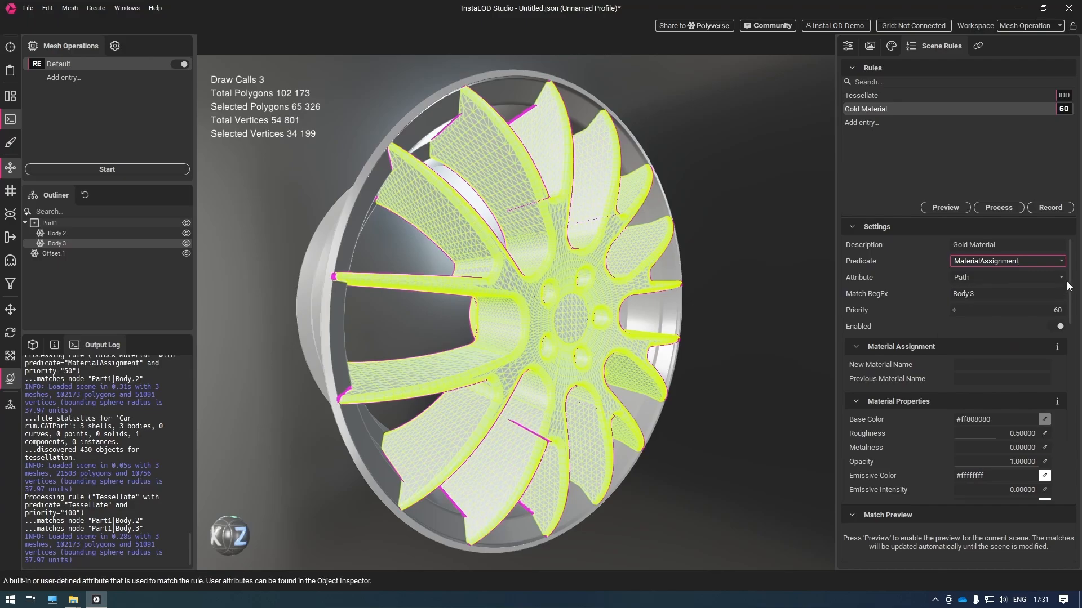
click(1061, 278)
click(1020, 311)
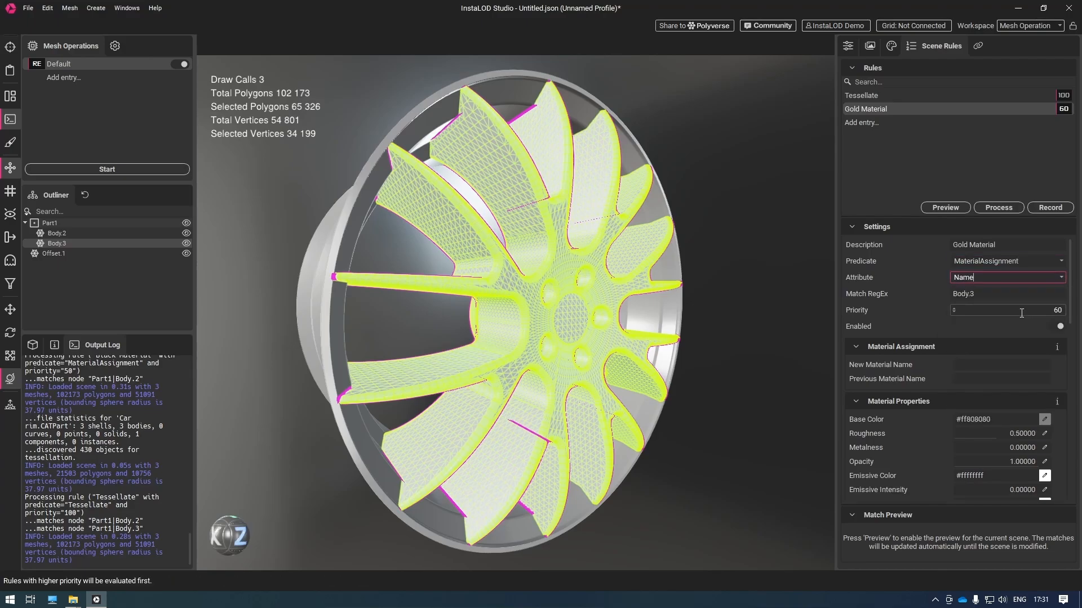
Step: Enter Gold Material as the new material name in the rule's material assignment settings
click(987, 364)
text(Gold ma)
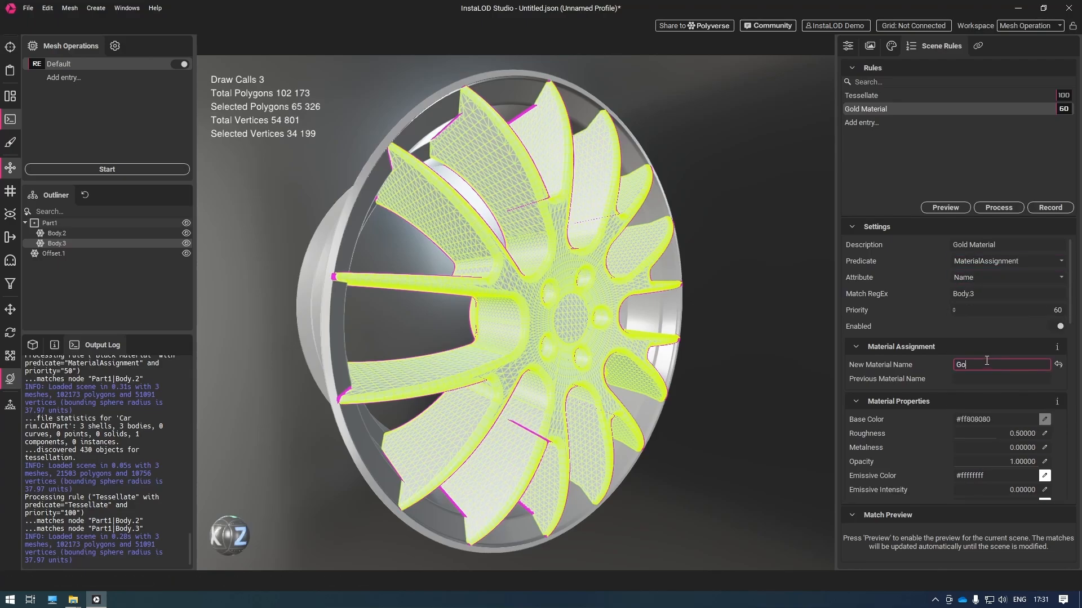
key(BackSpace)
key(BackSpace)
text(MNa)
Step: Give the gold material an orange base color (#ffde8800), roughness of about 0.18 and metalness of 1
click(1044, 421)
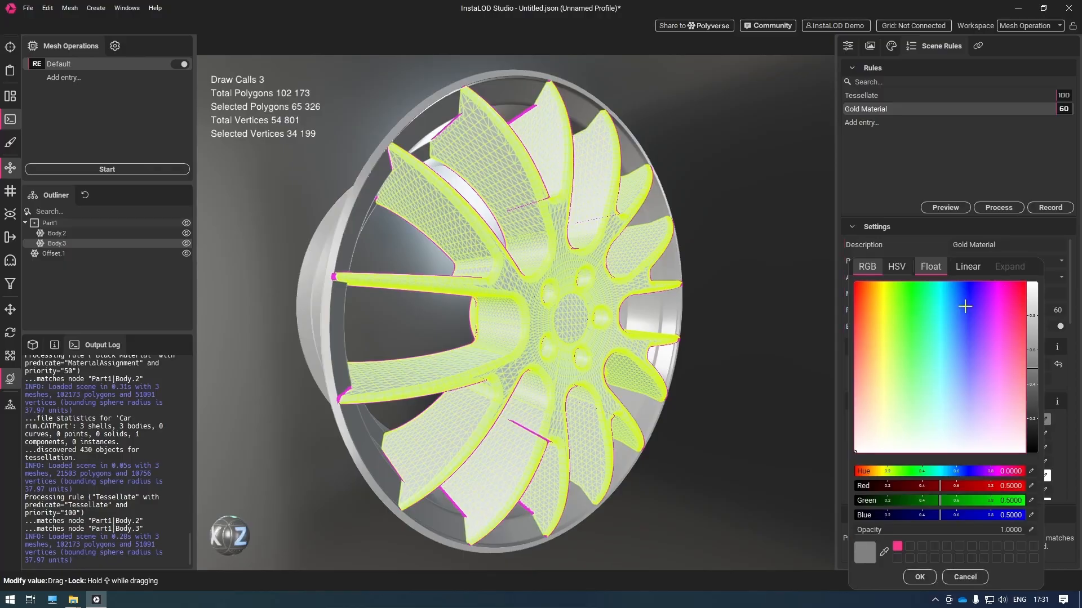
click(872, 282)
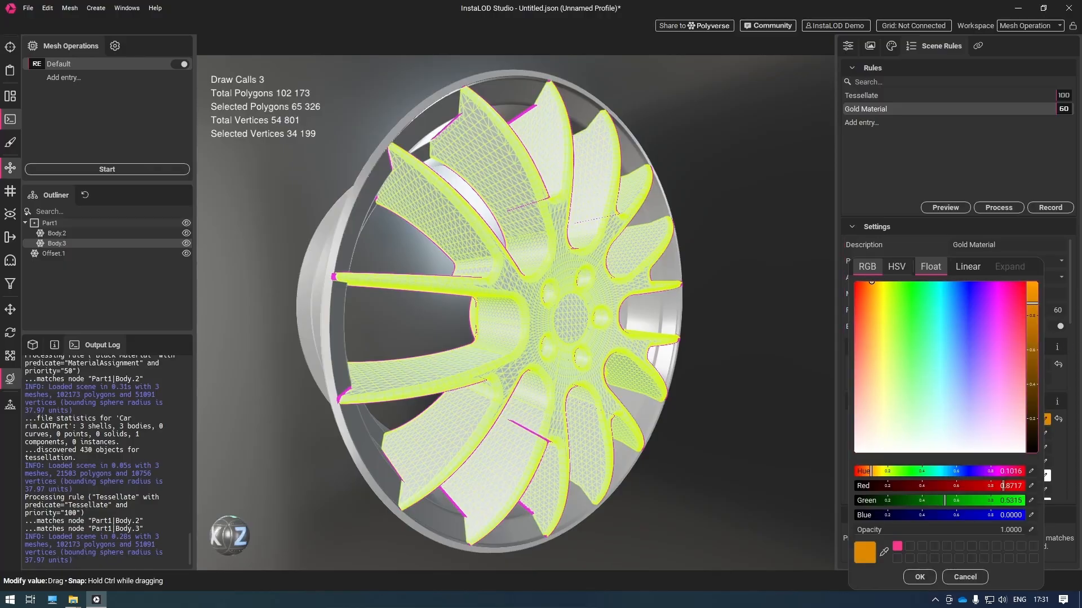
click(919, 576)
drag(978, 435, 1064, 447)
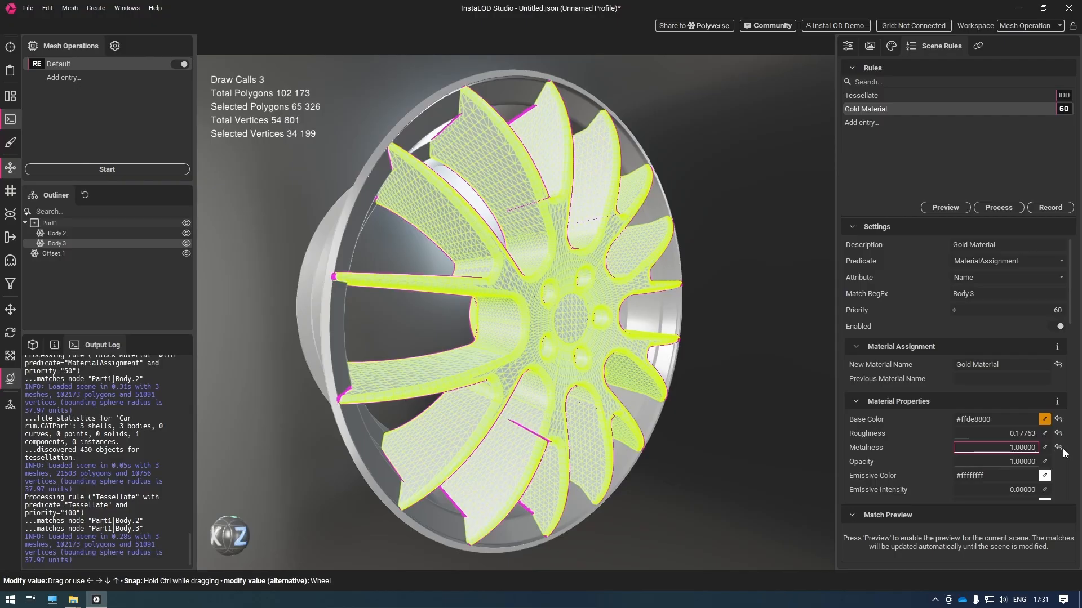
Step: Duplicate the Gold Material rule and rename the copy Black Material
right_click(883, 113)
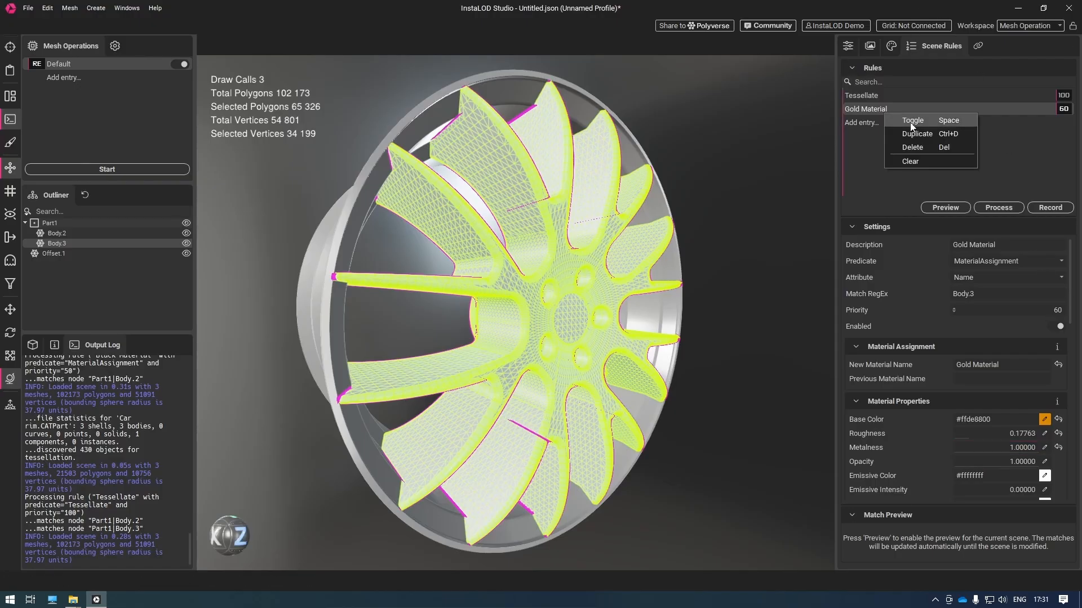
click(914, 131)
click(867, 124)
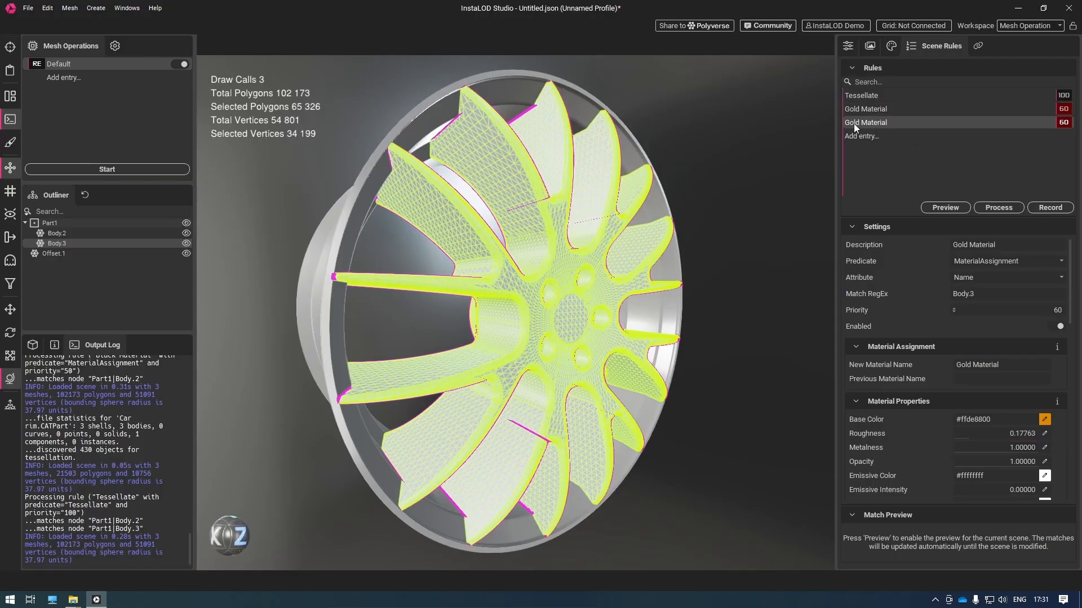
double_click(853, 124)
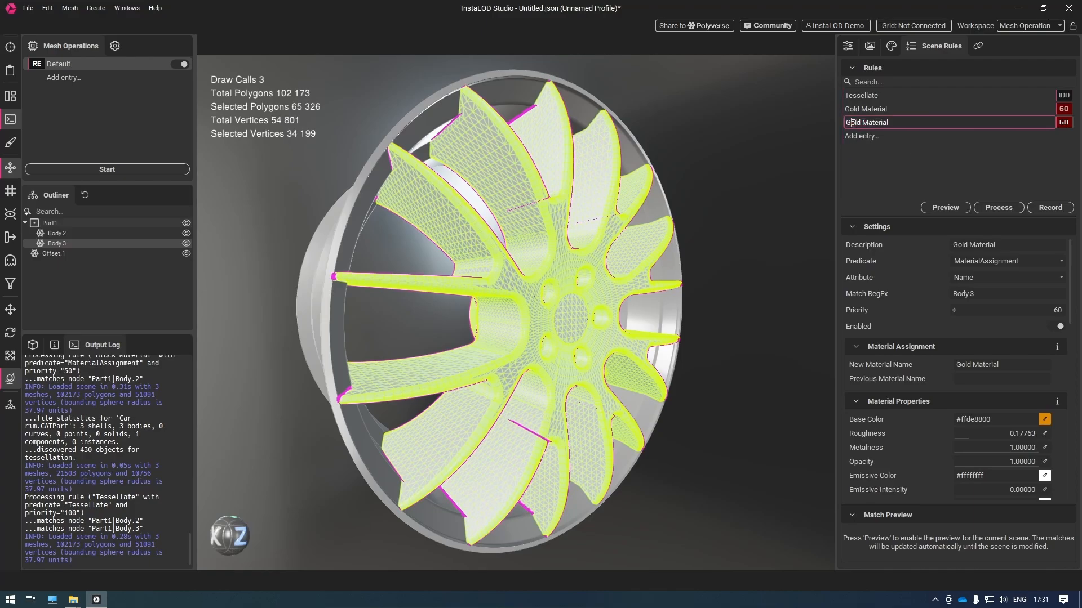
double_click(853, 123)
text(Black)
key(Return)
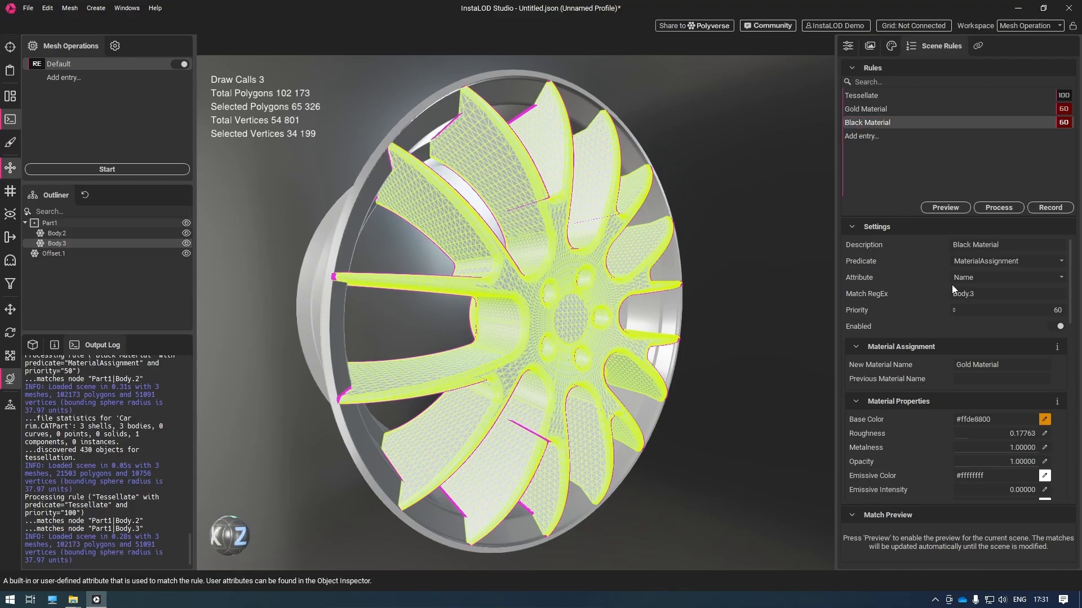
Step: Set the Black Material rule's match expression to Body.2 and its priority to 50
click(985, 293)
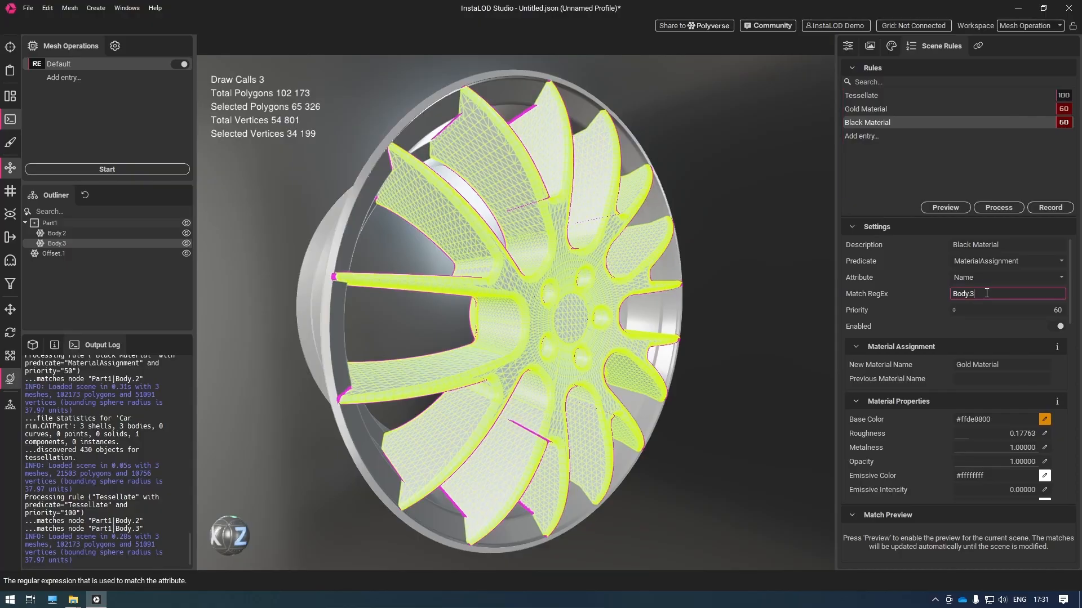
key(BackSpace)
text(2)
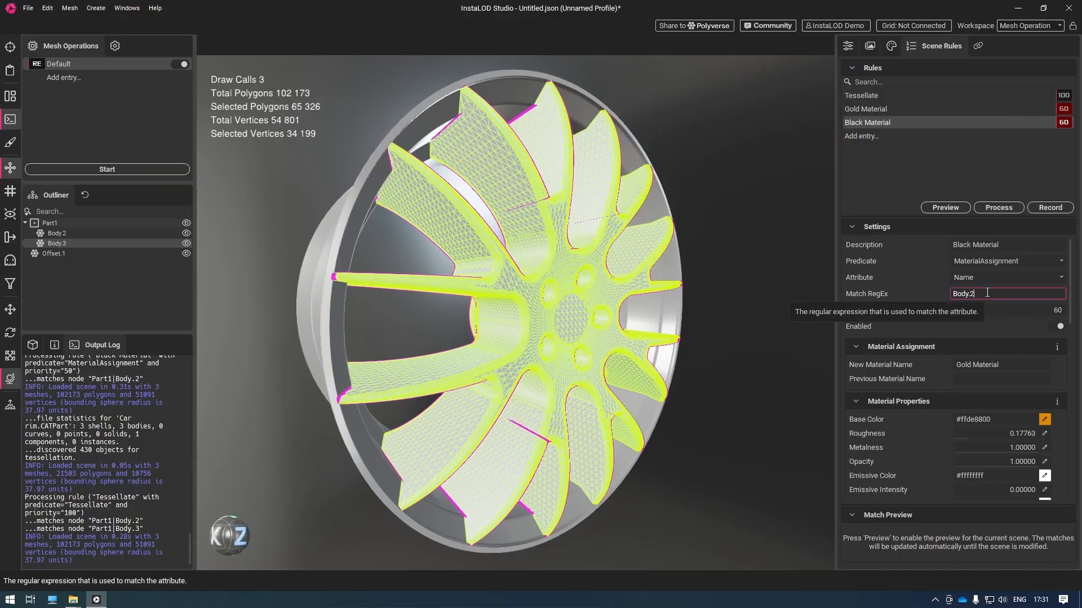
double_click(1063, 311)
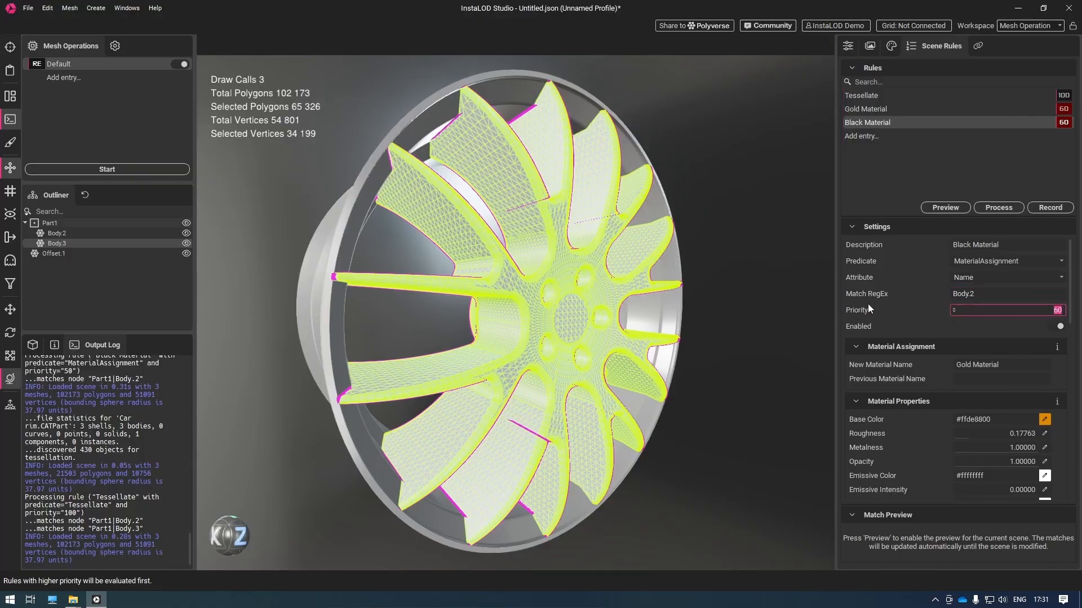
text(50)
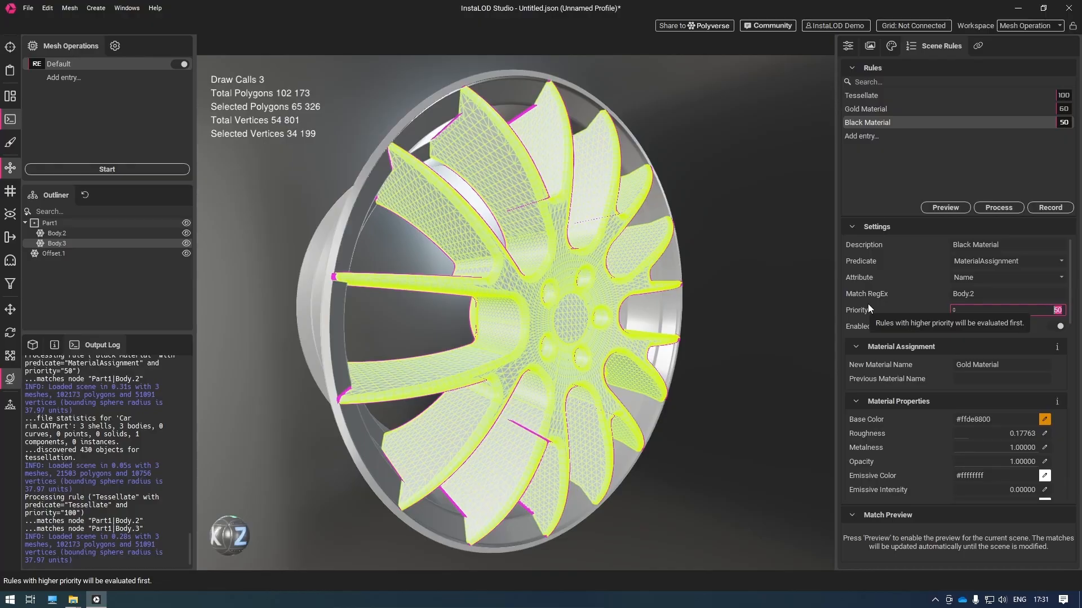
Step: Change the Black Material rule's new material name to Schwarz Material
double_click(961, 365)
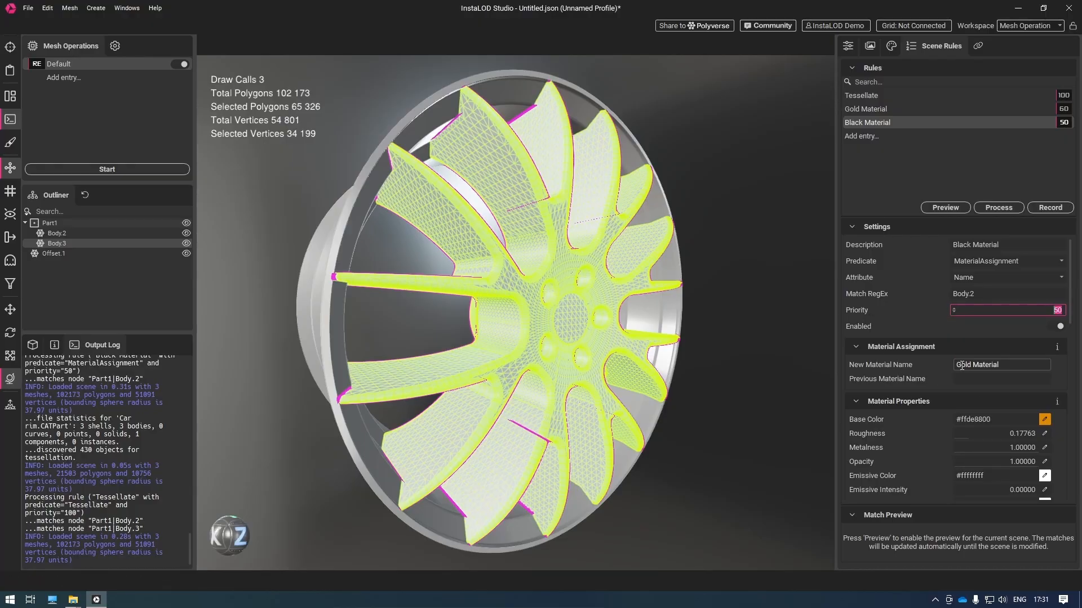
double_click(961, 366)
text(Schwarz)
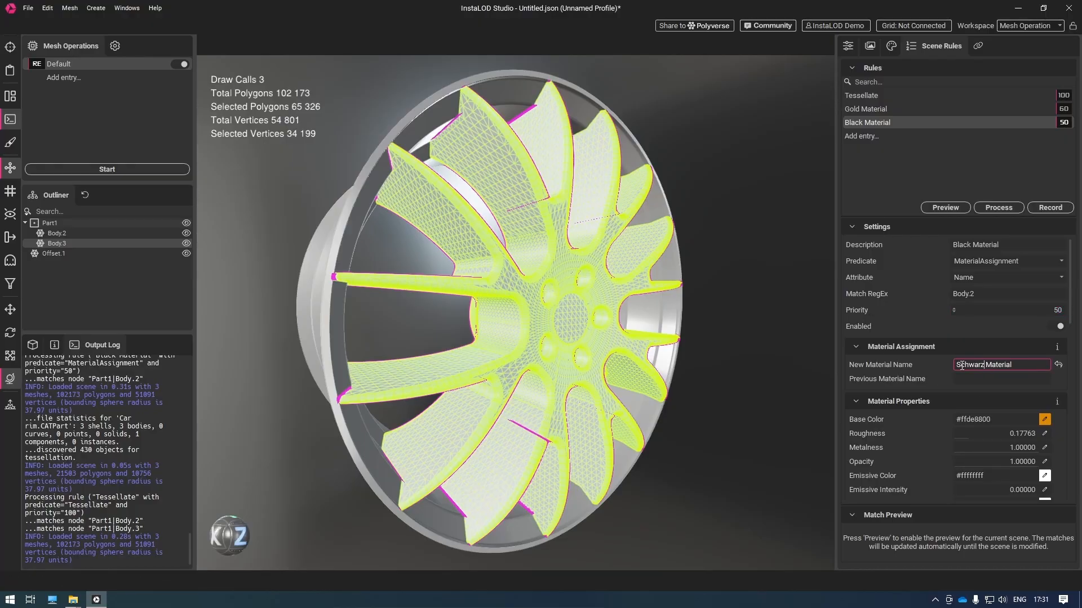
Step: Give the Schwarz Material a black base color (#ff000000) with roughness and metalness of 0, and clear the mesh selection
click(1045, 419)
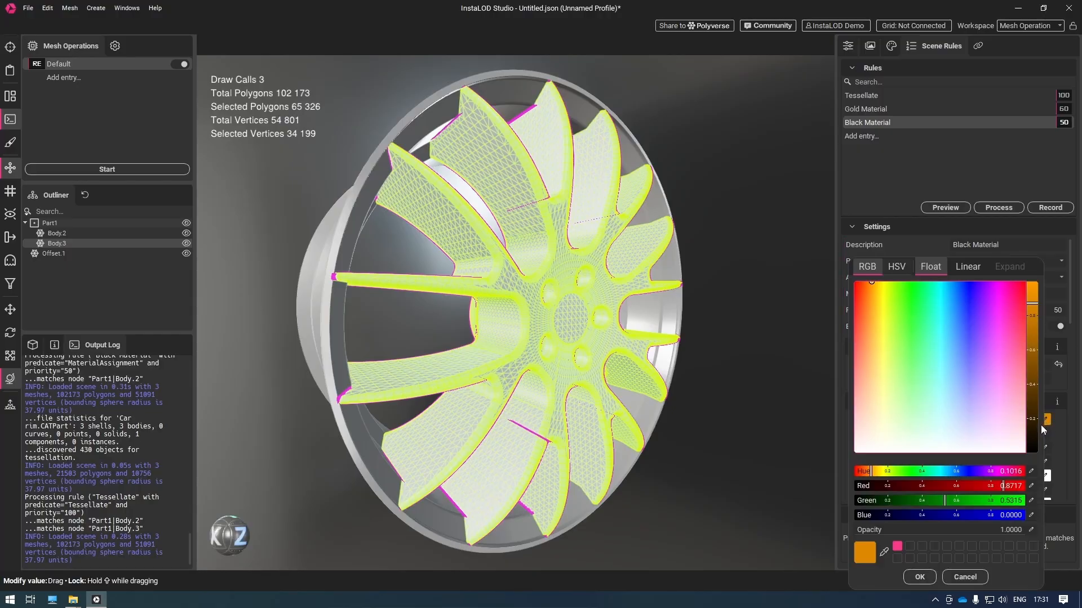
drag(1035, 425, 1035, 471)
click(919, 577)
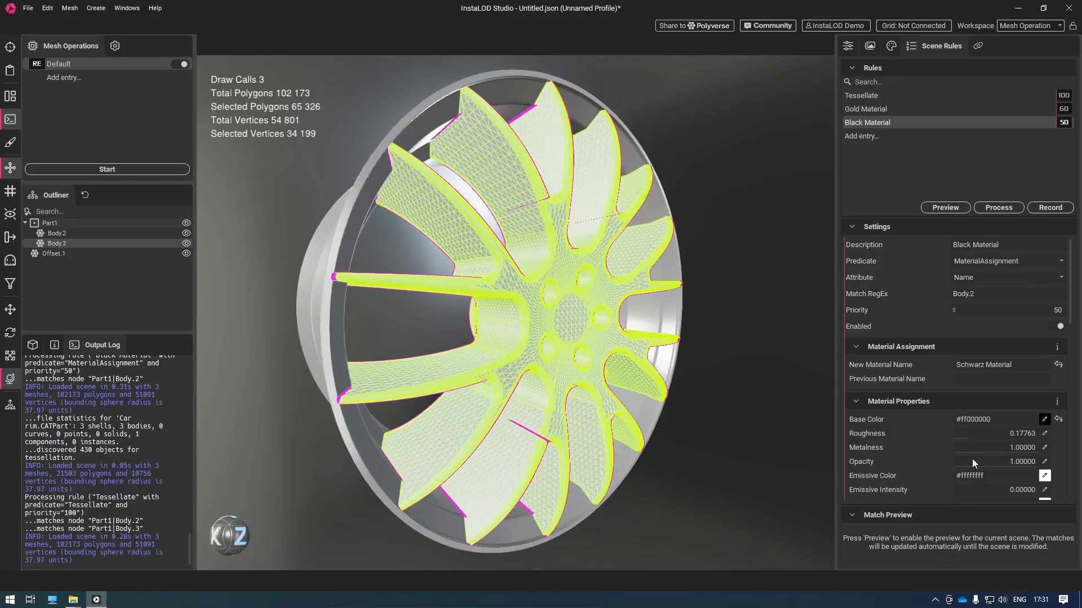
drag(969, 432, 906, 447)
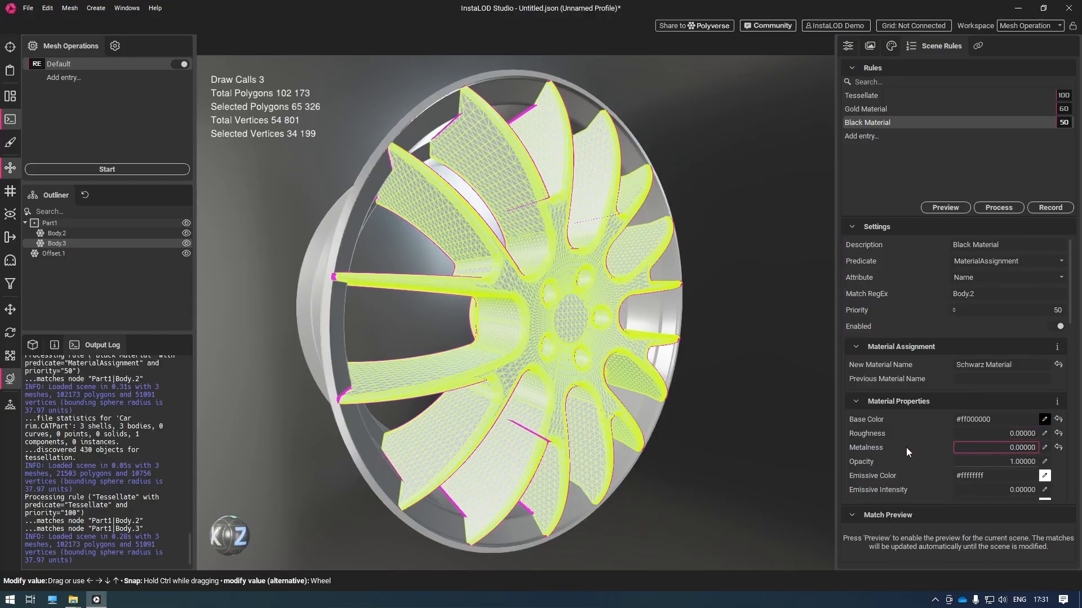
click(737, 258)
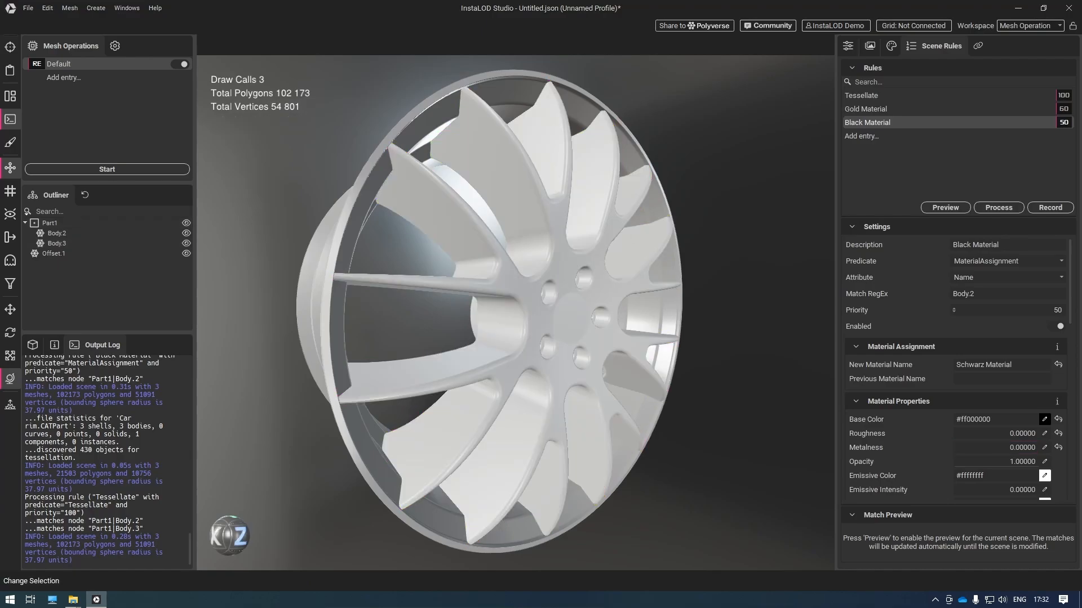
Step: Open Car rim.CATPart in a new scene, discarding the current scene changes and processing the profile's import rules
drag(0, 327, 417, 268)
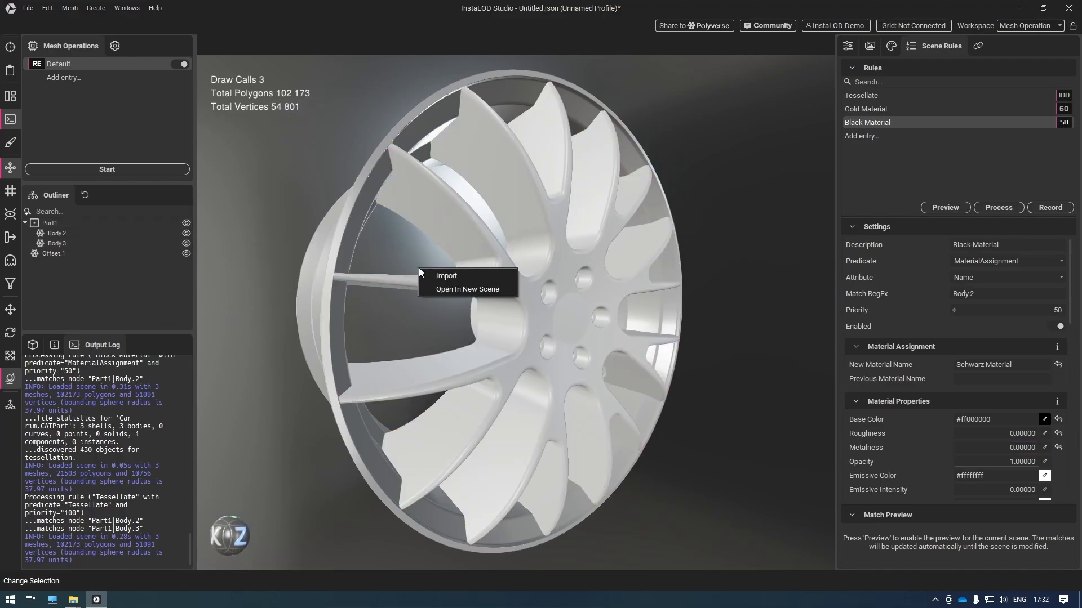
click(452, 292)
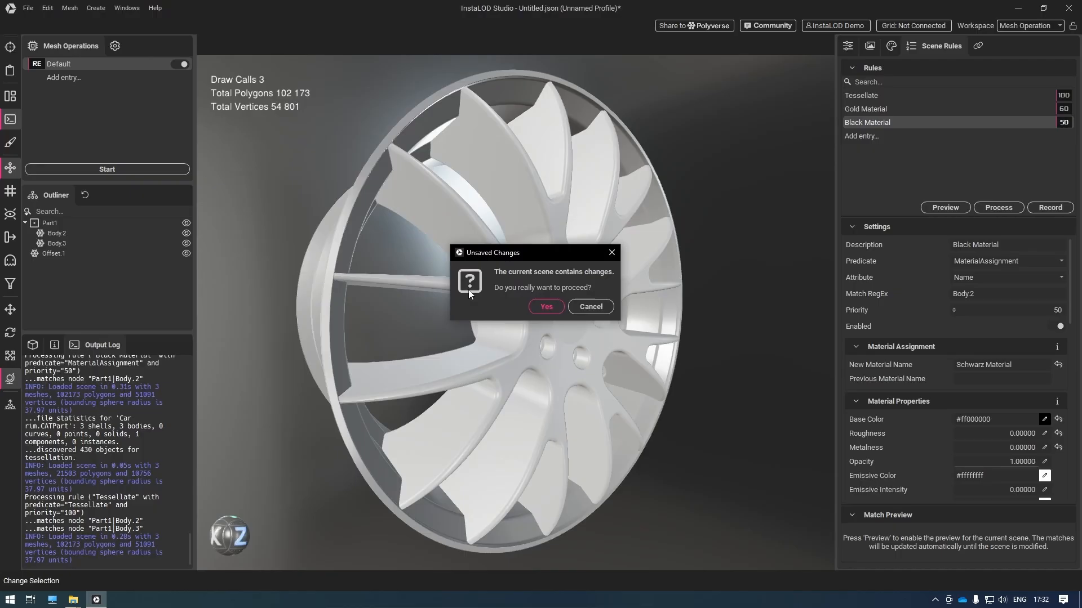
click(539, 308)
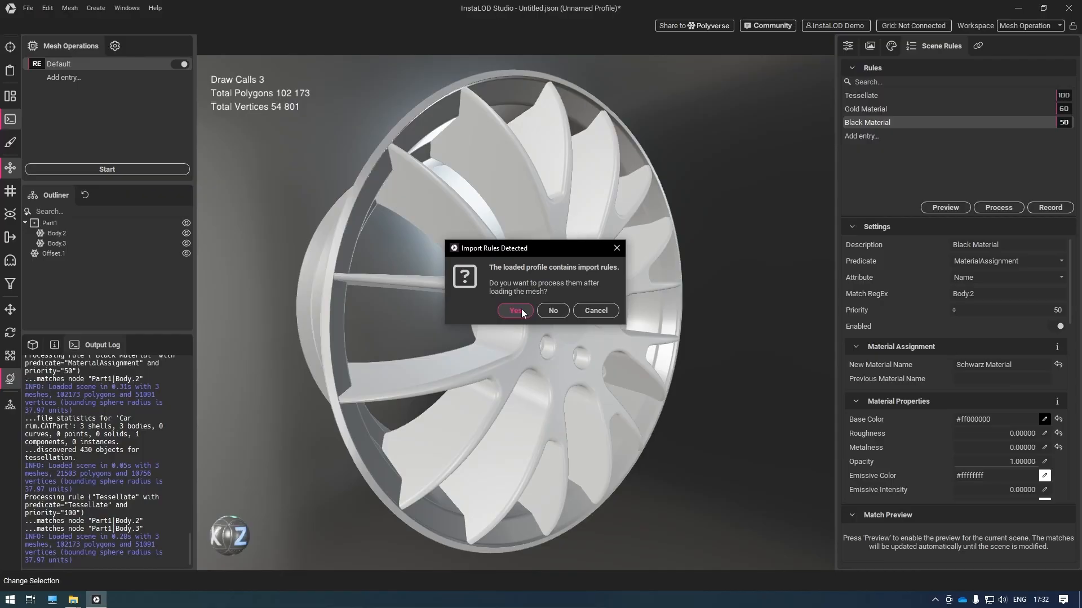
click(522, 311)
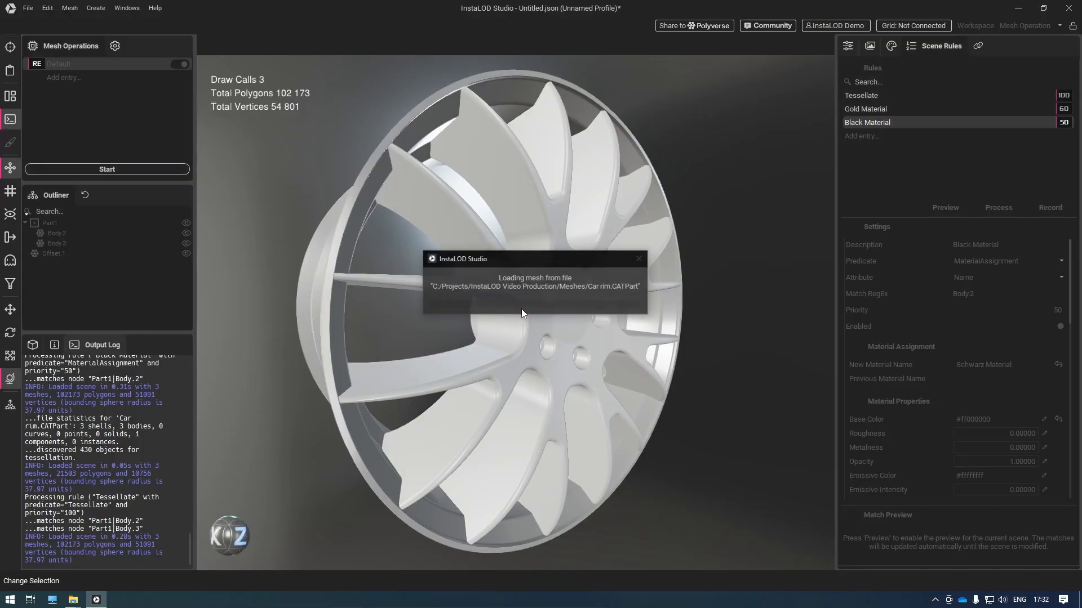
click(692, 476)
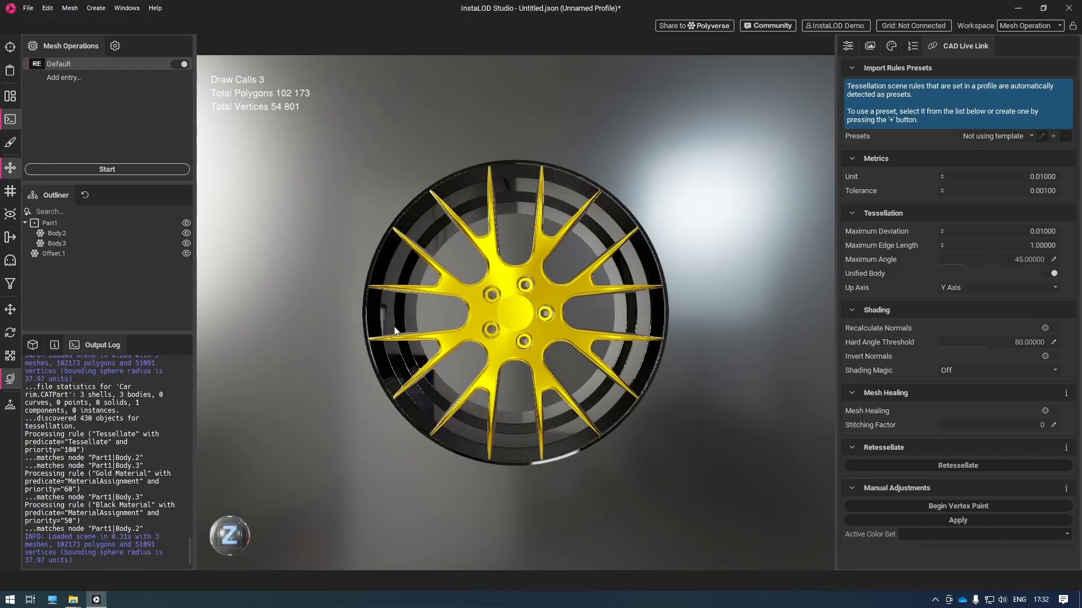
Step: Inspect the materials on the reloaded rim's spokes and outer ring from an angled view
drag(394, 329, 442, 328)
right_drag(442, 328, 476, 293)
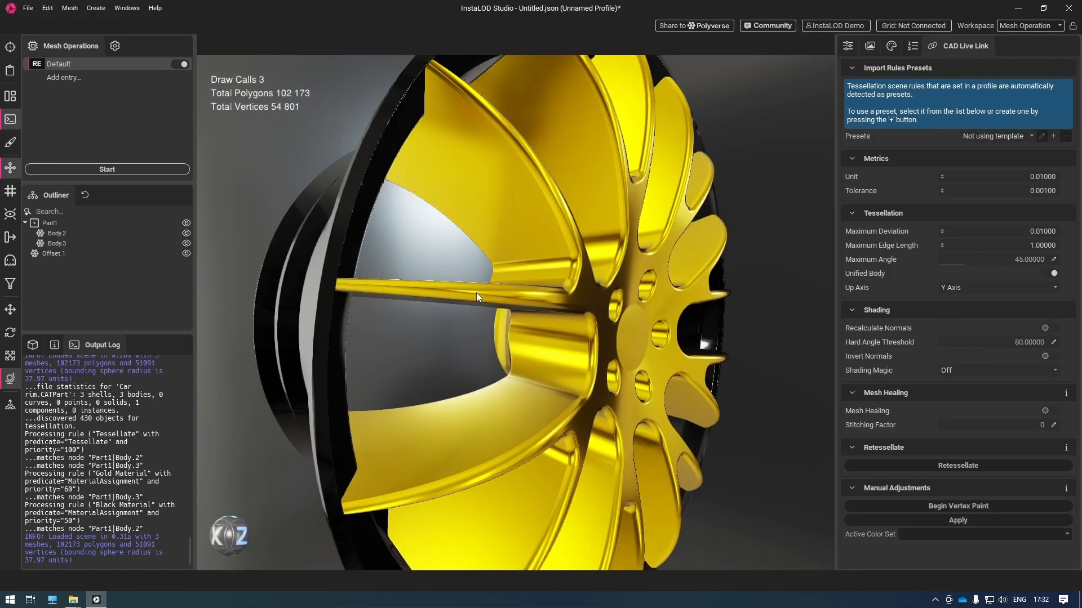
drag(475, 293, 485, 299)
key(ctrl+a)
right_drag(485, 299, 481, 328)
drag(481, 328, 478, 324)
middle_drag(478, 324, 458, 319)
click(455, 320)
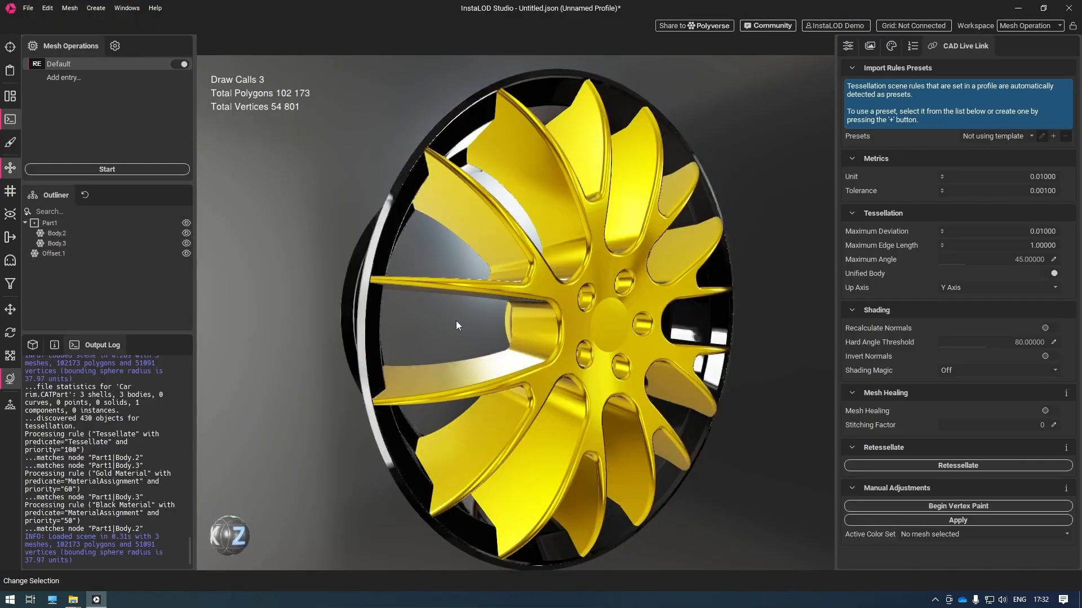
drag(455, 320, 440, 330)
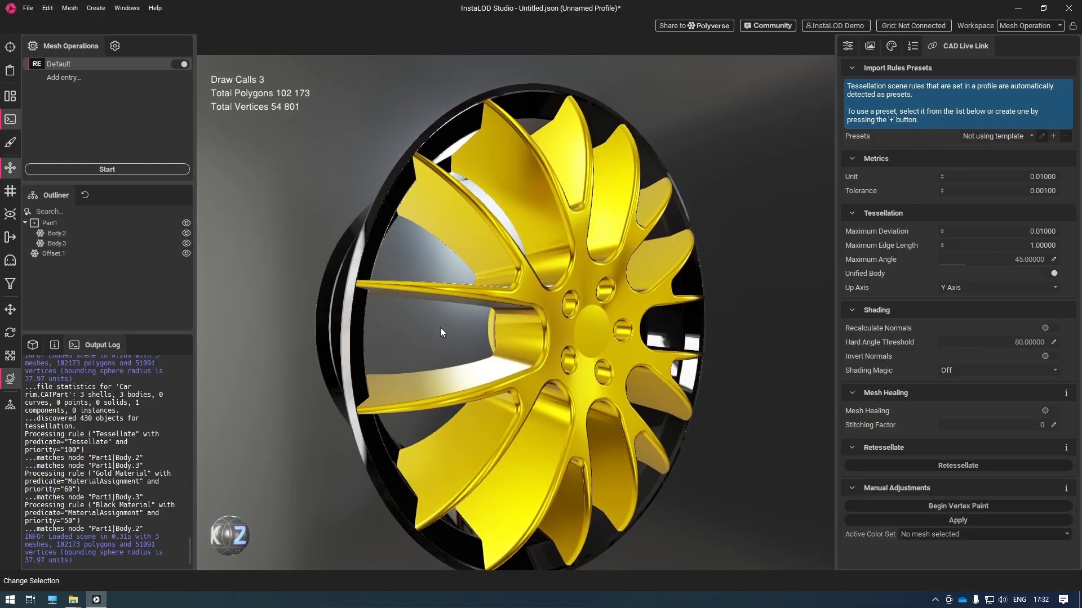
Step: Add a scene rule named Move and select the outer ring mesh, Body.2
click(911, 46)
click(879, 136)
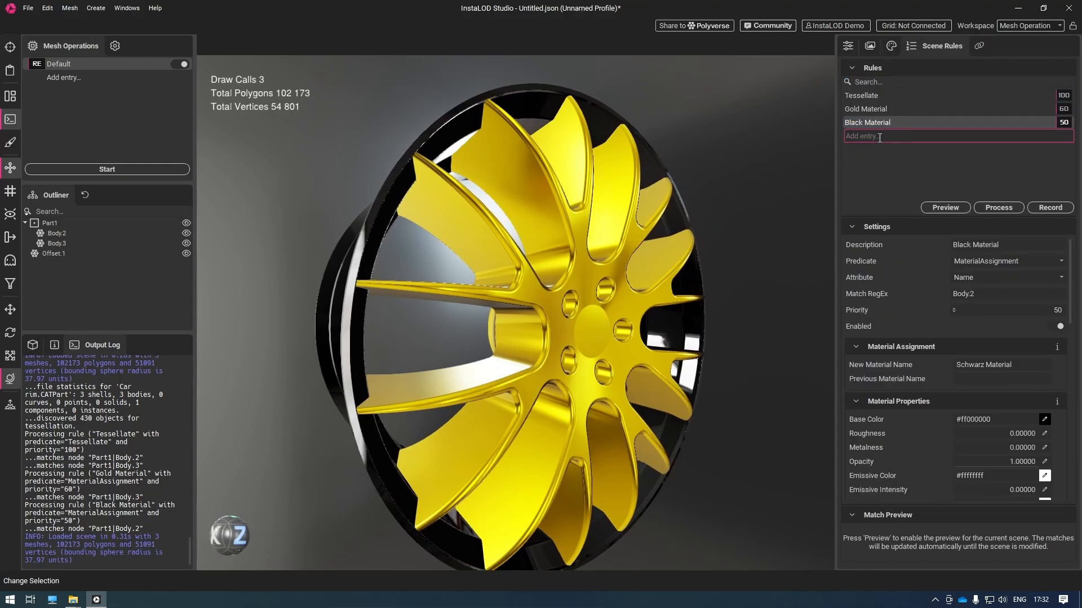
text(Move)
key(Return)
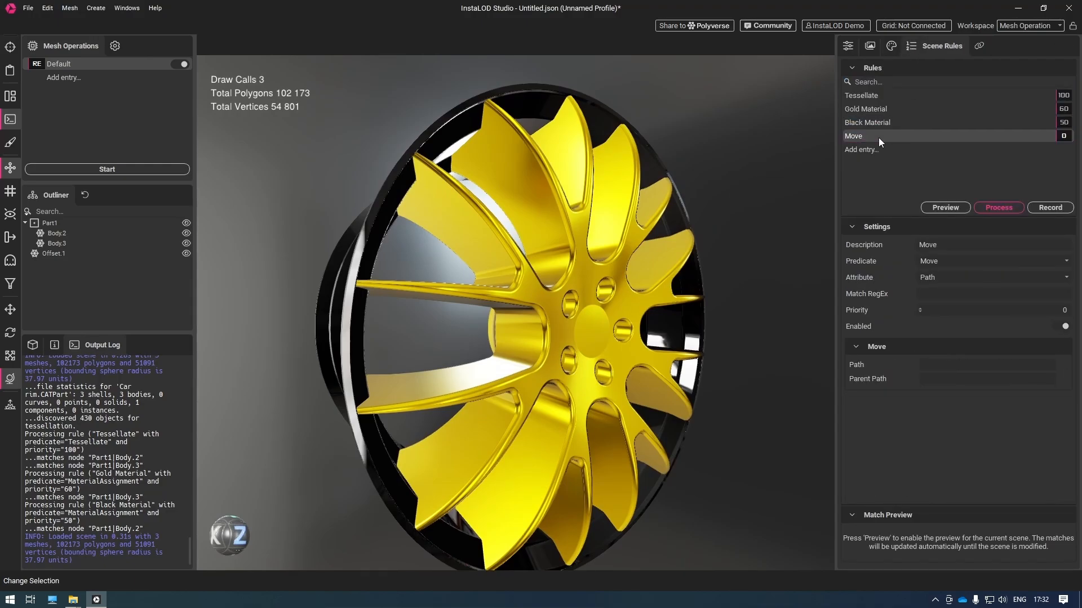
click(59, 244)
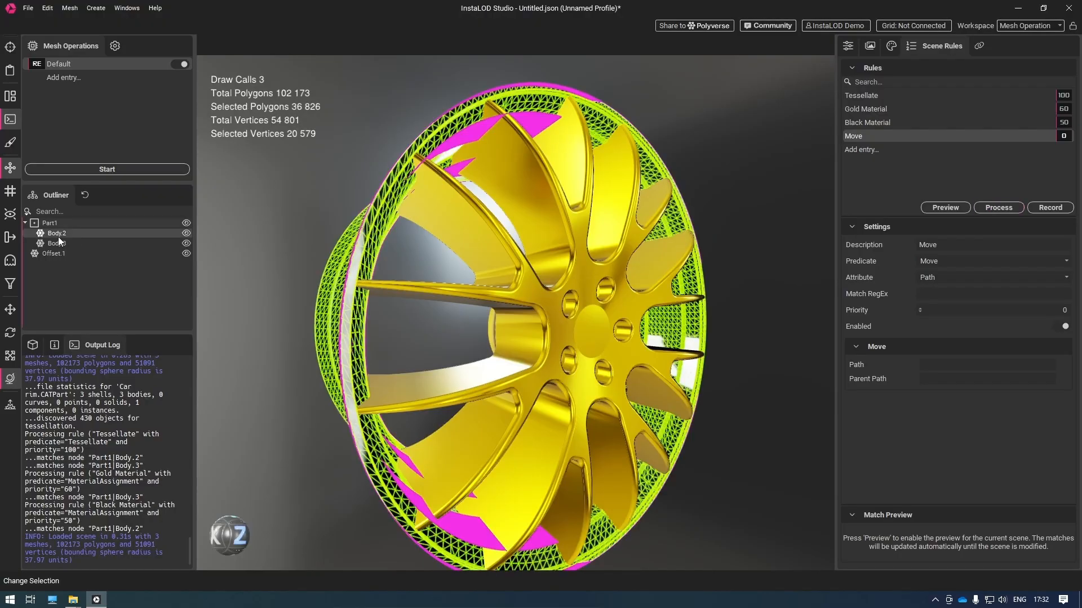
click(57, 234)
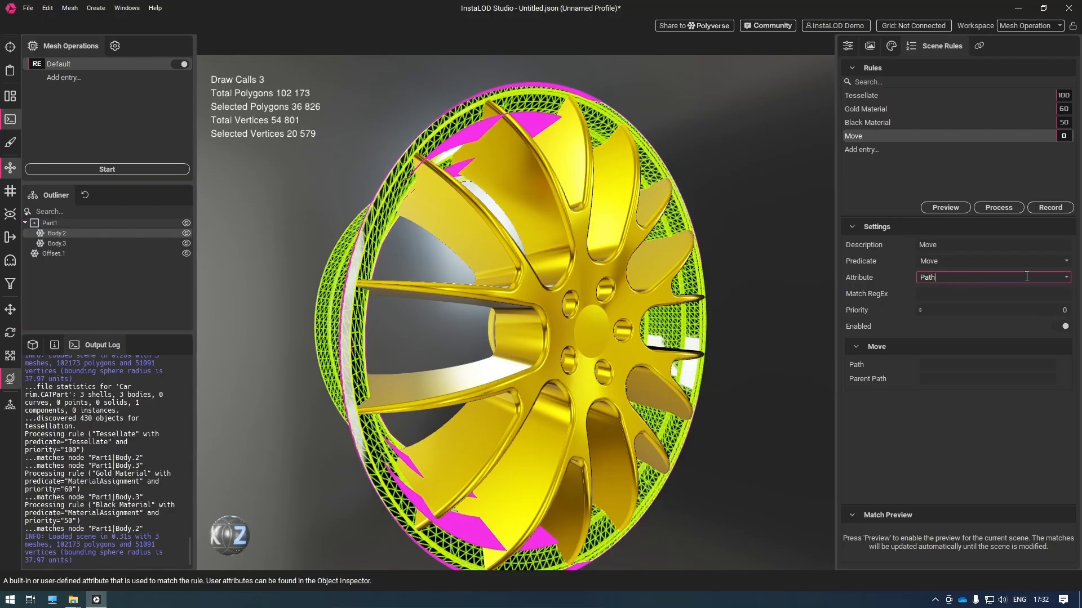
Step: Set the Move rule's match attribute to Name and rename the rule Move Inner
click(1070, 277)
click(1031, 310)
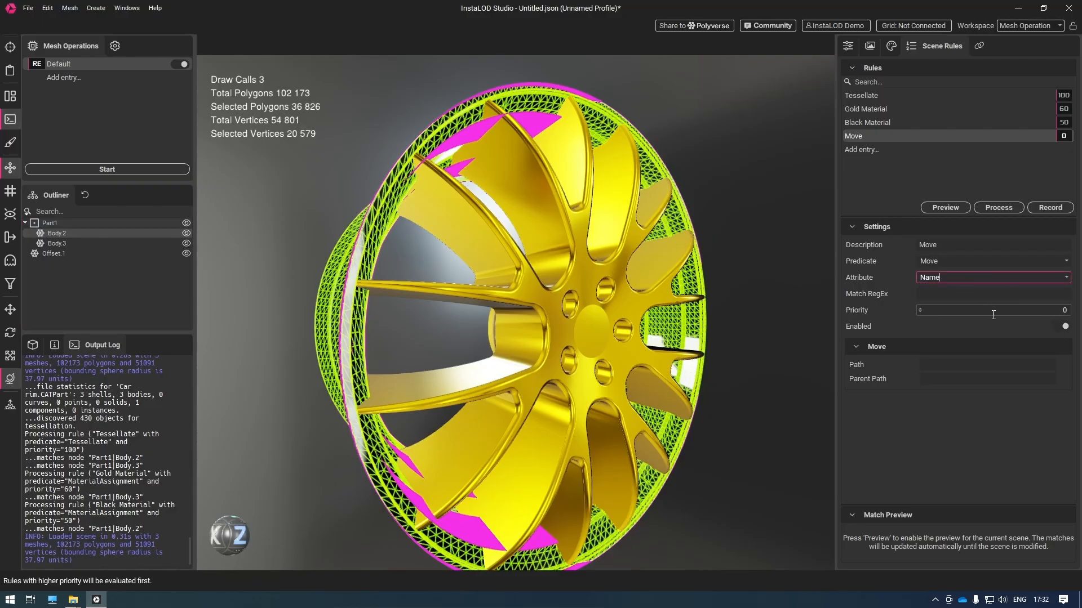
click(973, 295)
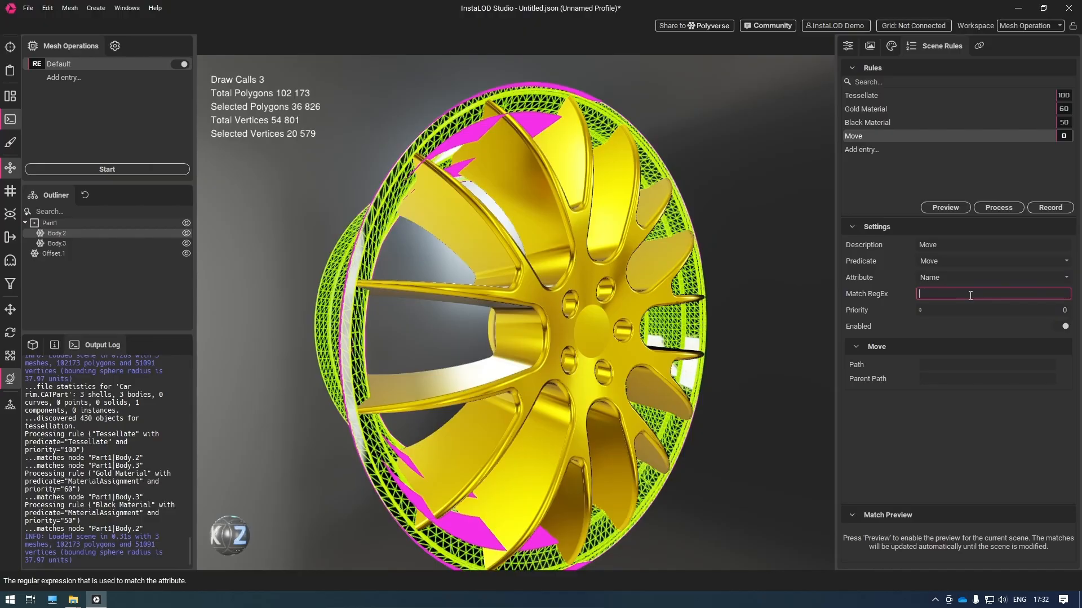
double_click(893, 138)
text(Inner)
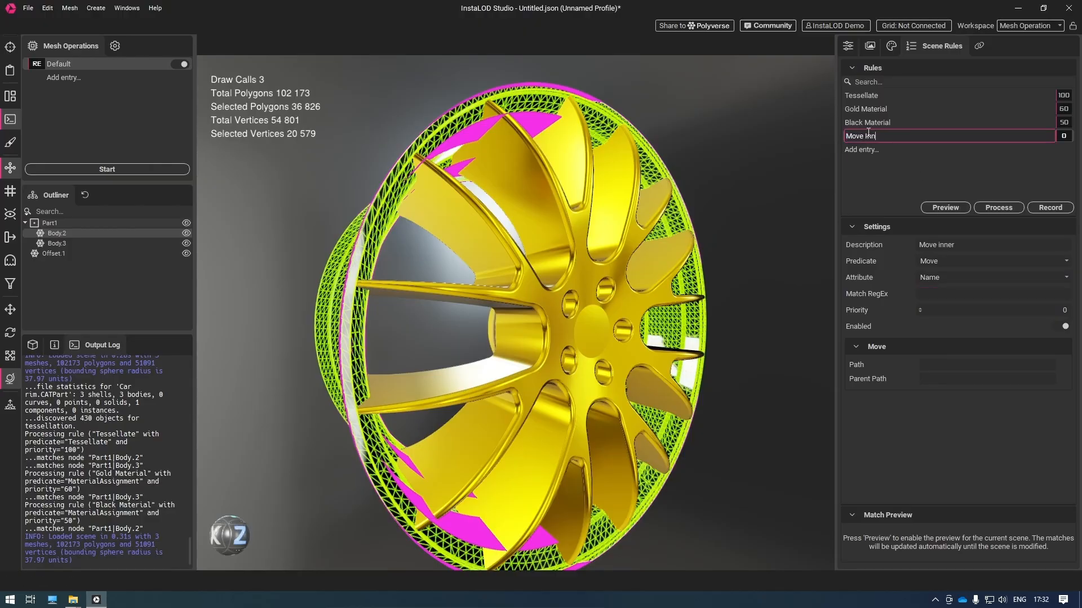
key(Return)
Step: Use the spoke mesh's copied name, Body.3, as the Move Inner rule's match expression and set its priority to 40
click(559, 258)
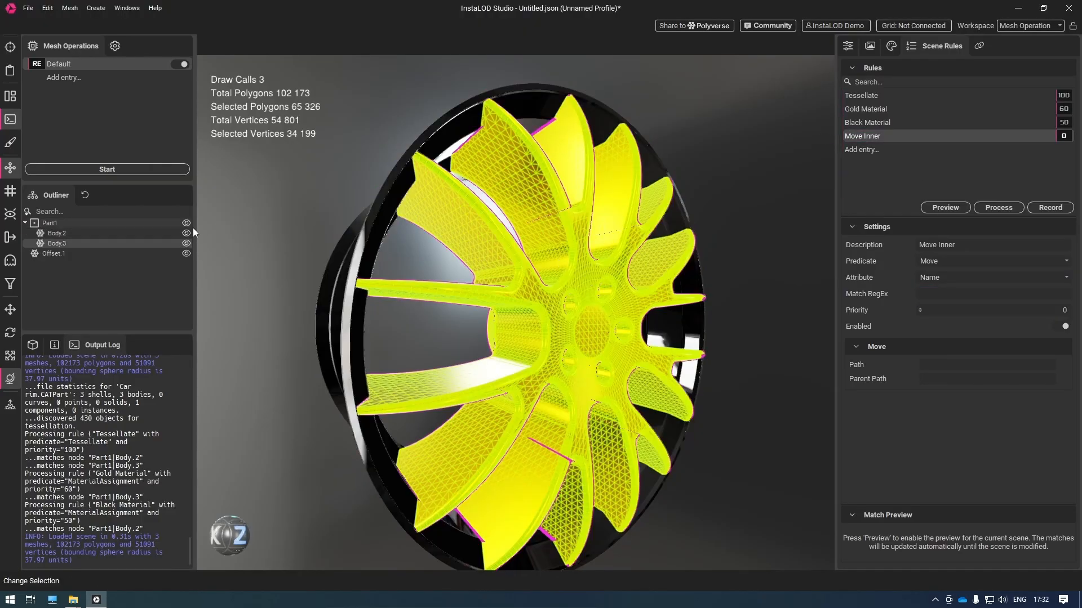
right_click(137, 242)
click(180, 316)
click(965, 294)
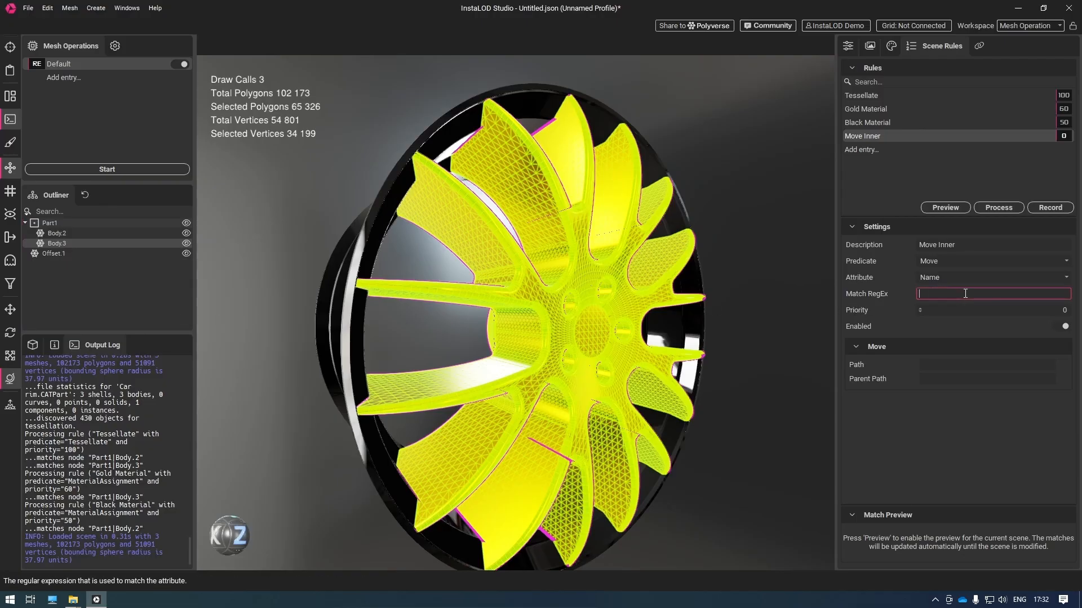
text(Body.3)
key(Tab)
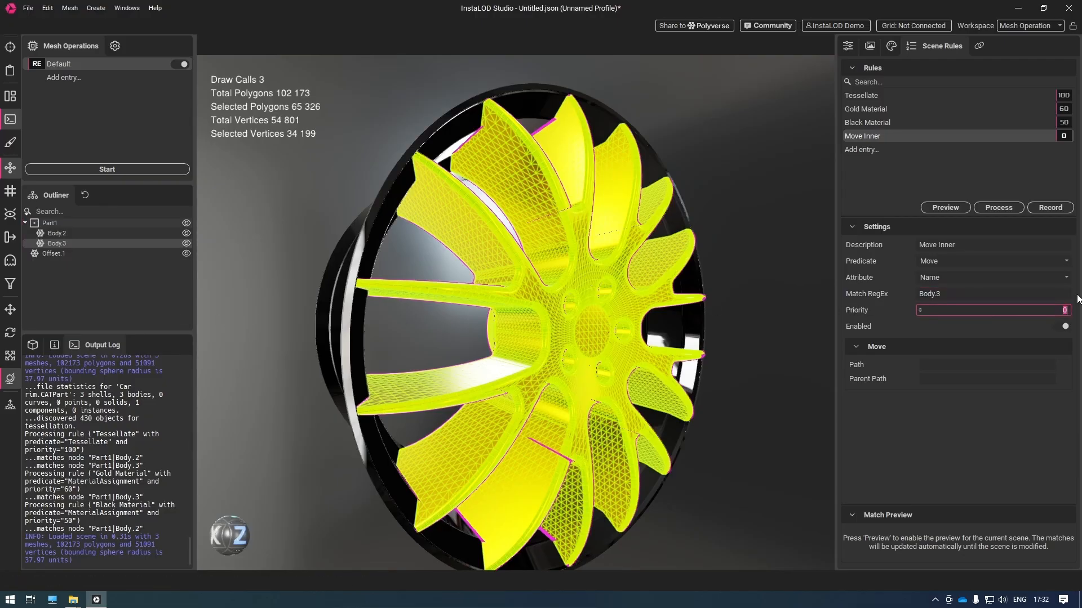
text(40)
Step: Set the Move Inner rule's destination path to RIM|Inner
click(941, 365)
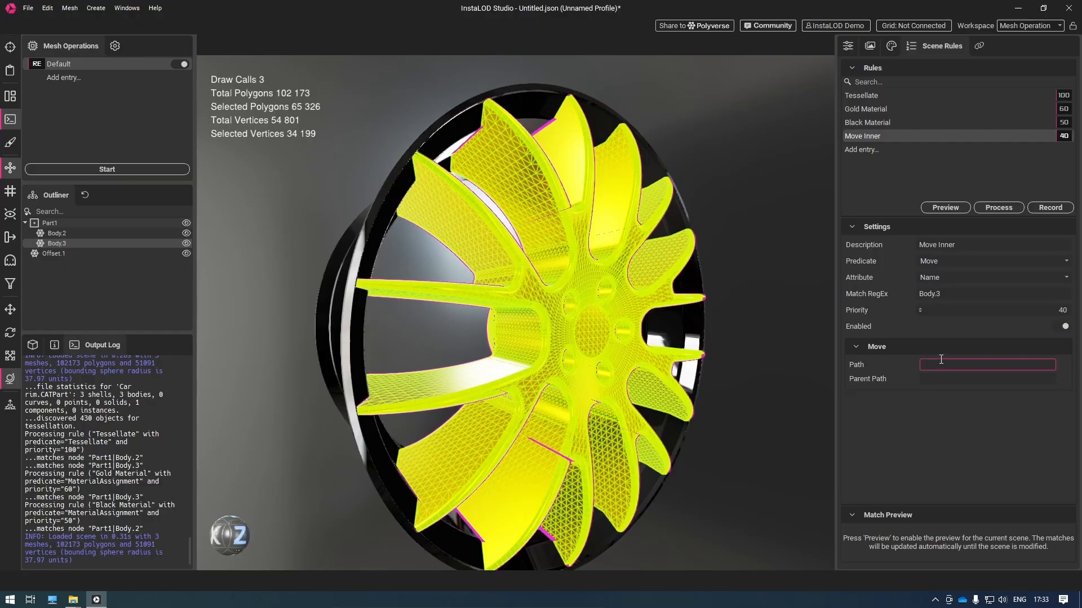
text(RIM)
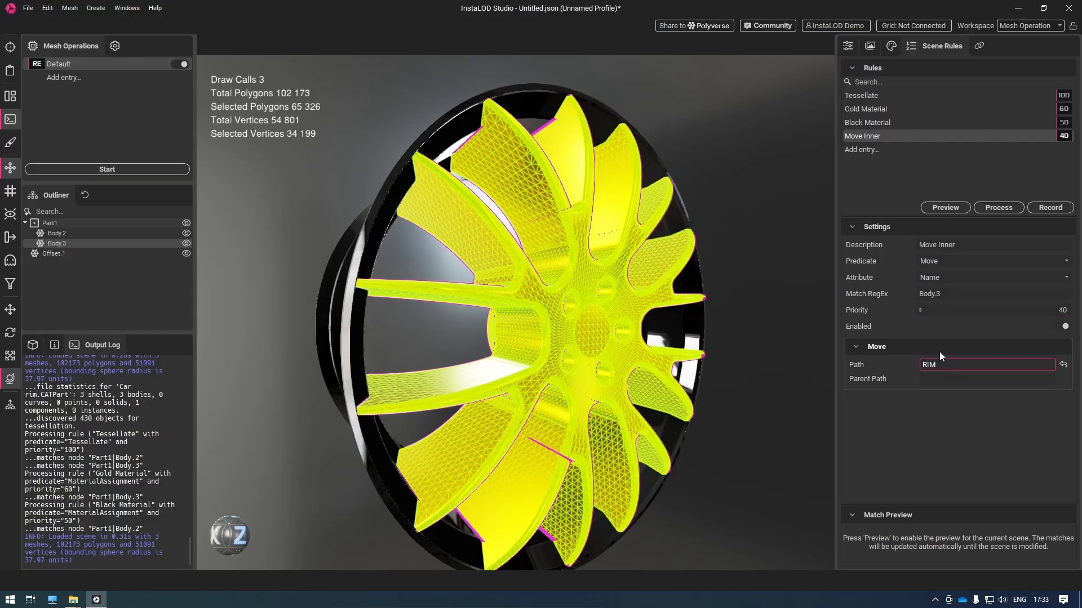
text(|Inner)
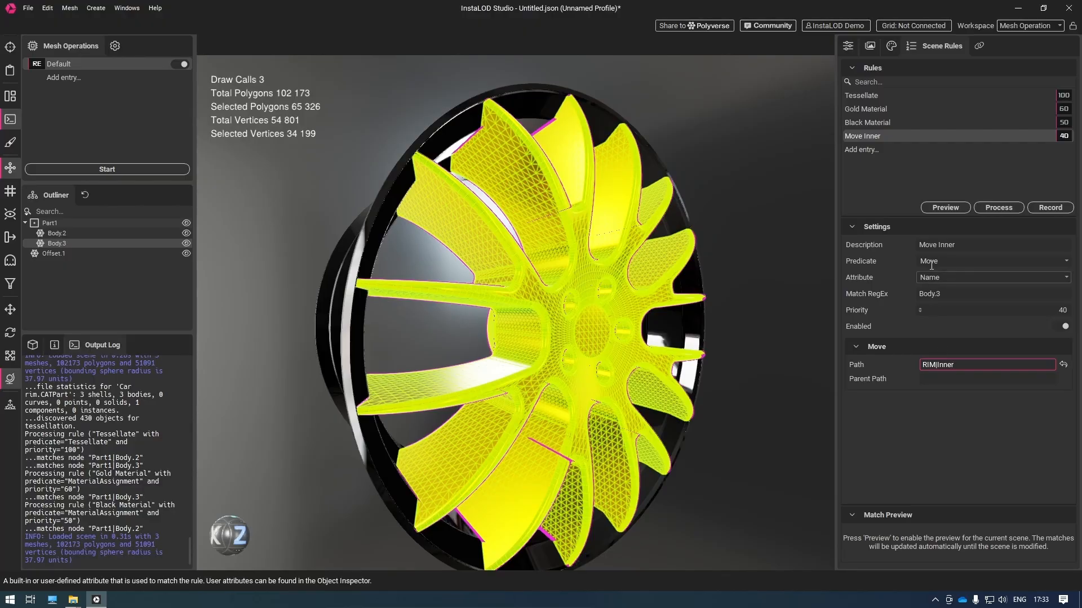
Step: Duplicate the Move Inner rule and rename the copy Move Outer
right_click(885, 136)
click(912, 159)
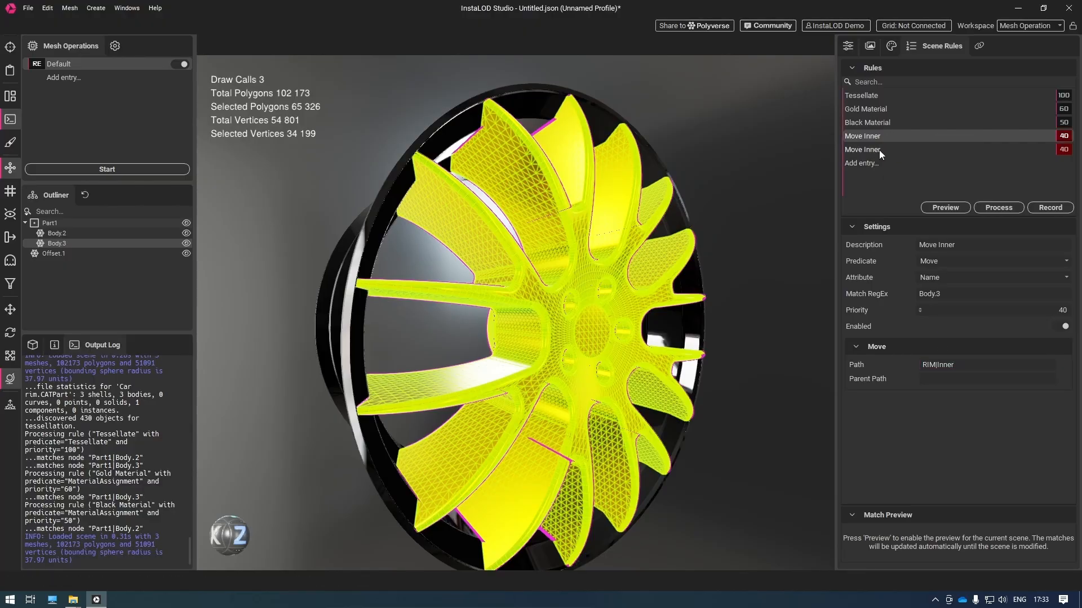
double_click(879, 149)
double_click(874, 150)
text(Outer)
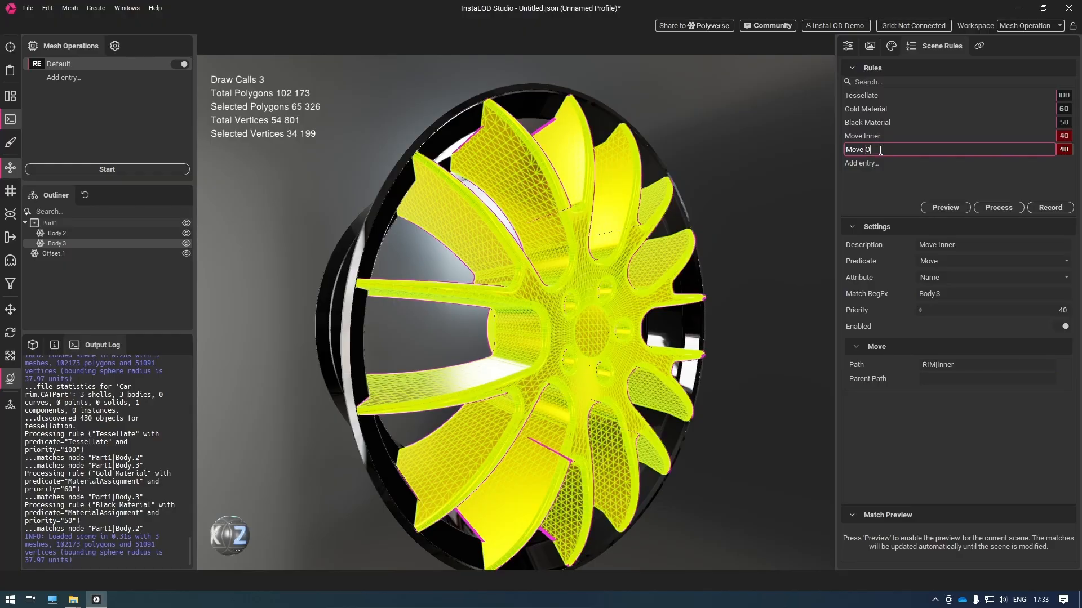
key(Return)
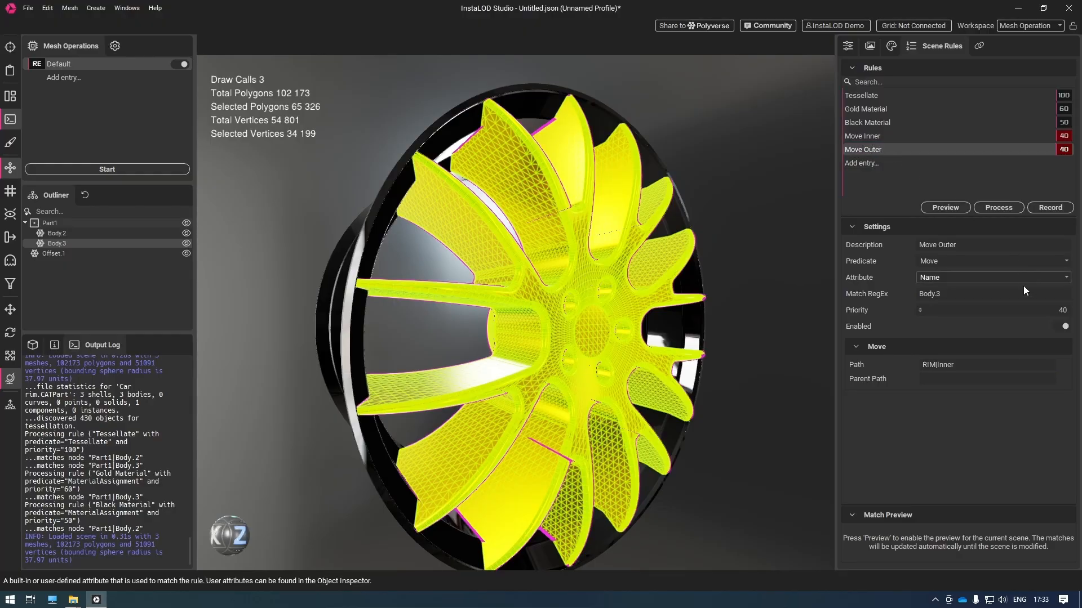
Step: Set the Move Outer rule's priority to 30 and its match expression to Body.2
double_click(1063, 310)
text(30)
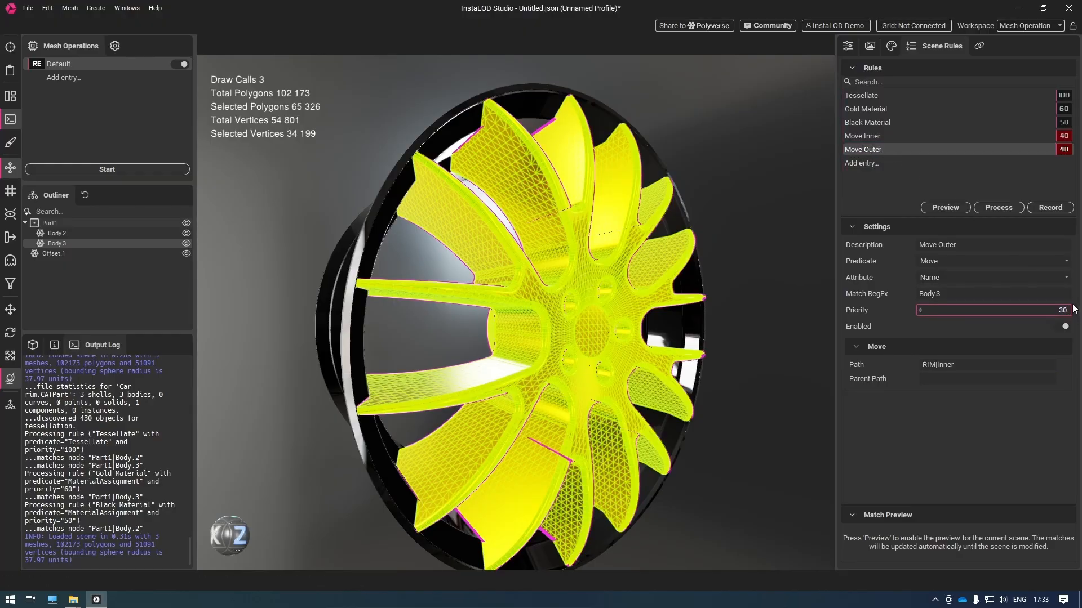
click(991, 297)
key(BackSpace)
text(2)
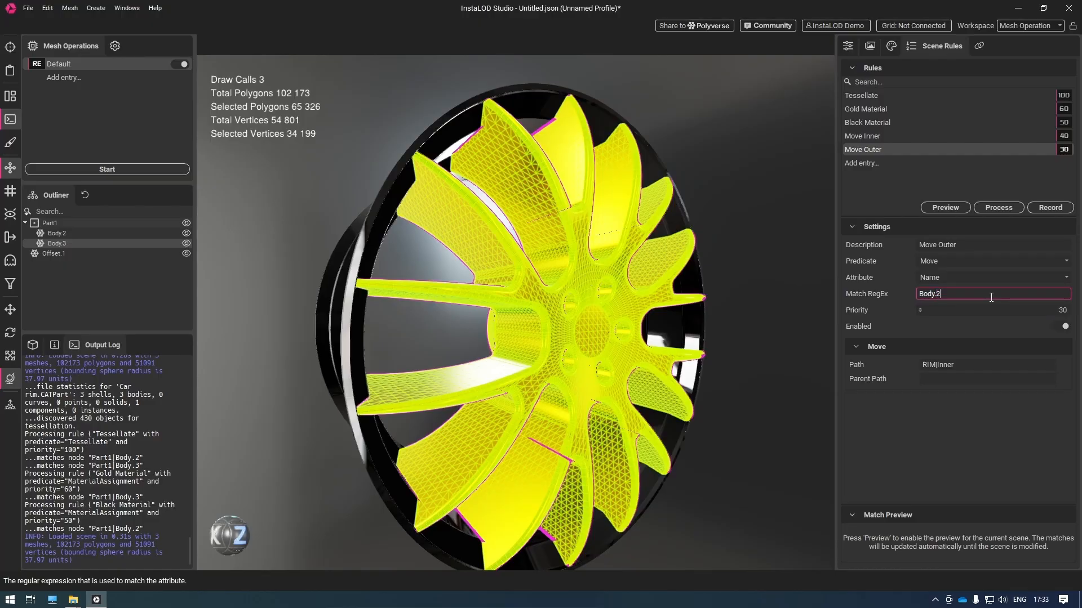
Step: Set the Move Outer rule's destination path to RIM|Outer and process the scene rules
double_click(951, 365)
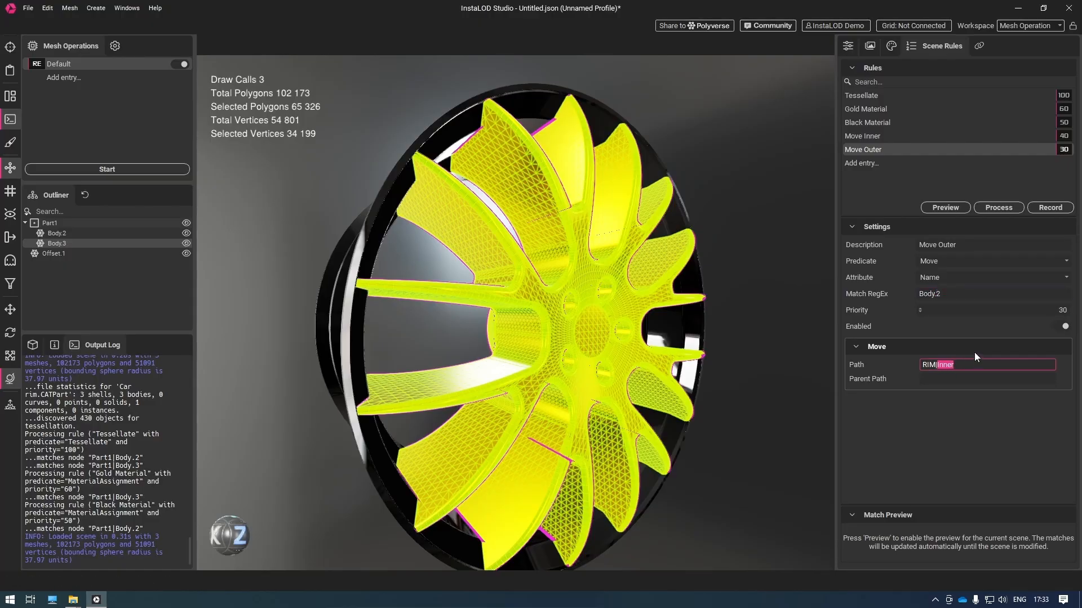
text(Out)
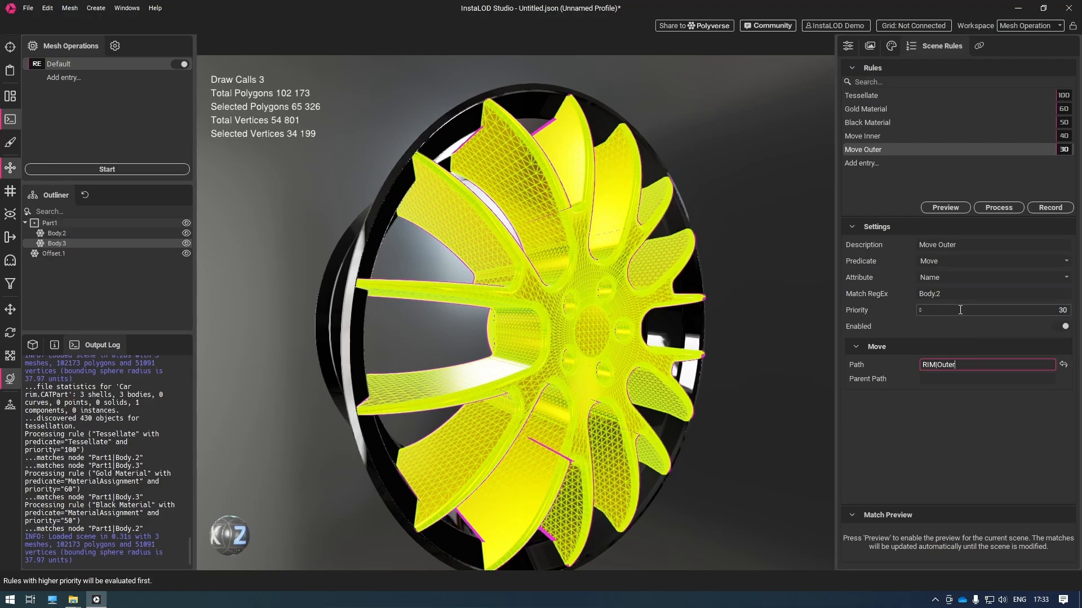
click(996, 209)
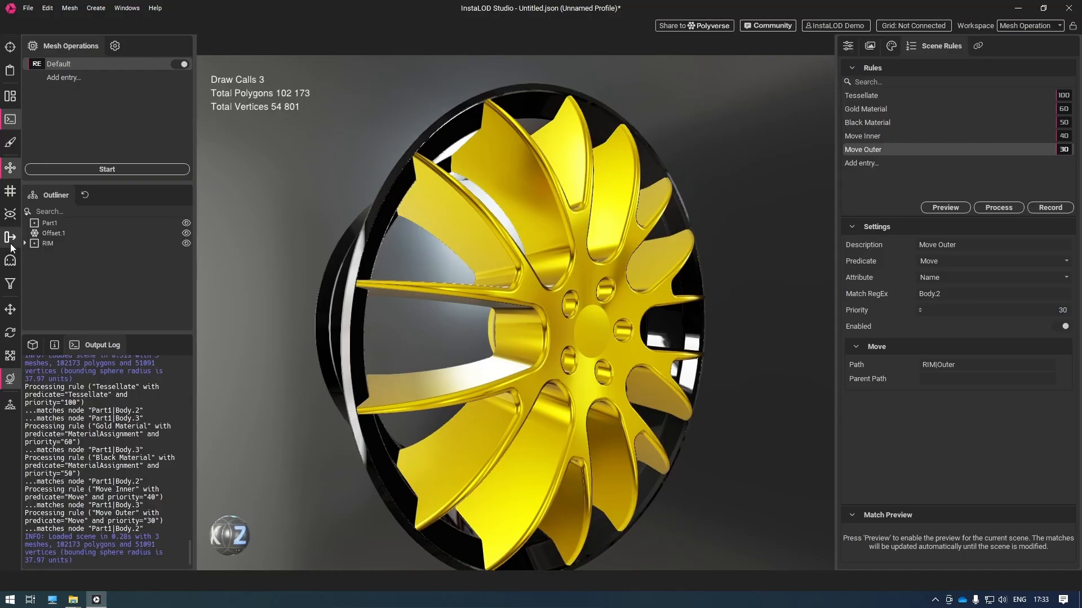
Step: Expand the RIM node in the hierarchy and check which meshes Inner and Outer represent
click(25, 244)
click(68, 255)
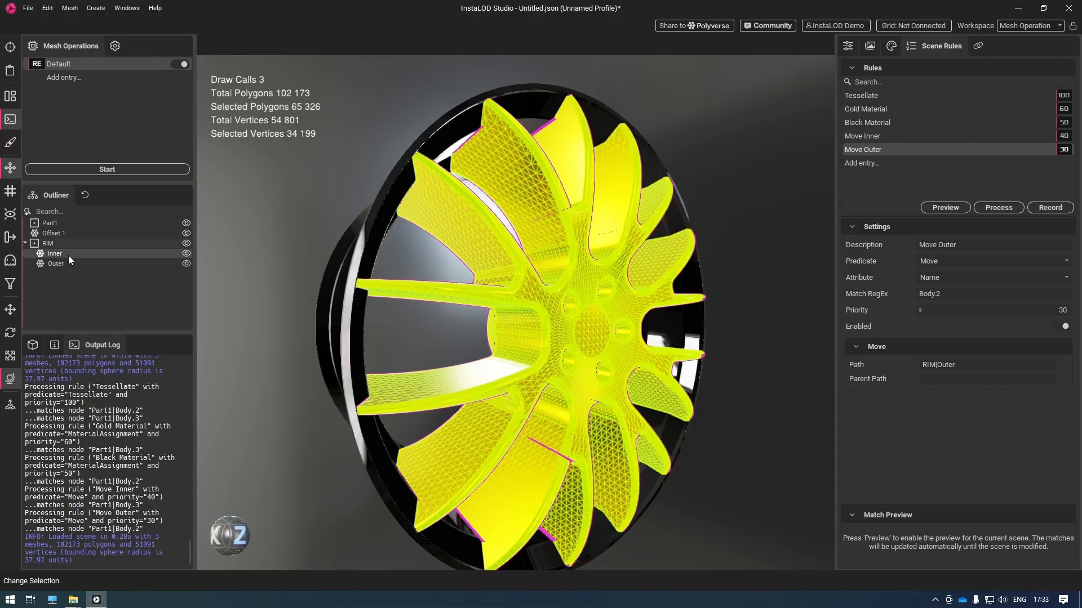
click(69, 263)
click(70, 253)
click(62, 264)
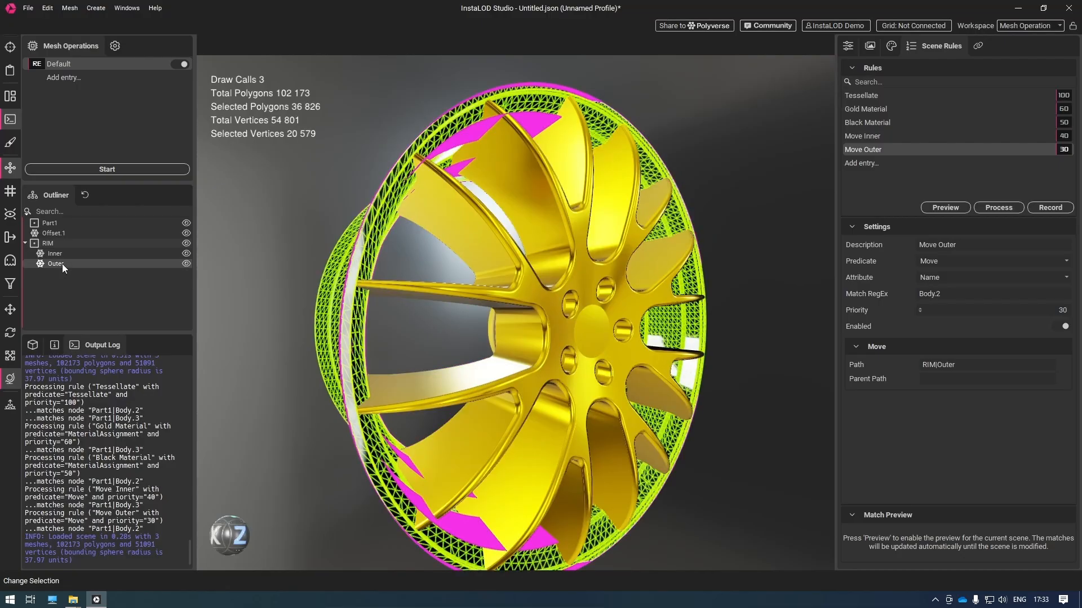
click(63, 257)
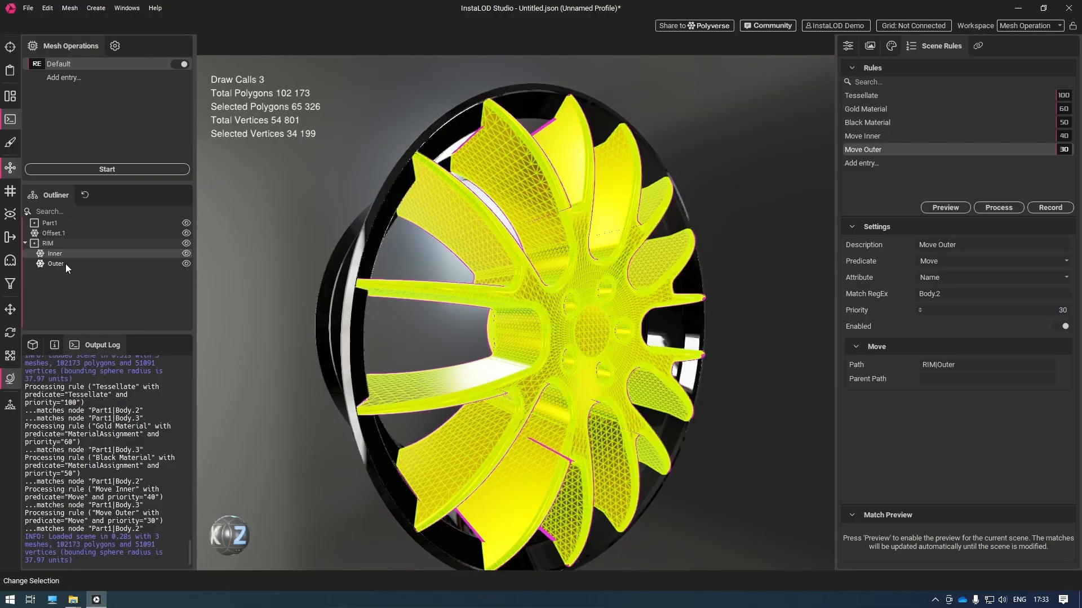
click(66, 264)
Step: Examine the leftover Part1 and Offset.1 nodes, temporarily hiding RIM to isolate the remaining geometry
click(63, 231)
click(56, 224)
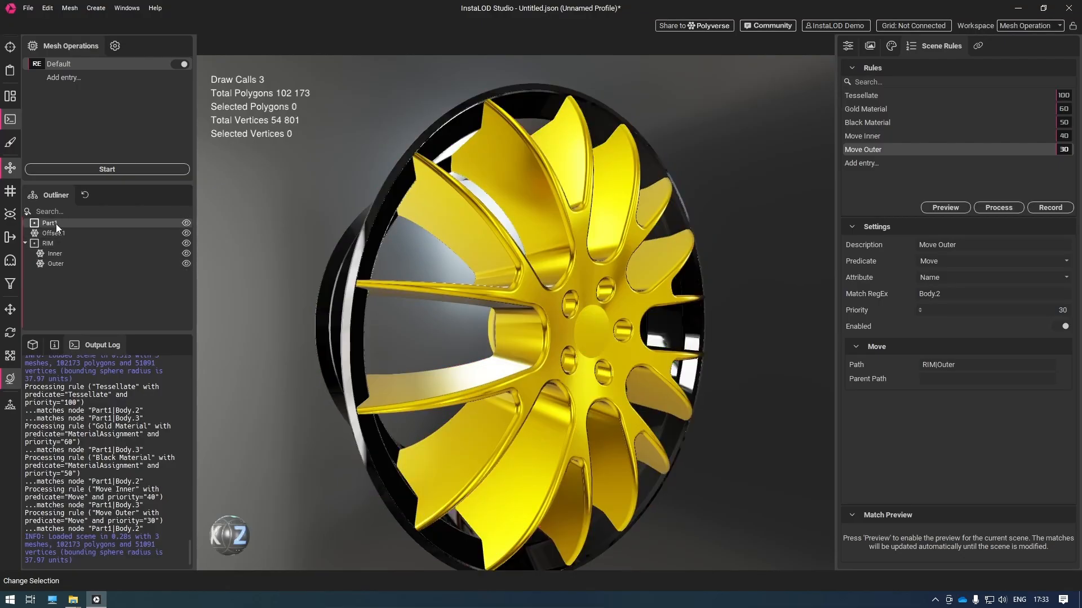
click(64, 232)
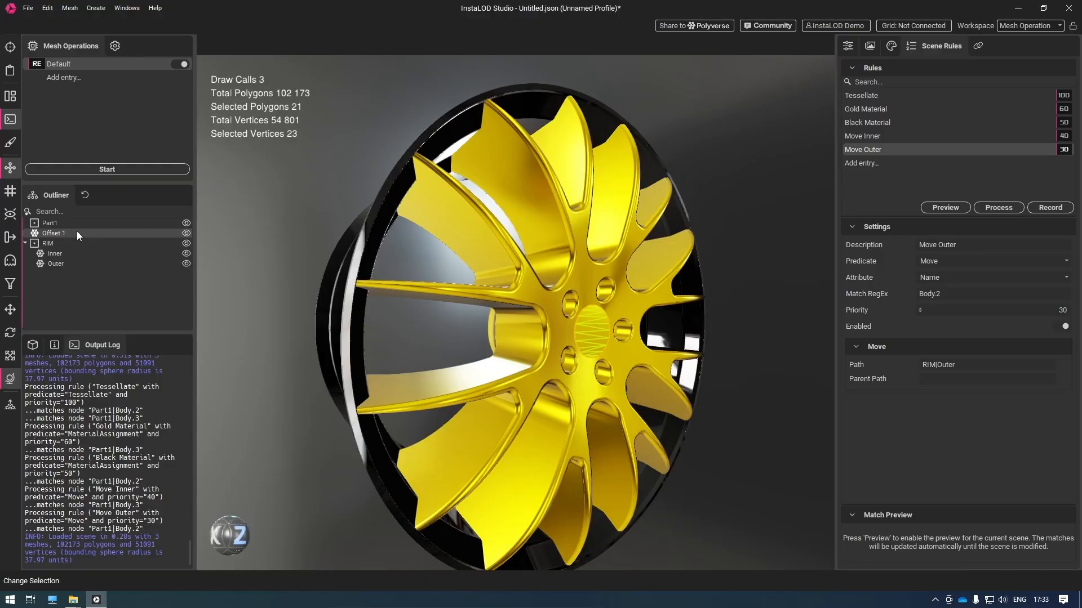
click(186, 243)
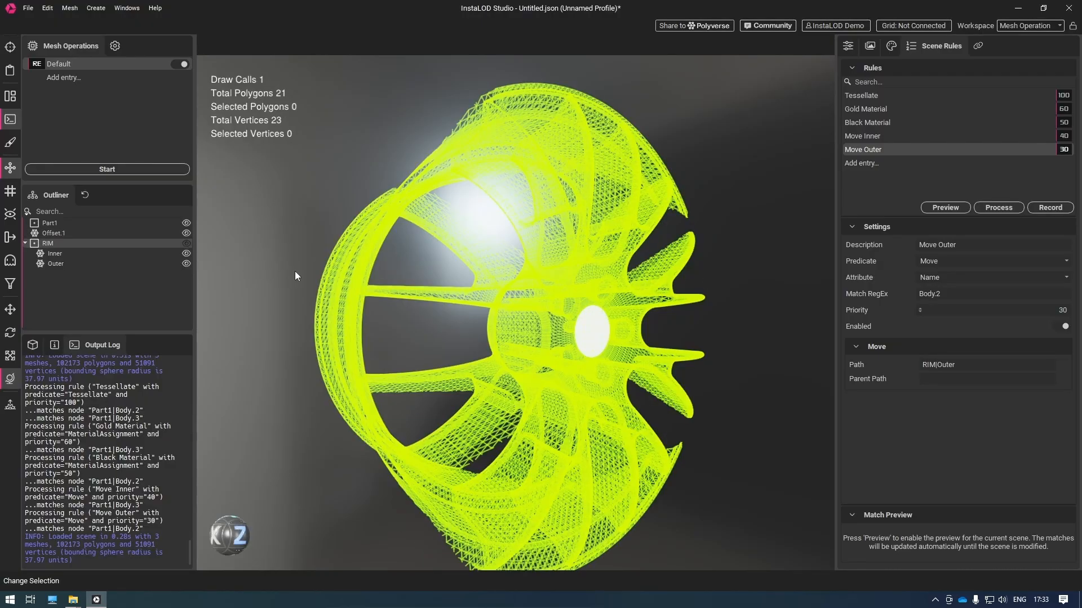
alt+drag(500, 258, 498, 258)
click(186, 242)
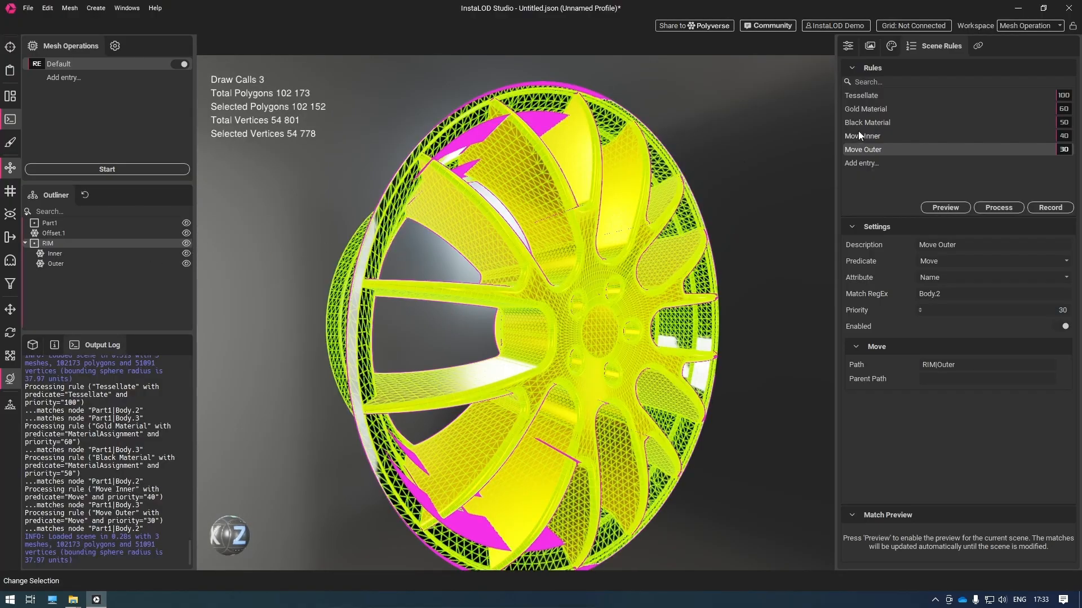
Step: Add a scene rule named Remove Junk and set its match attribute to Name
click(888, 163)
text(Remove Ju)
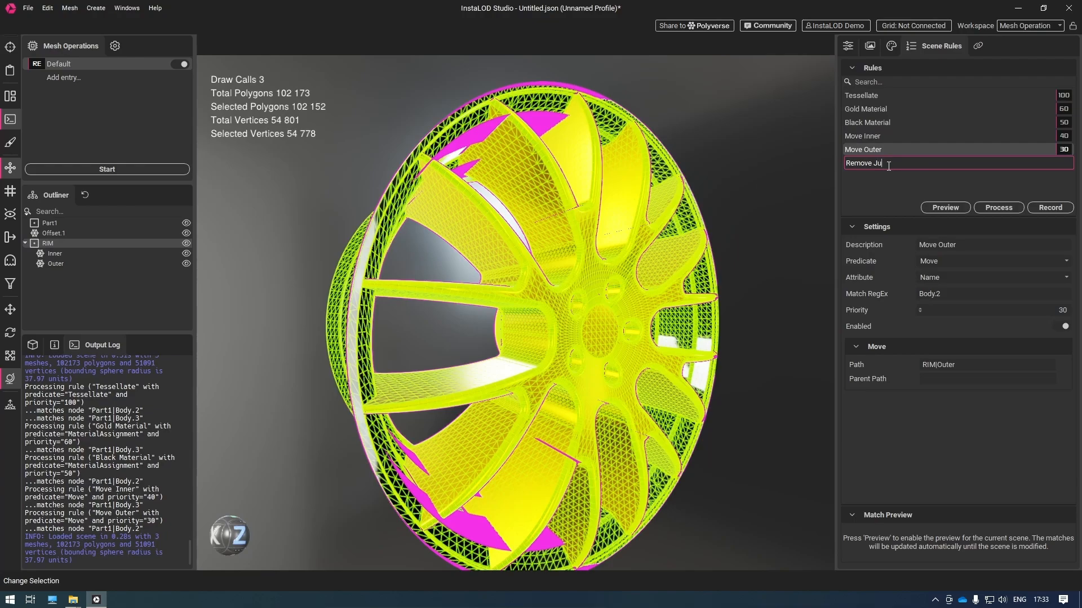
text(nk)
key(Return)
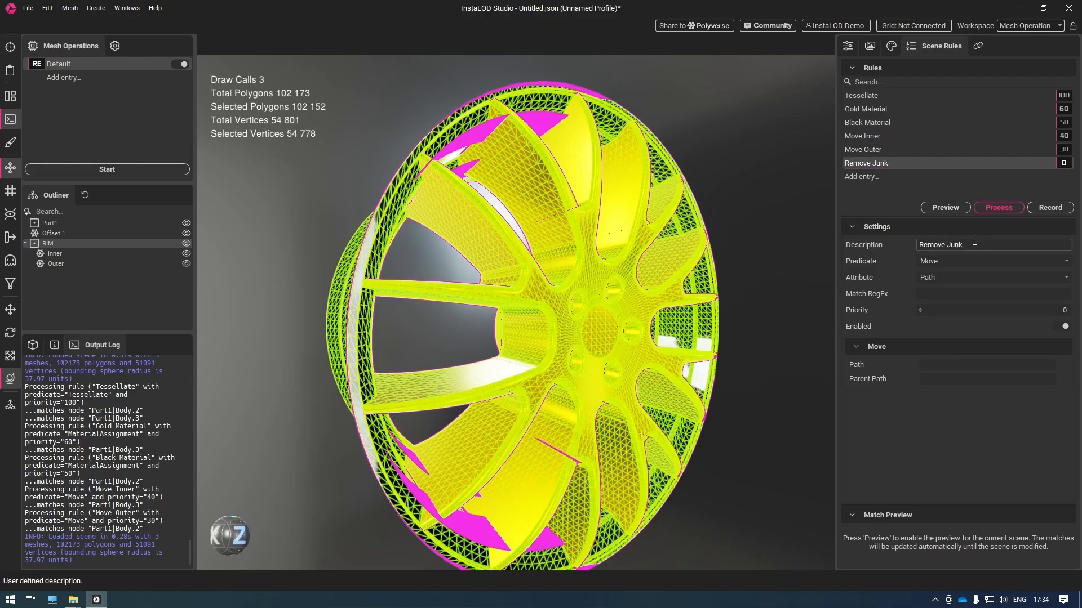
click(992, 277)
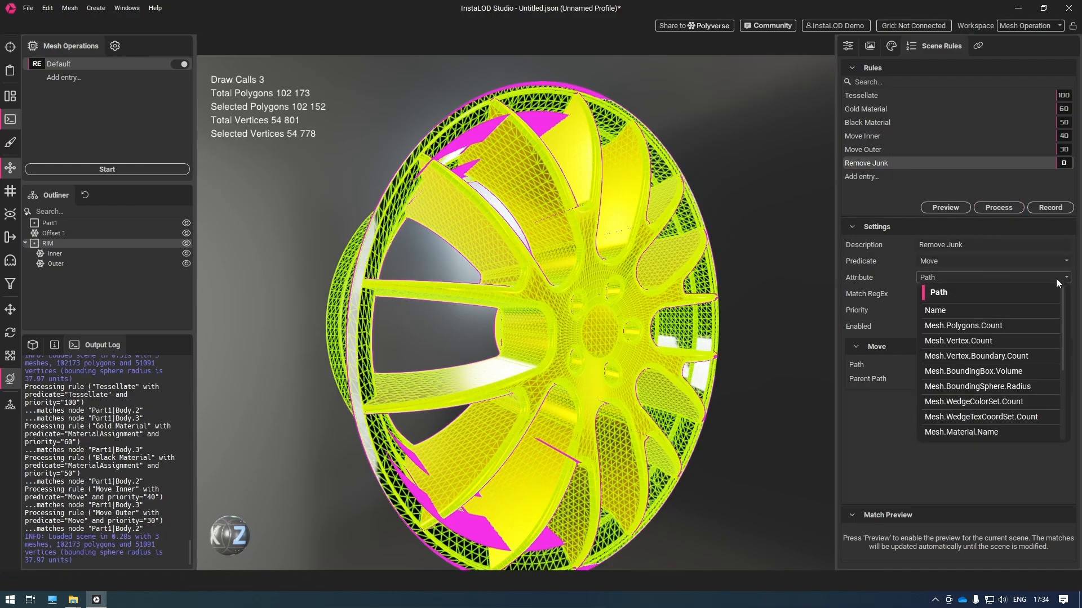
click(1018, 309)
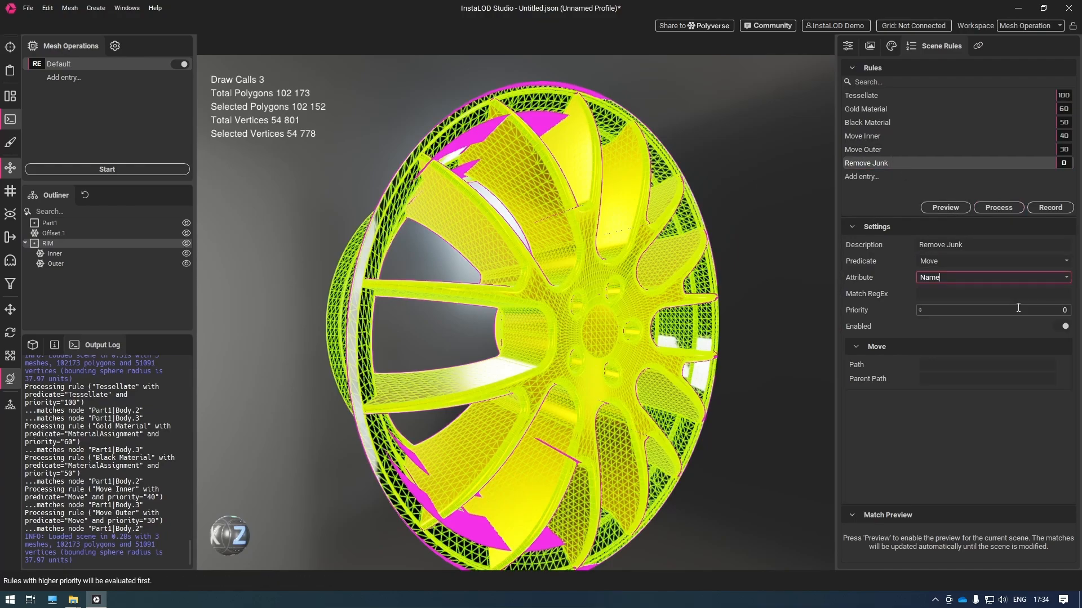
Step: Set the Remove Junk rule's match expression to Part1|Offset.1, using the copied name of the Part1 node
click(69, 225)
right_click(68, 224)
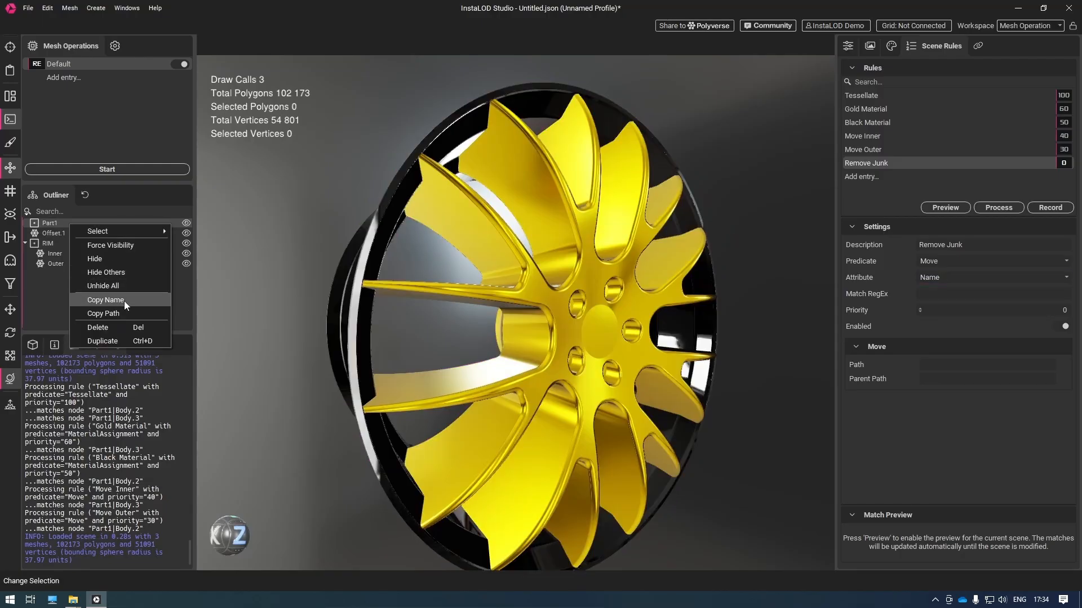
click(124, 301)
click(938, 294)
key(ctrl+v)
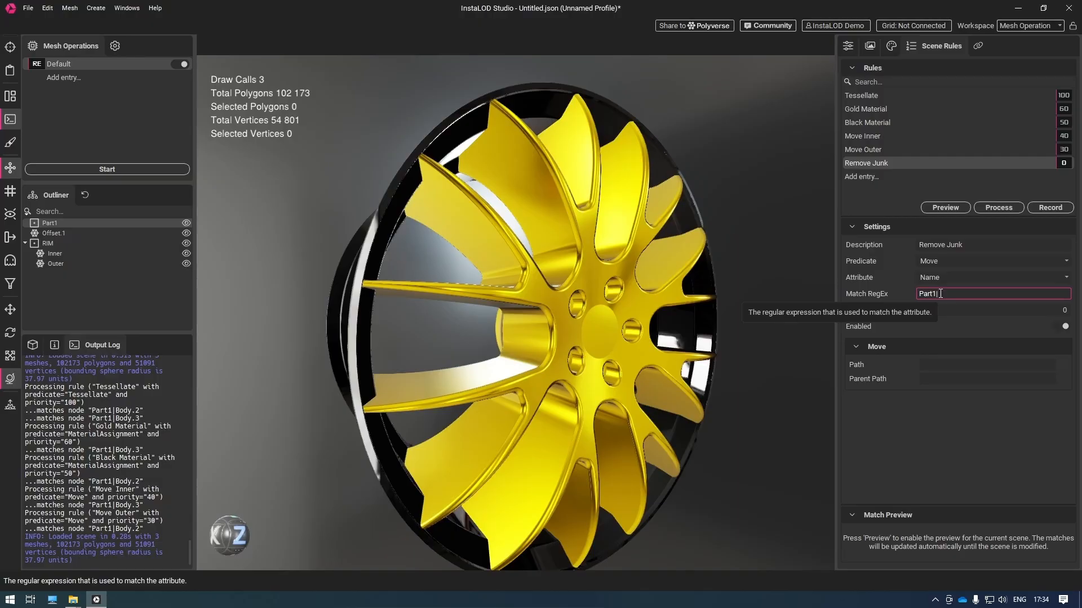
text(|Offset.1)
Step: Change the Remove Junk rule's predicate to Delete
click(969, 262)
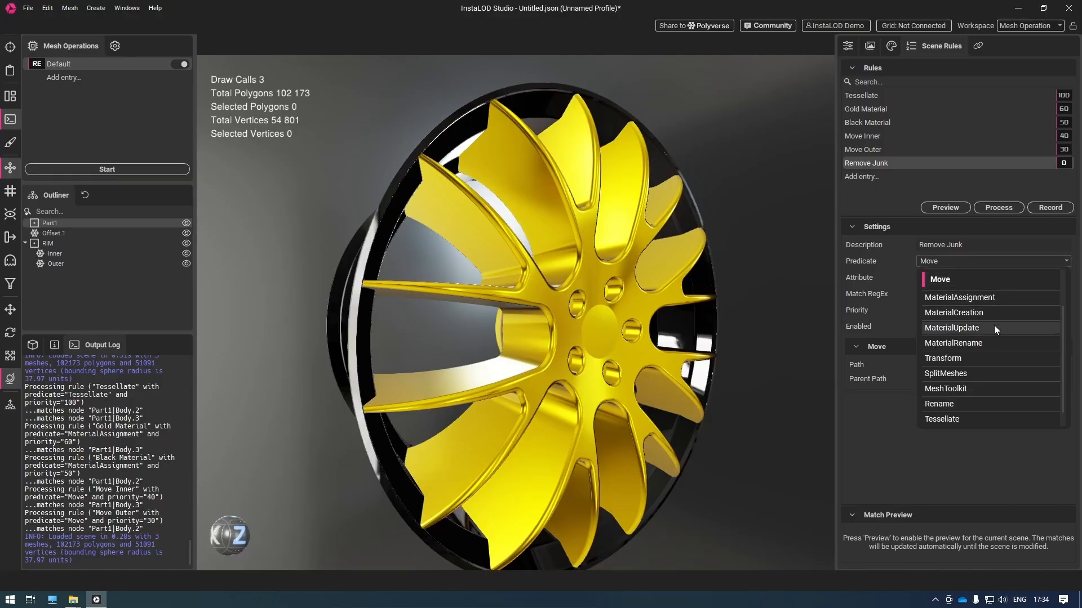
scroll(965, 404, down, 1)
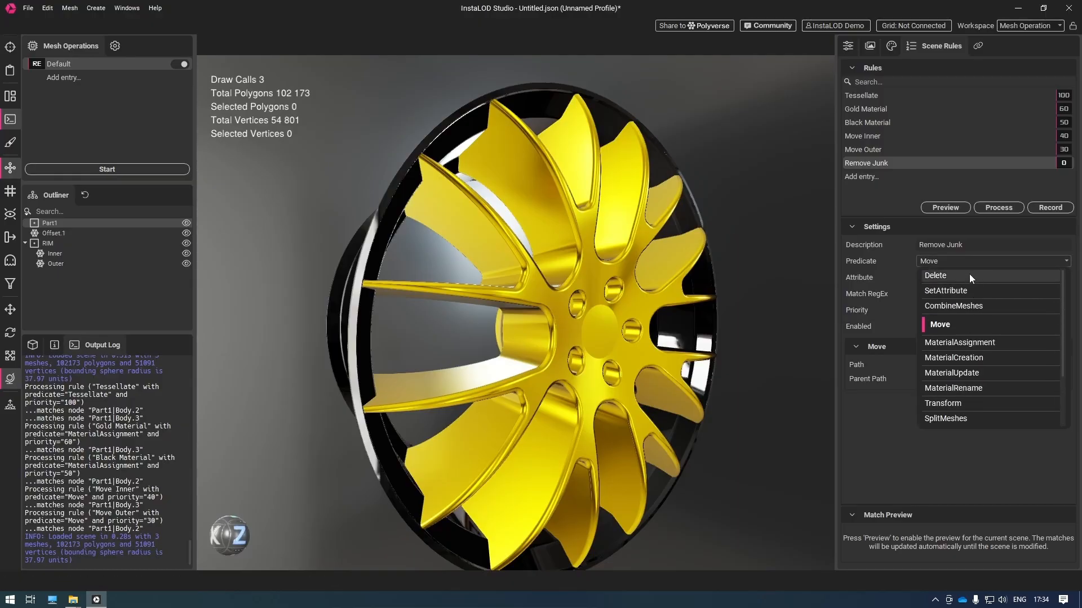
click(969, 275)
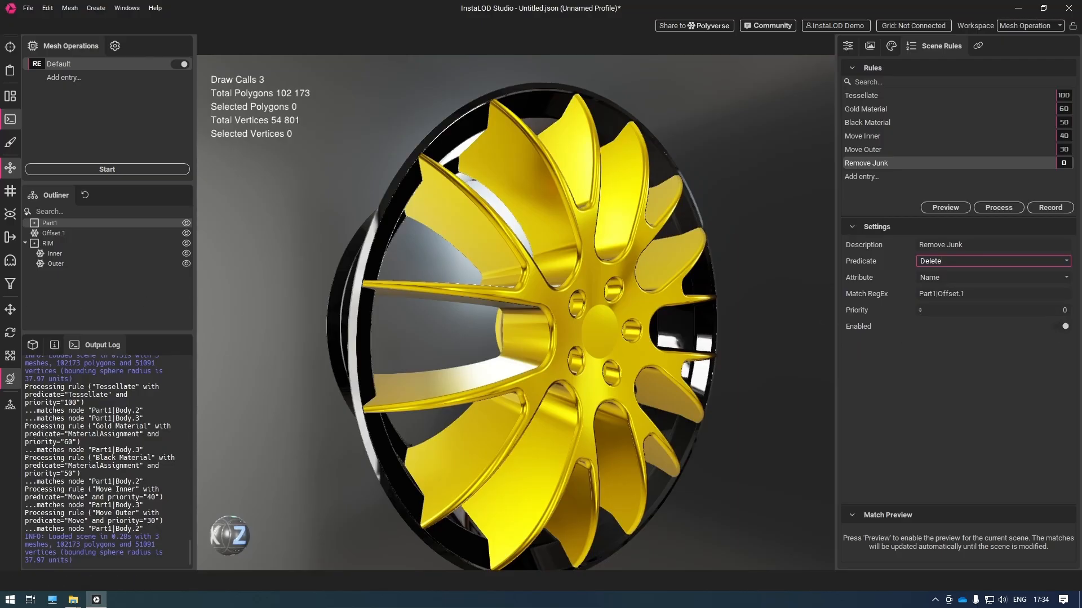
Step: Reload Car rim.CATPart with all nodes included and the profile's import rules processed
drag(0, 337, 385, 282)
click(414, 302)
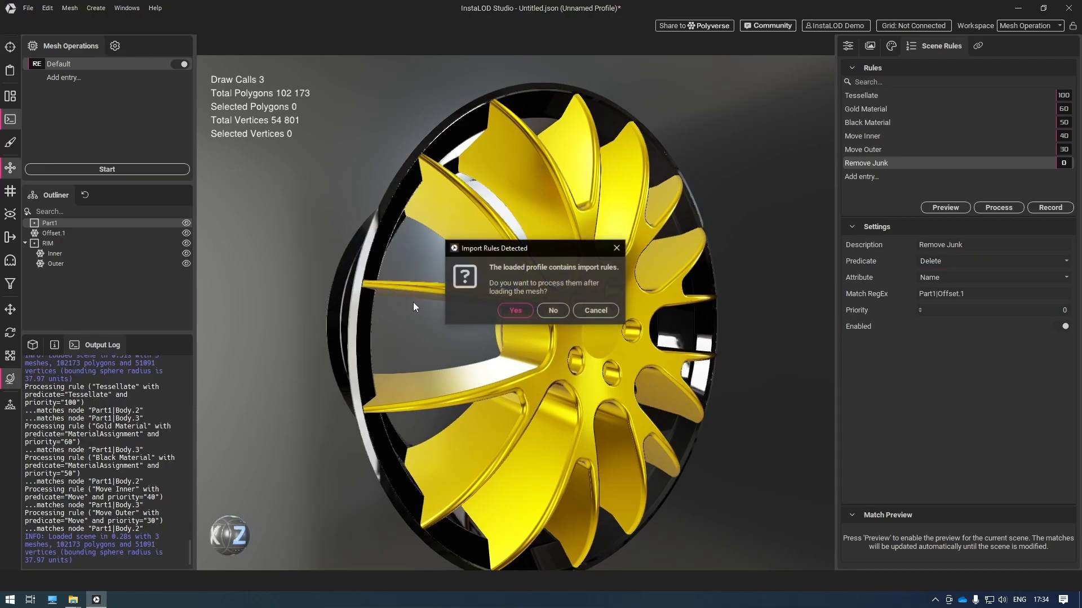
click(505, 310)
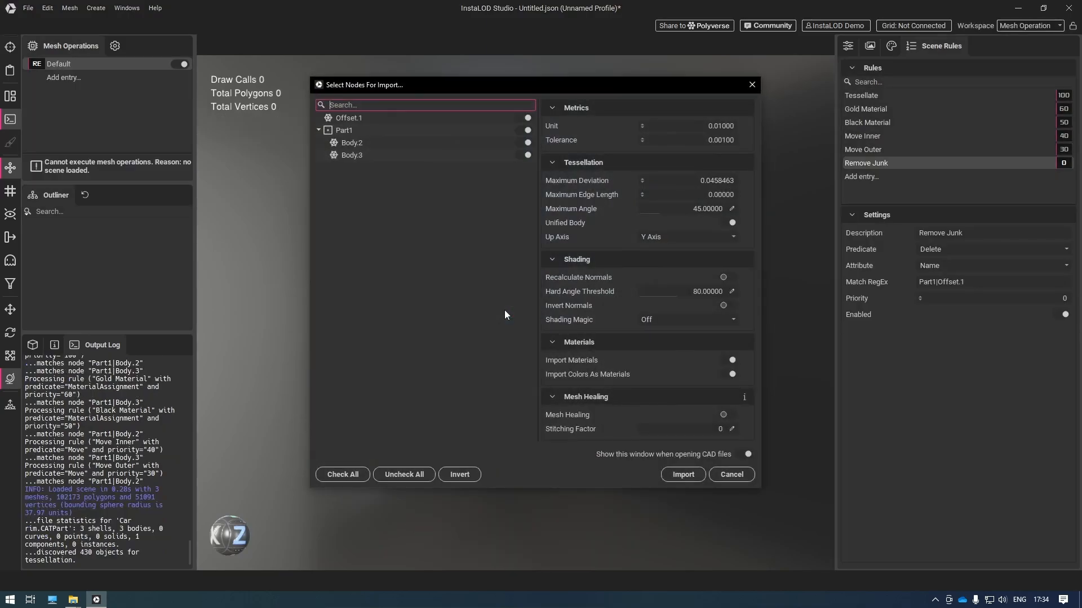
click(694, 475)
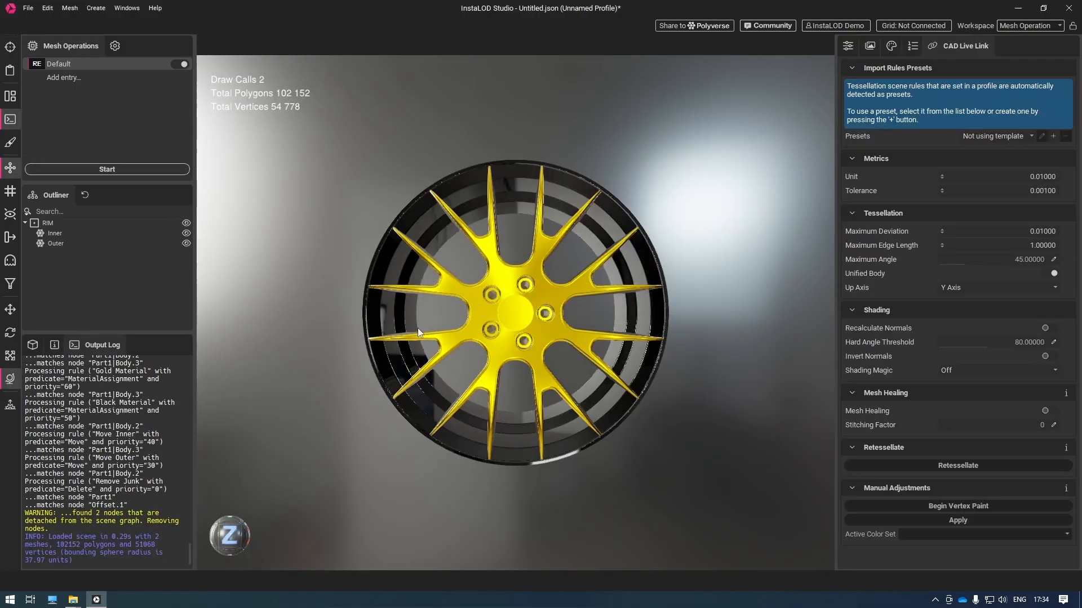
Step: Examine the reloaded rim from several angles and check the RIM node with its Inner and Outer meshes
drag(329, 328, 380, 330)
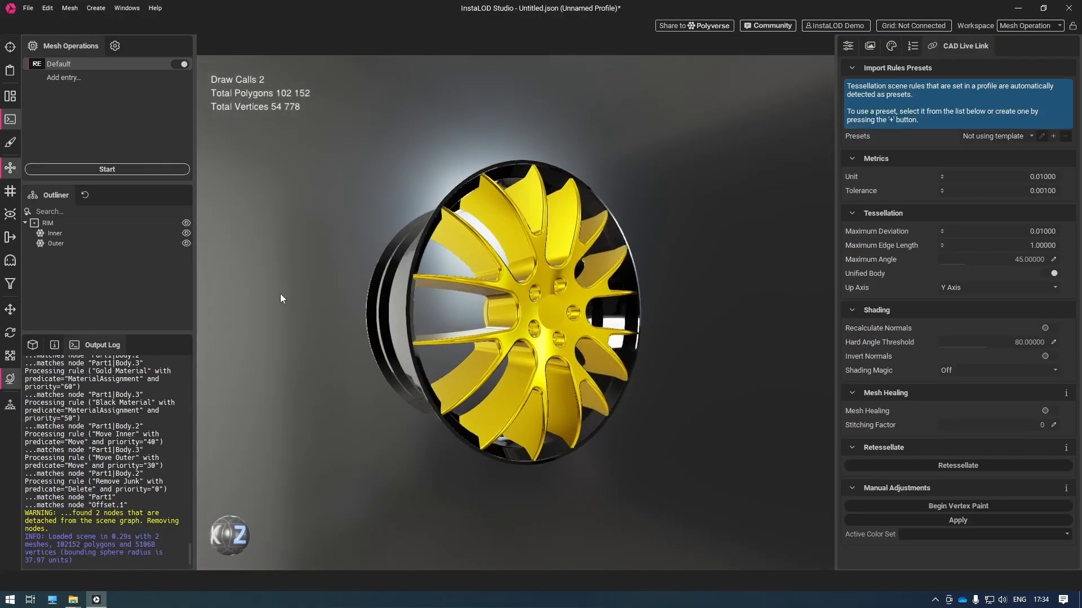
click(45, 225)
click(62, 236)
click(65, 245)
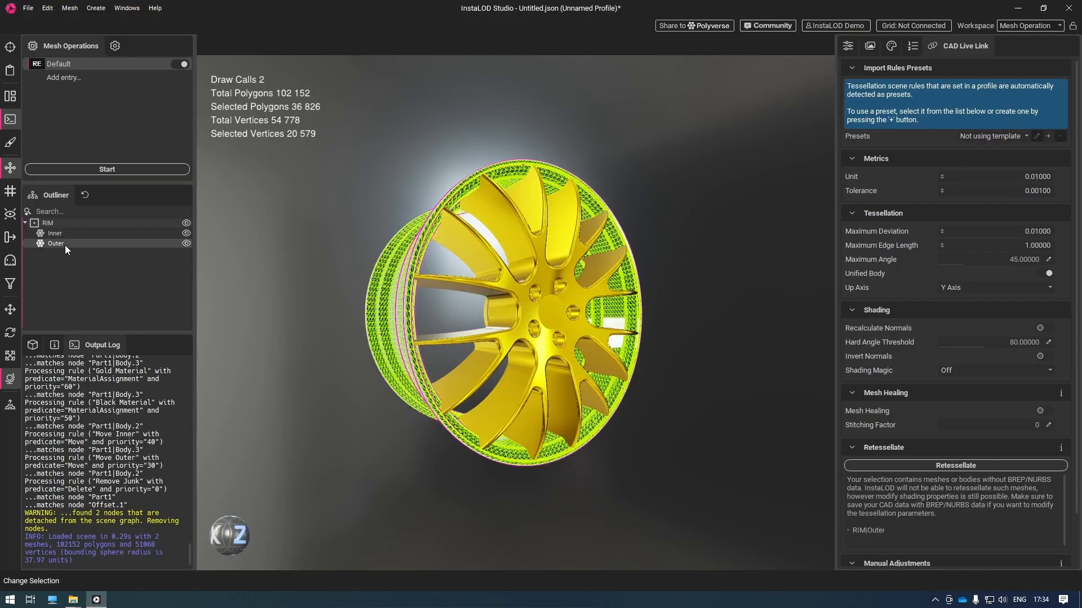
drag(353, 286, 529, 298)
scroll(445, 300, up, 4)
key(ctrl+a)
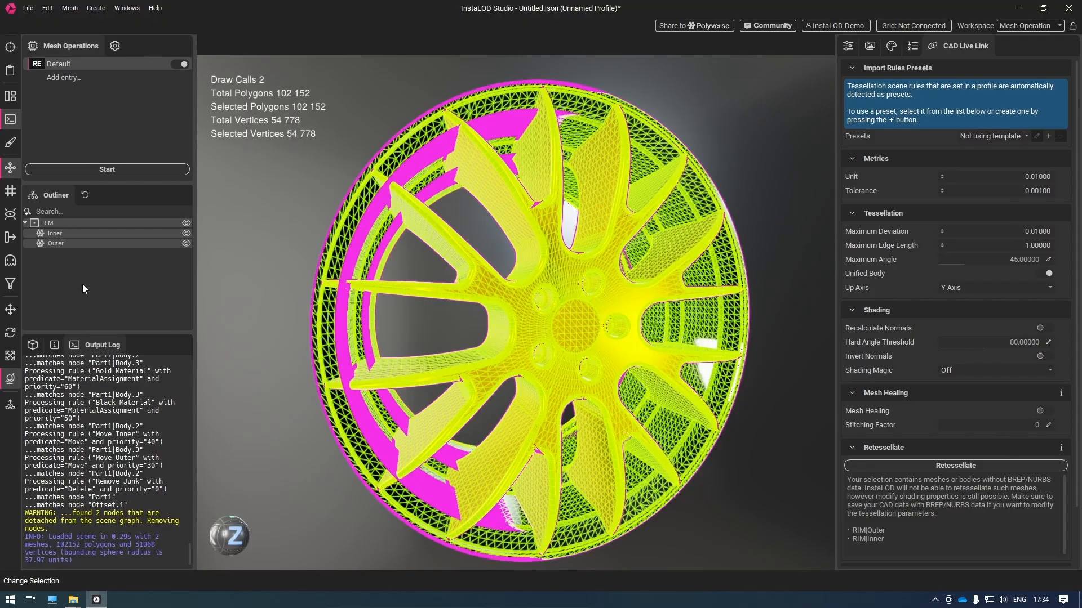
click(66, 223)
click(69, 243)
click(70, 236)
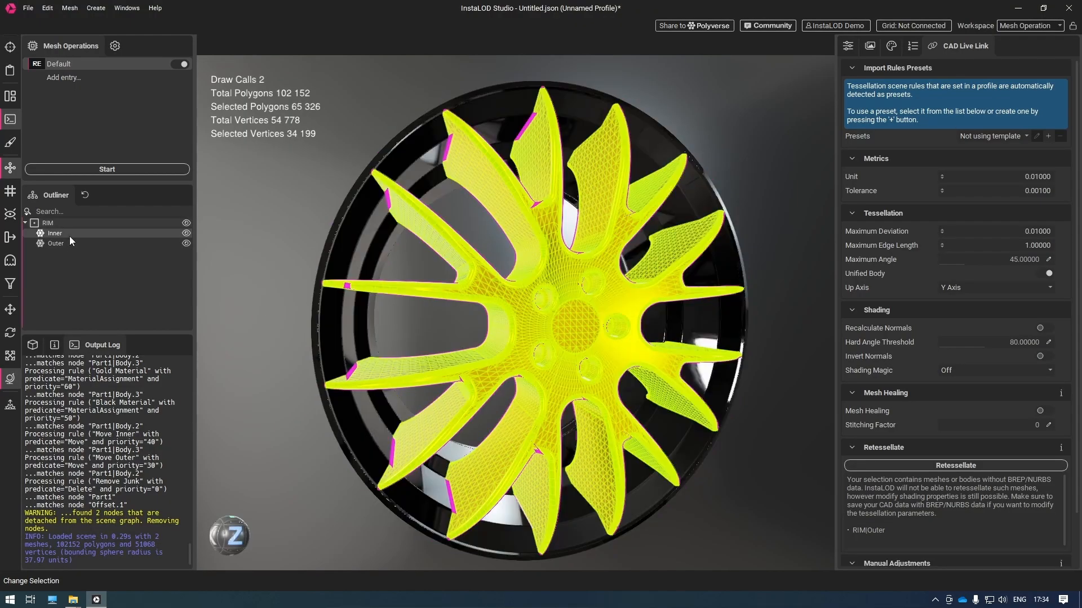
click(69, 242)
click(69, 260)
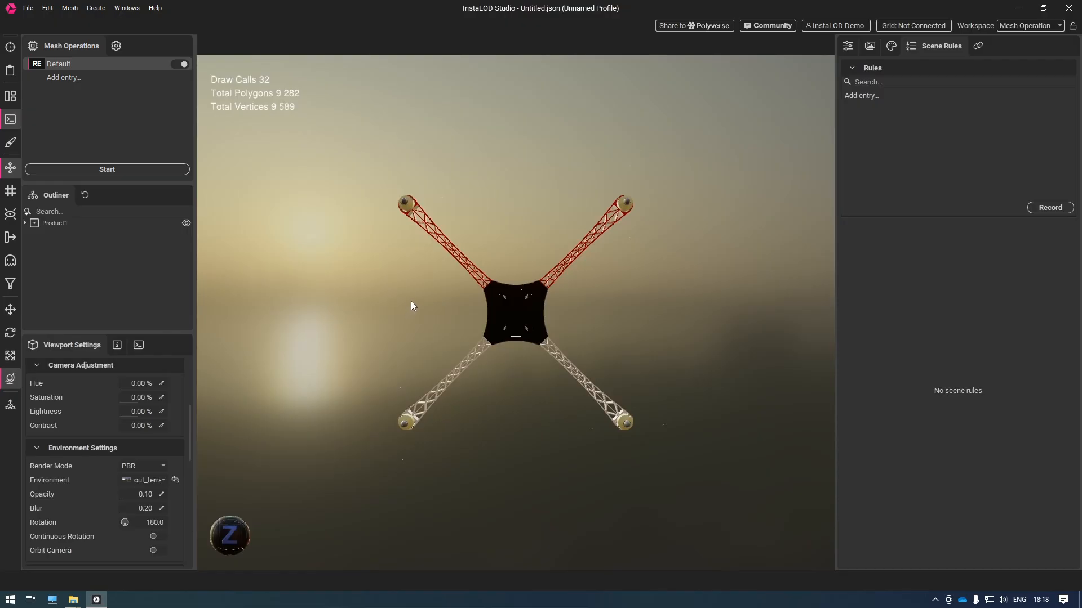
Step: Inspect the quadcopter model from several angles, selecting a propeller blade of motor_3 and the Part2 frame
drag(411, 306, 563, 314)
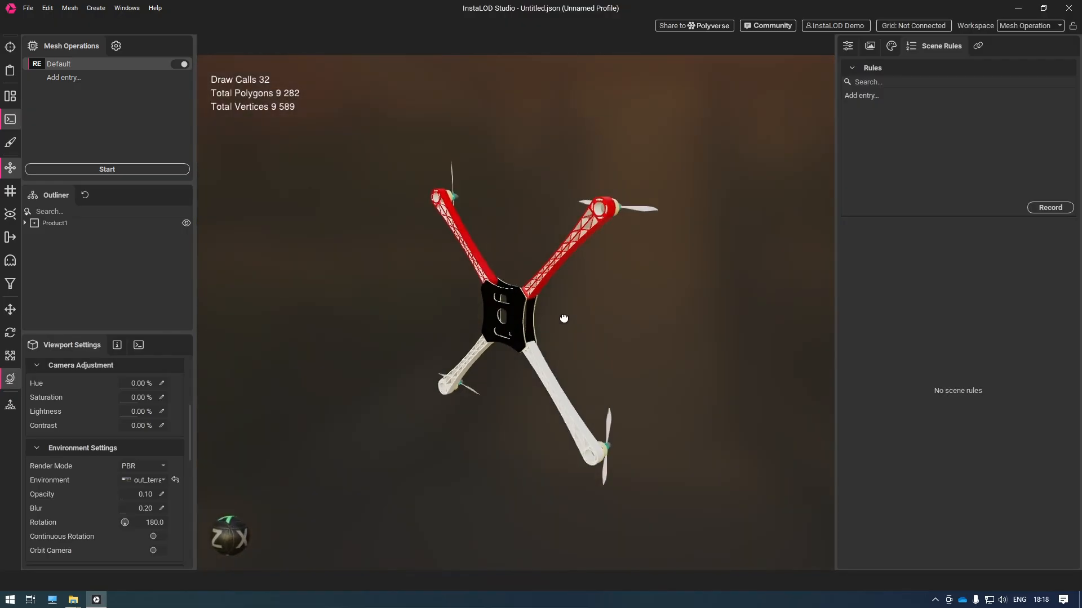
click(648, 213)
drag(647, 282, 496, 273)
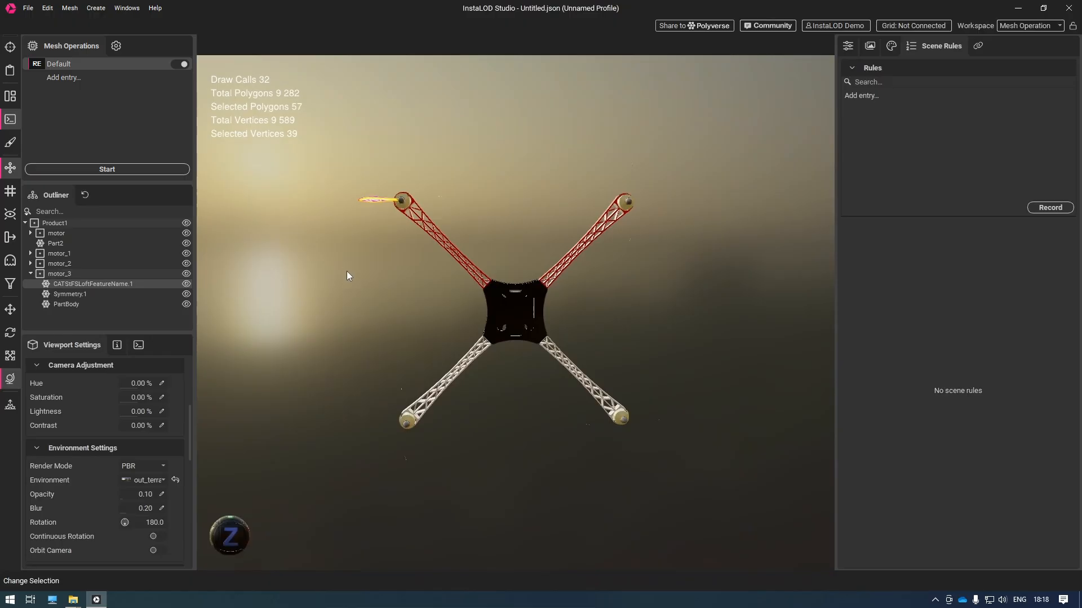
click(54, 243)
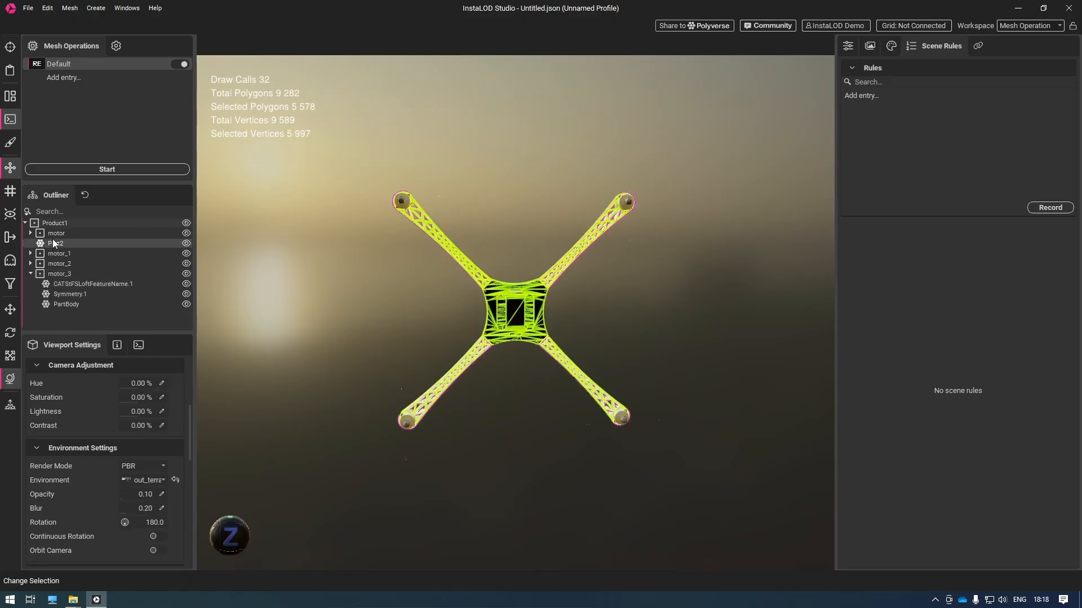
Step: Examine the child meshes under the motor, motor_1 and motor_2 nodes, and clear the selection
click(48, 234)
click(32, 233)
click(32, 284)
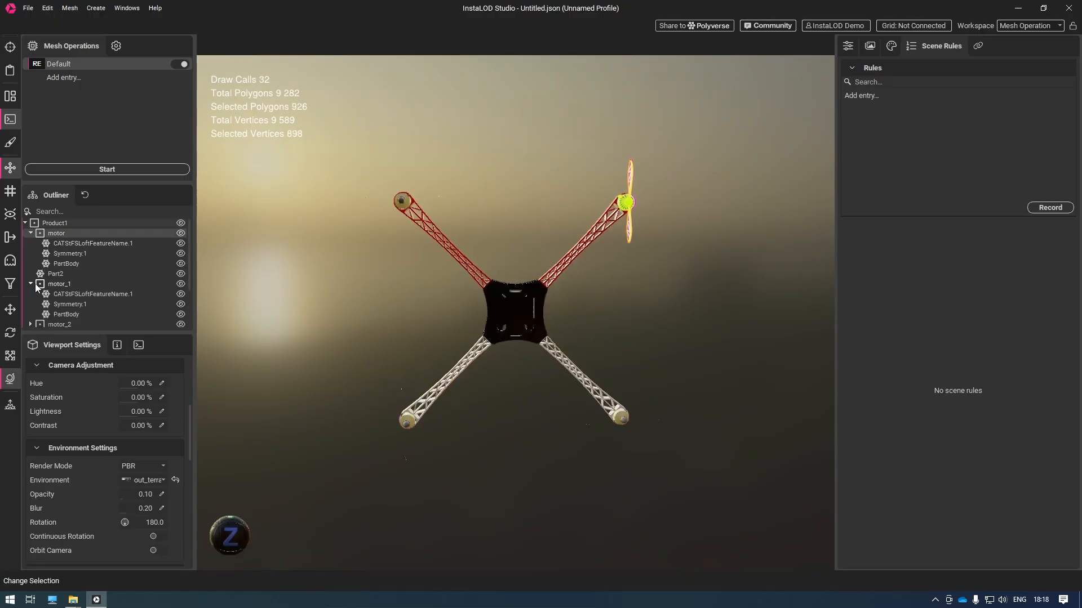
scroll(35, 283, down, 2)
click(32, 275)
scroll(57, 284, down, 1)
scroll(57, 285, up, 2)
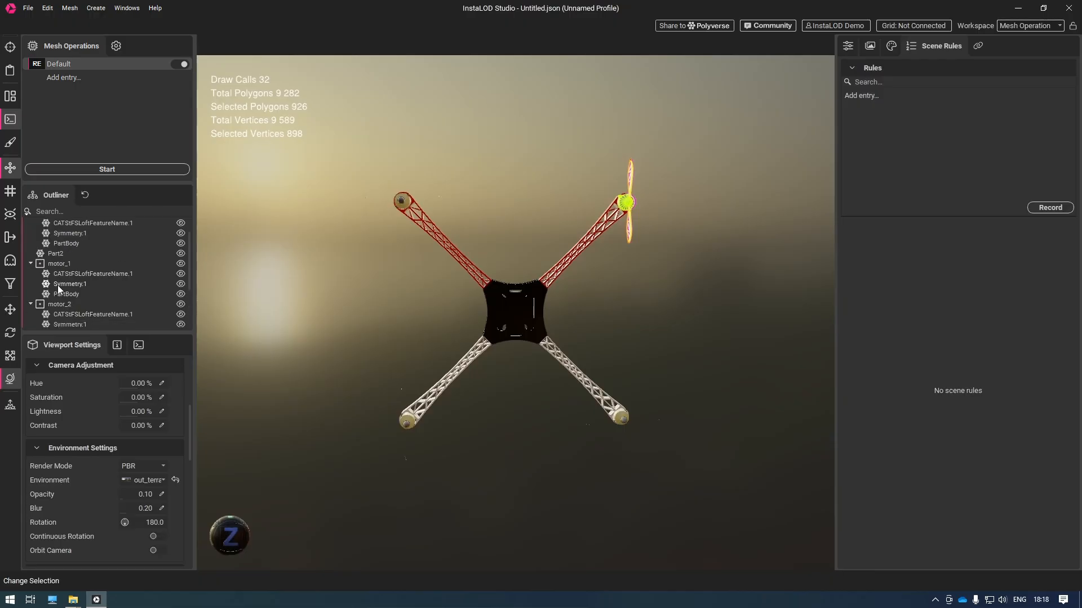
scroll(57, 285, up, 1)
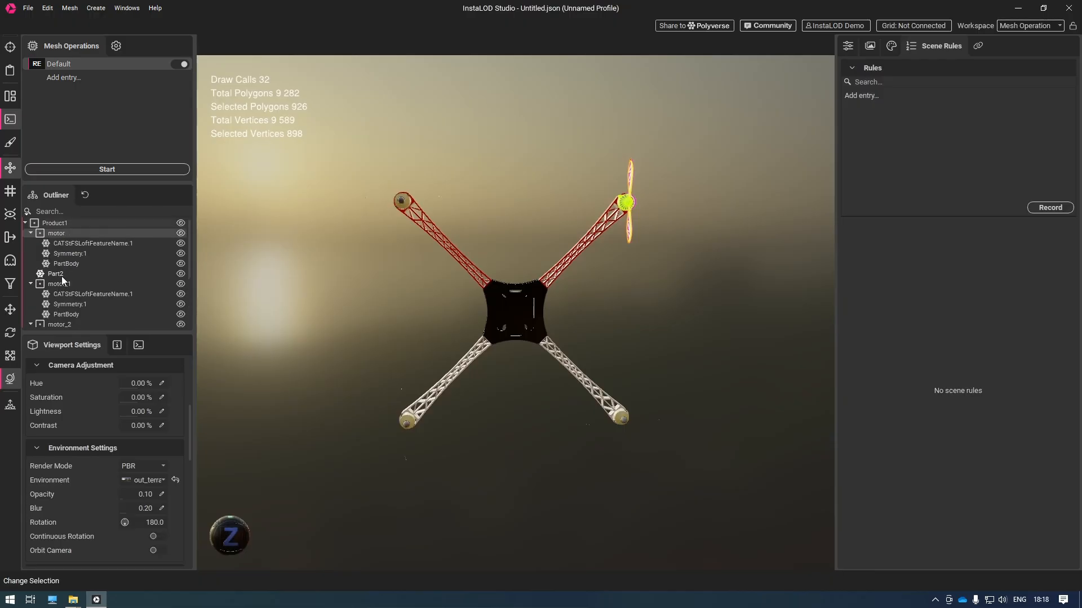
click(513, 174)
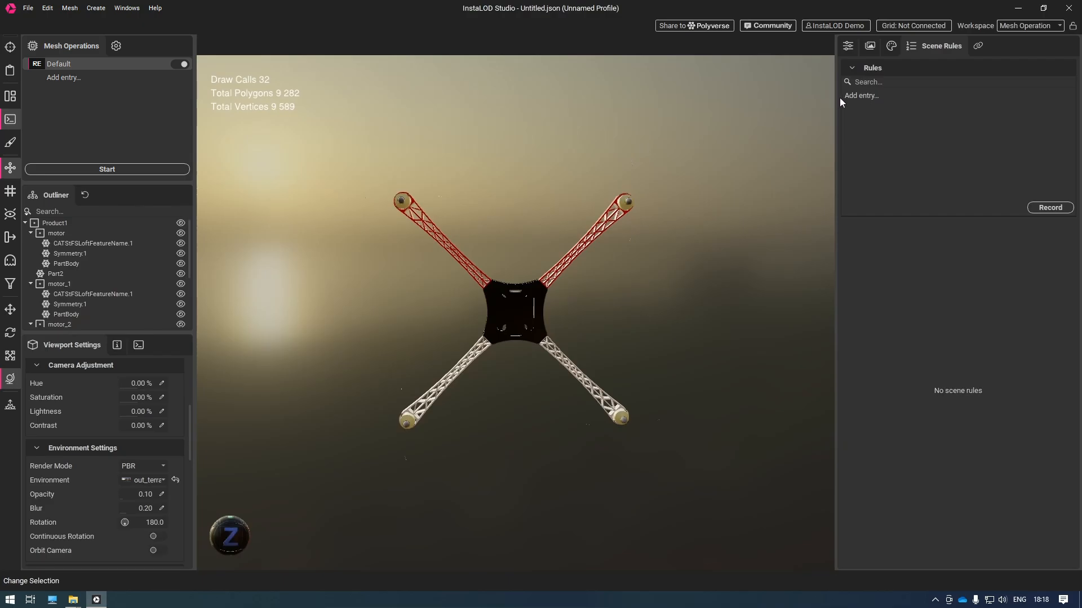
Step: Add a scene rule named Flip Rotors with the Tessellate predicate
click(855, 96)
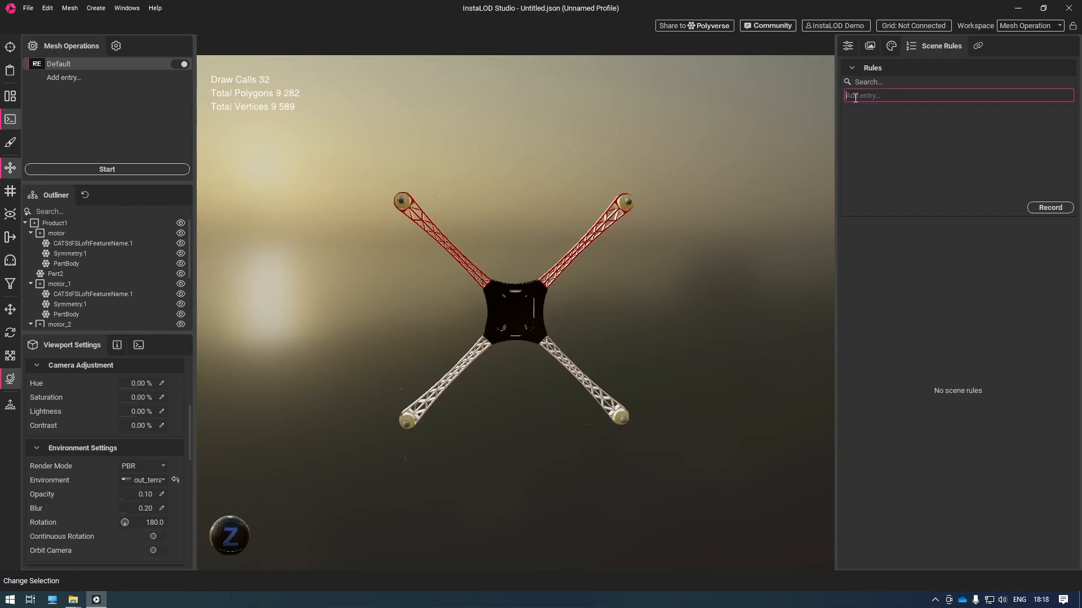
text(Flip Rotors)
key(Return)
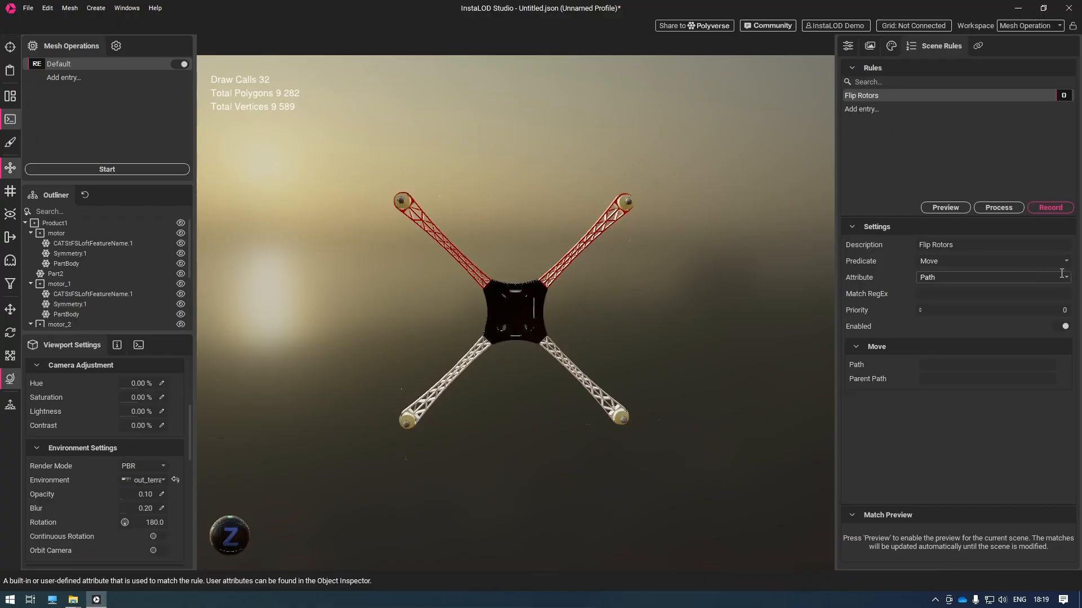
click(1000, 262)
scroll(958, 350, down, 5)
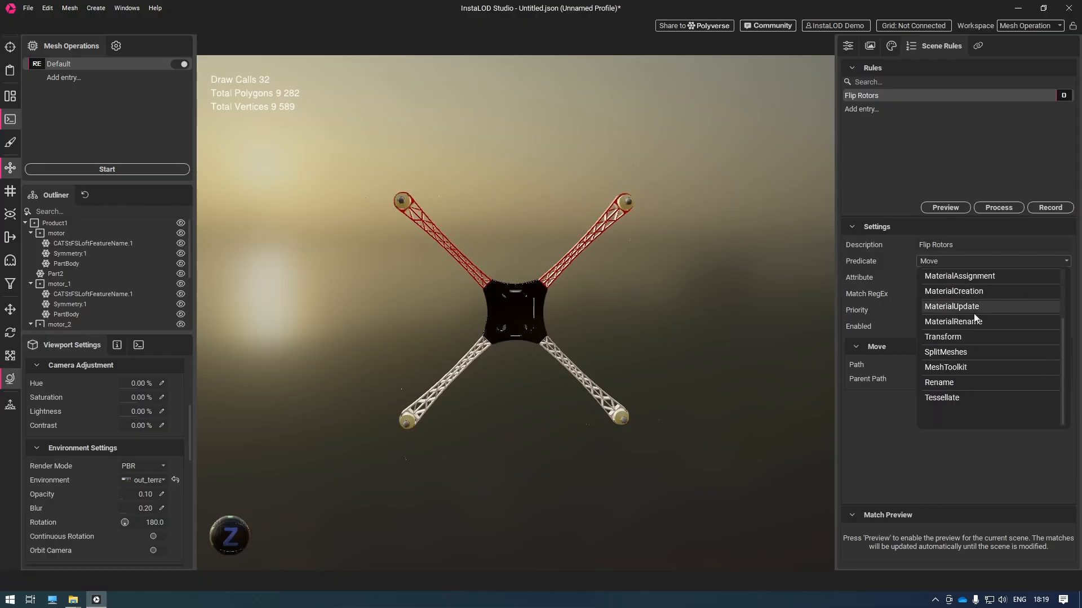
click(939, 398)
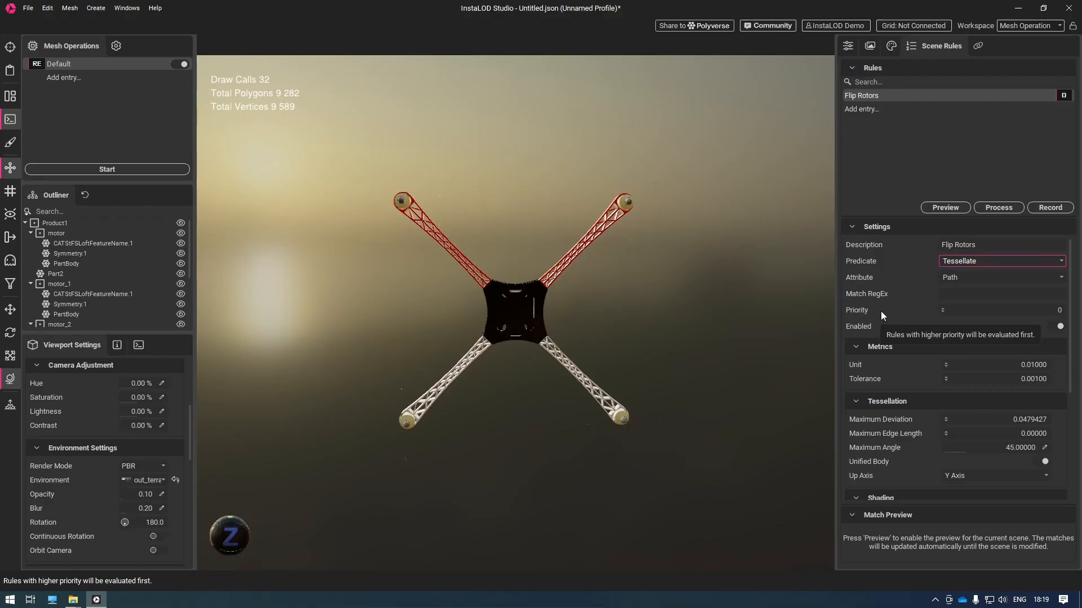
Step: Make the Flip Rotors rule match the Name attribute with the RegEx CATStFSLoftFeatureName.1|Symmetry.1, reusing the names of the motor's two blade meshes
click(1039, 281)
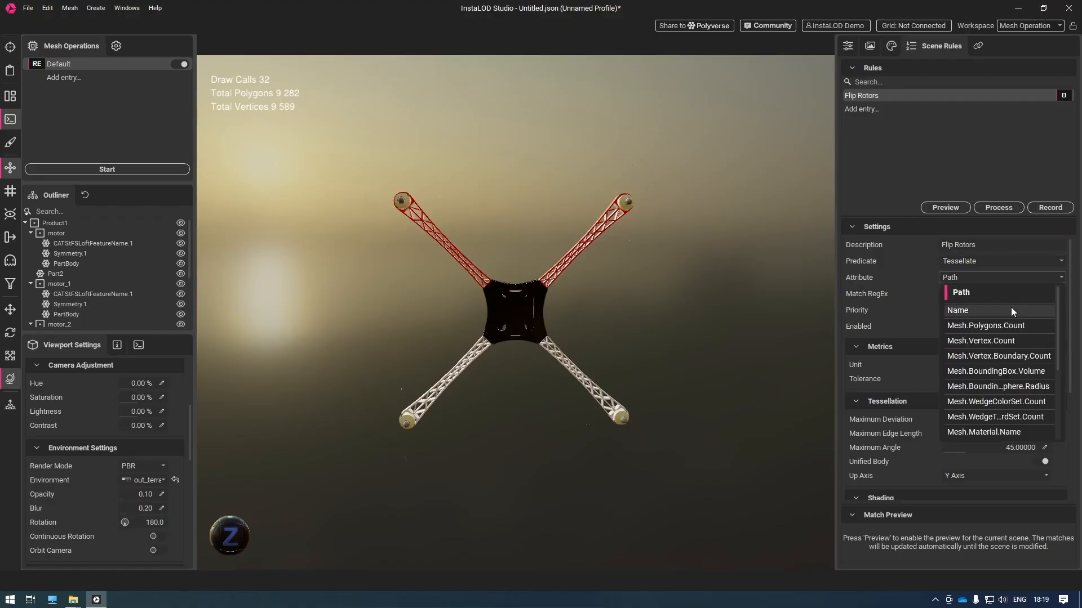
click(995, 307)
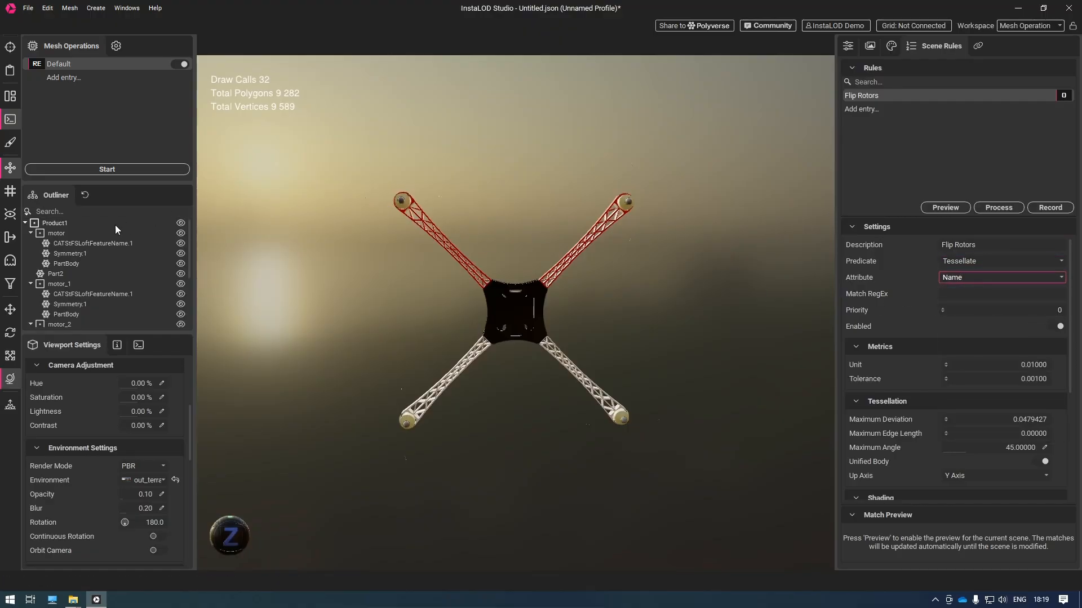
click(105, 244)
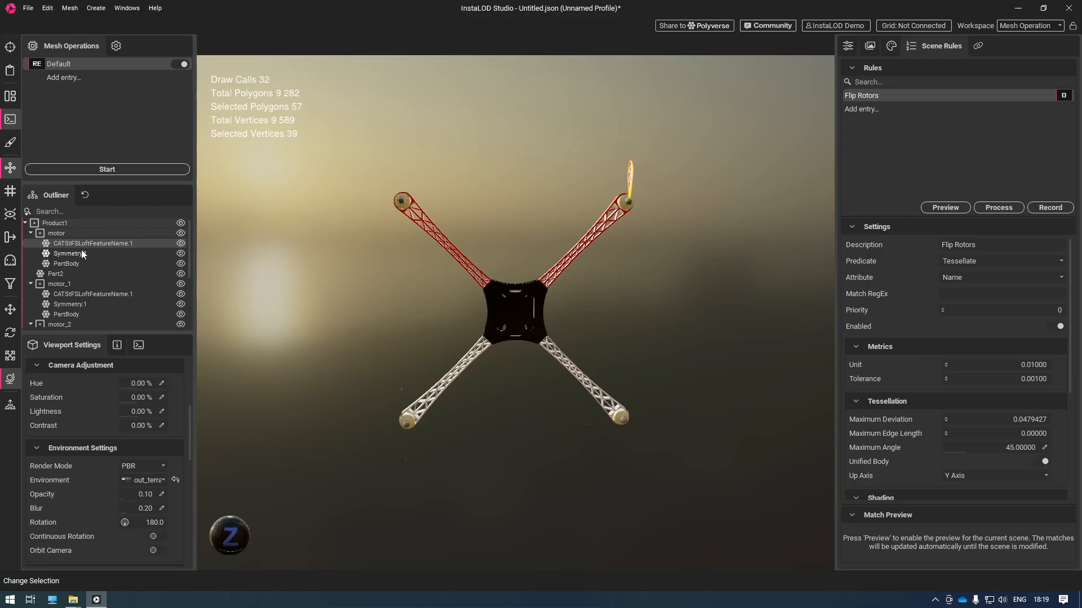
right_click(81, 246)
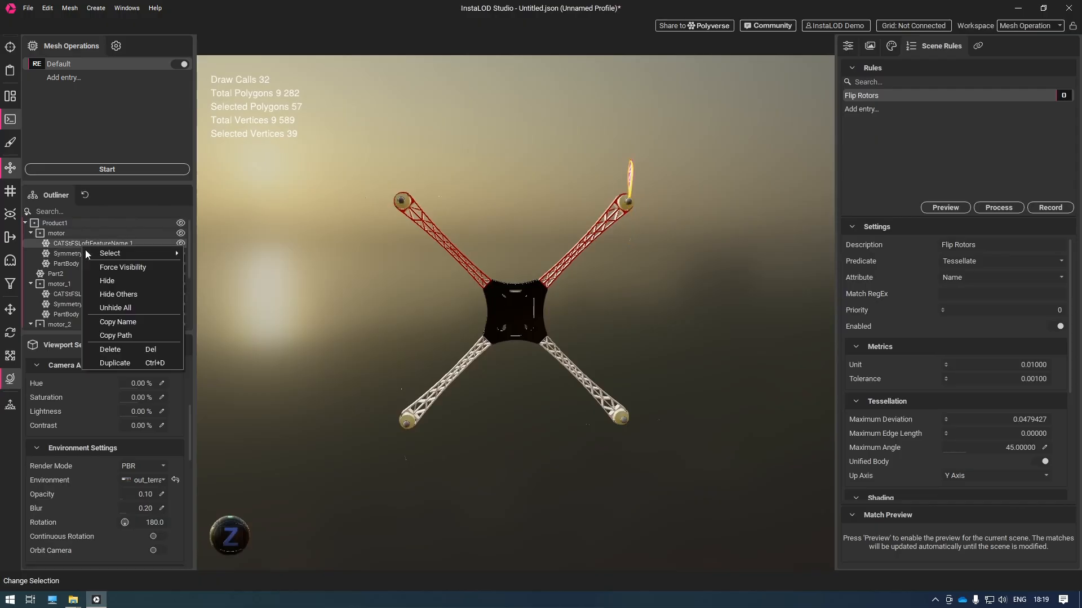
click(116, 320)
click(988, 294)
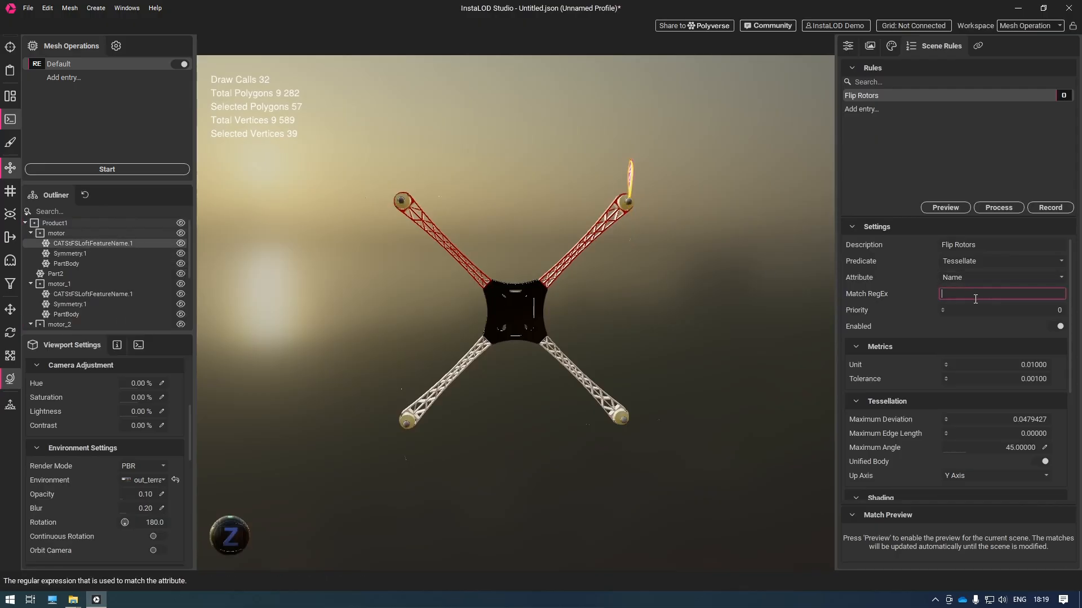
key(ctrl+v)
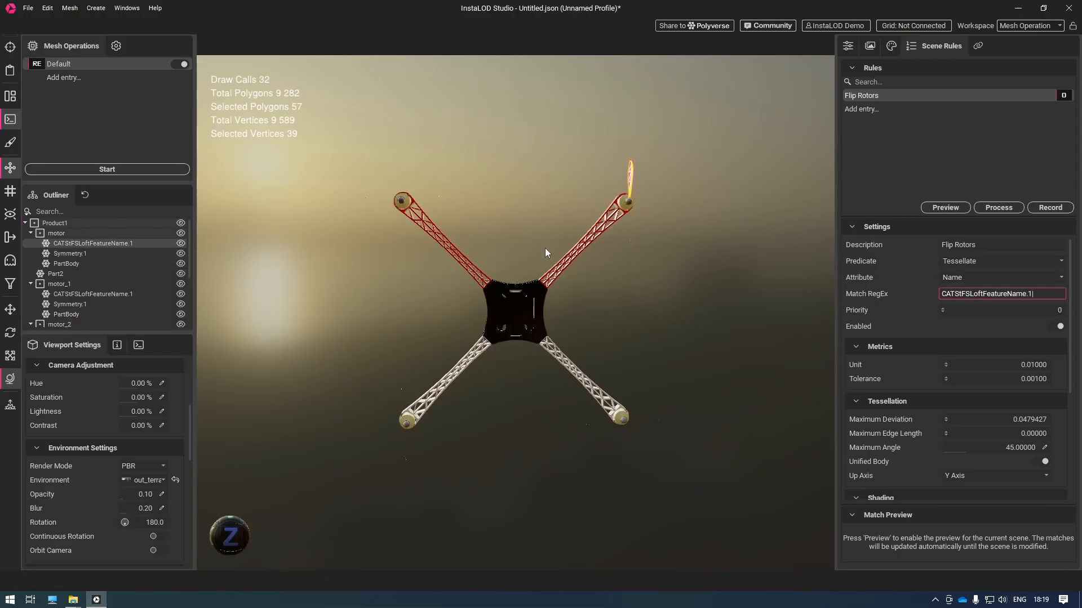
right_click(113, 251)
click(149, 328)
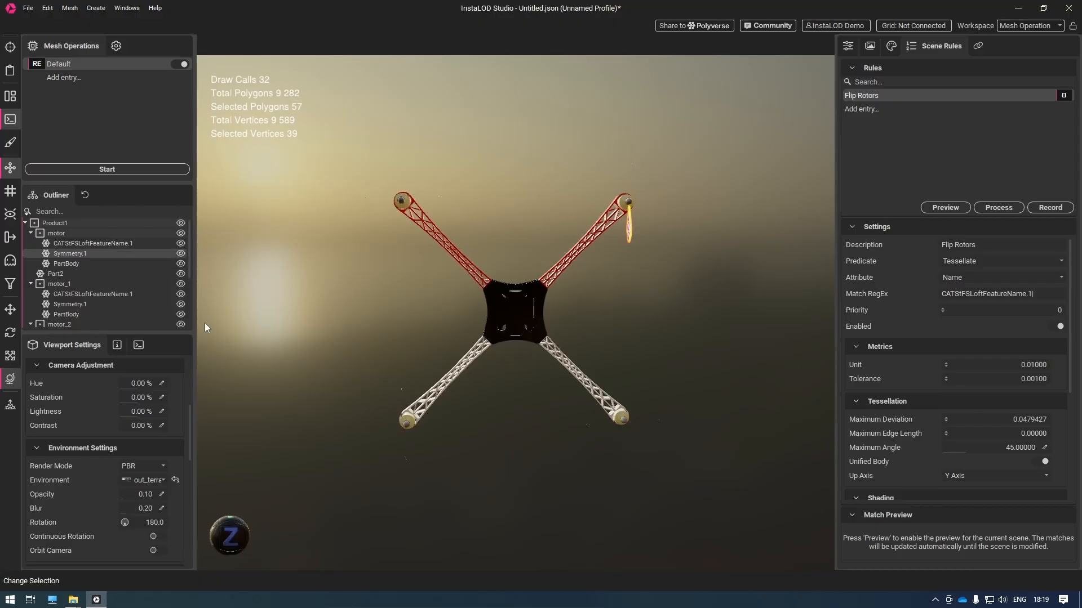
click(992, 294)
key(ctrl+v)
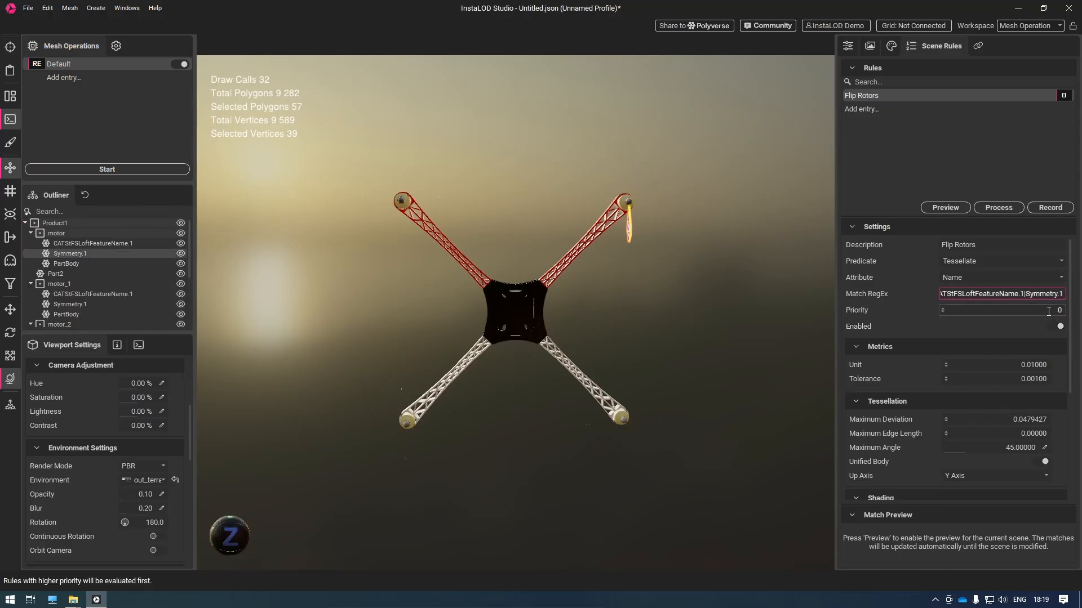
Step: Give the Flip Rotors rule priority 10, enable Invert Normals, and process the rule on the scene
click(1048, 311)
text(10)
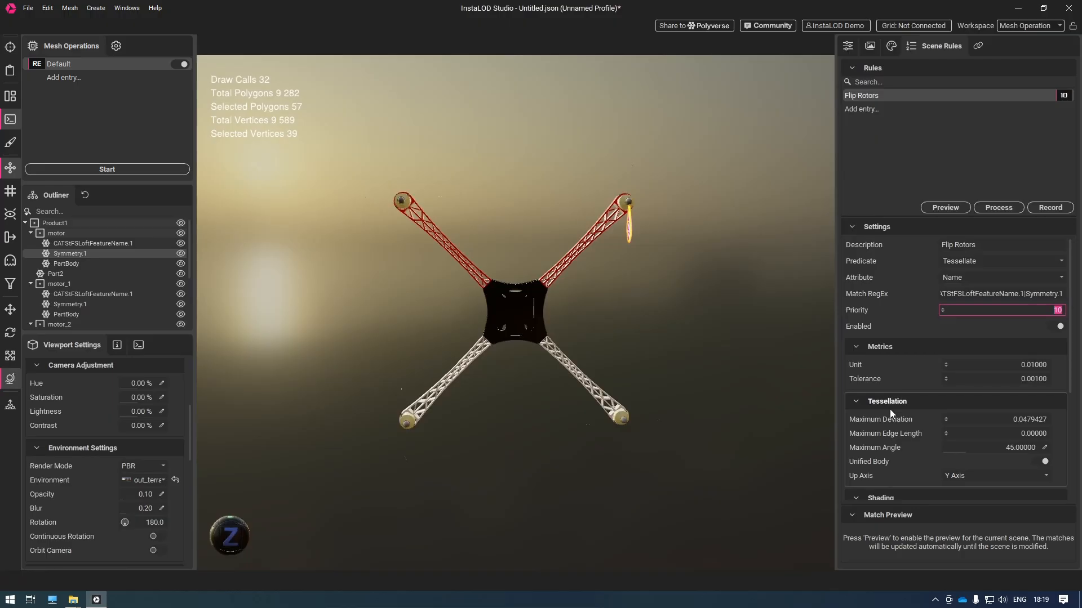
scroll(882, 410, down, 3)
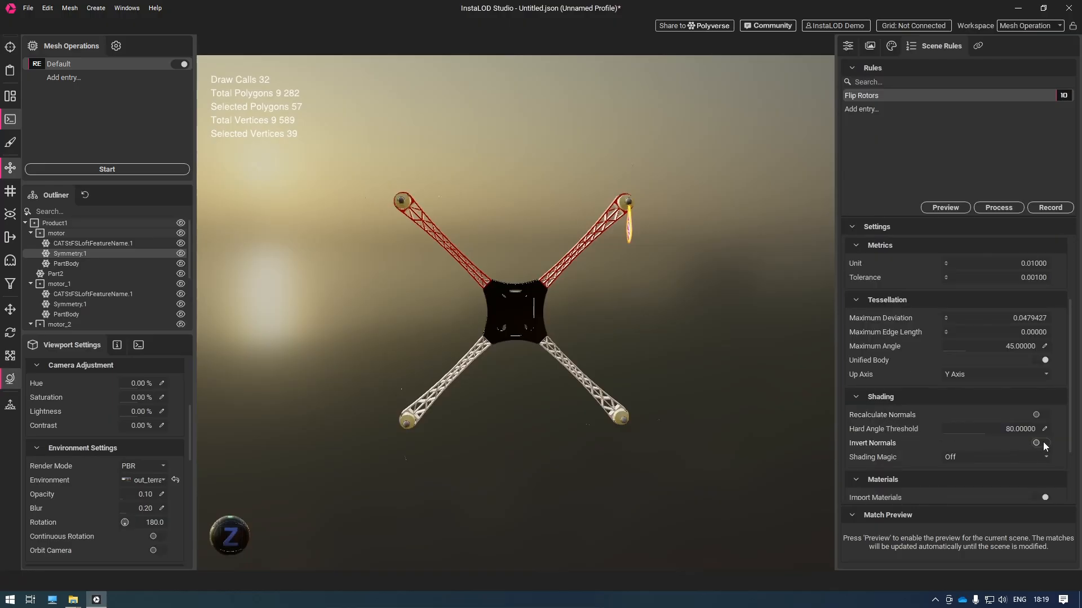
click(1040, 443)
click(995, 208)
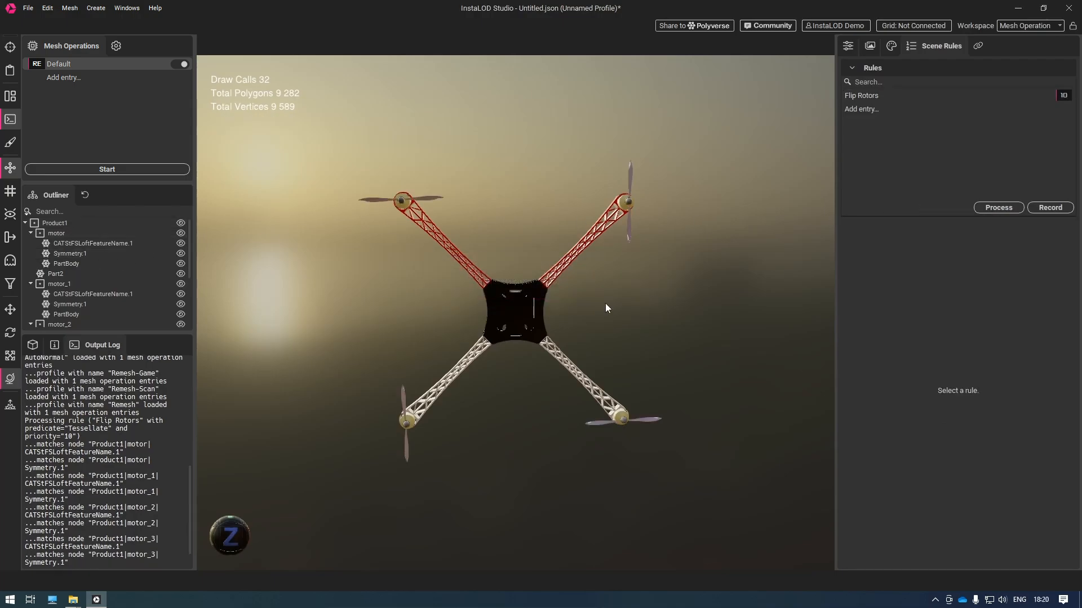
Step: Copy the name of the Part2 frame mesh and add a new scene rule named Group Body
click(532, 307)
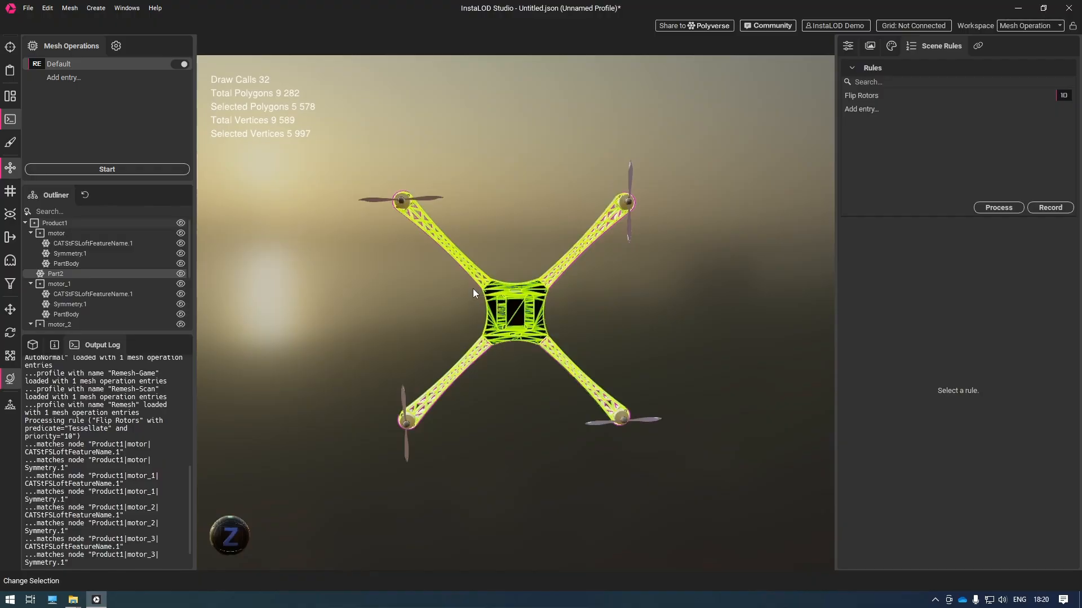
right_click(99, 276)
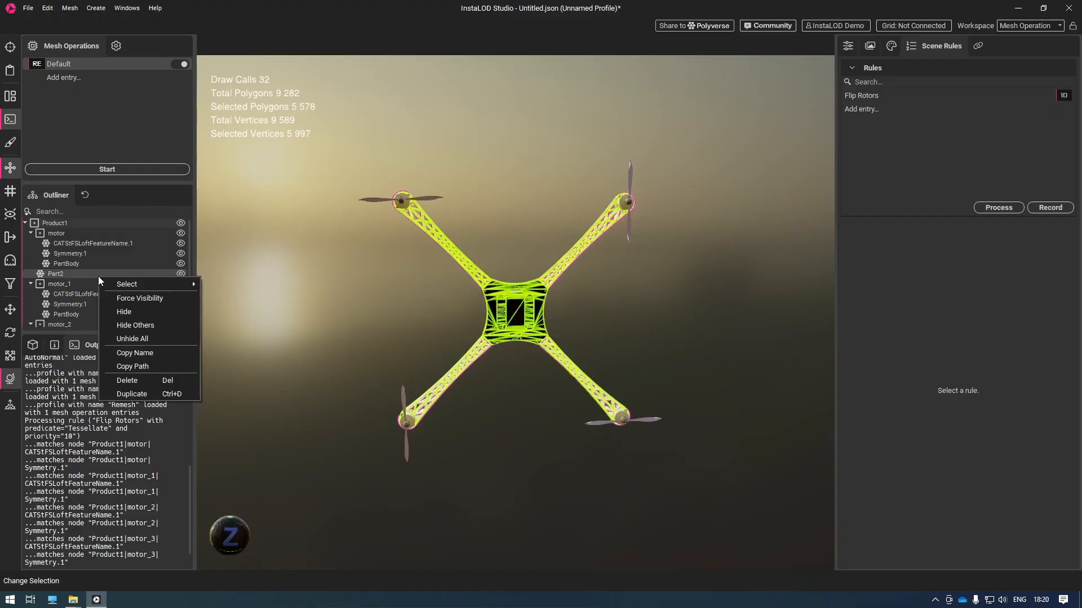
click(144, 350)
click(852, 110)
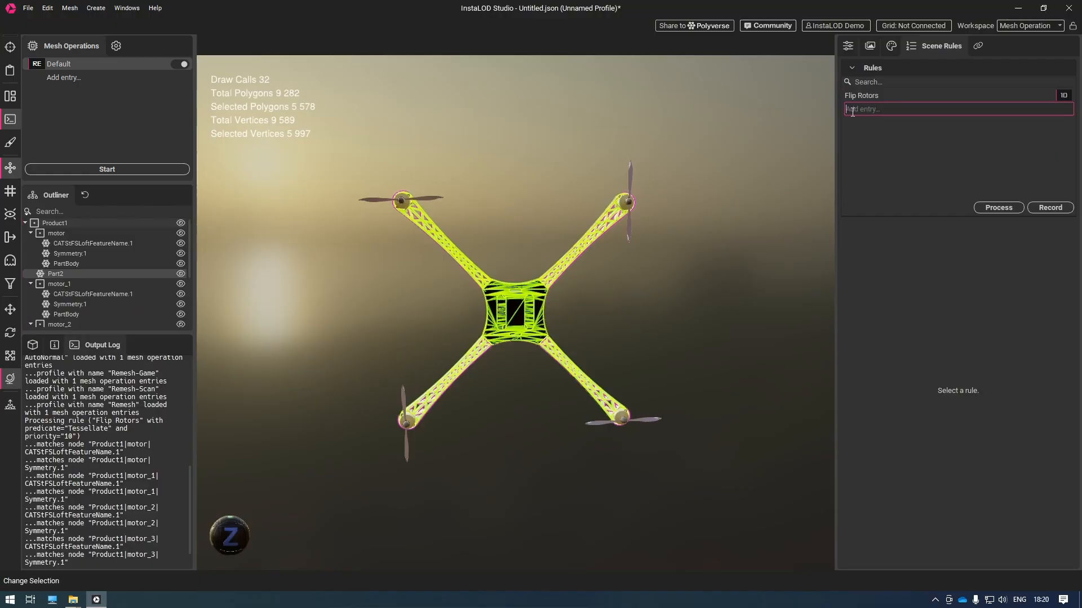
text(Group Body)
key(Return)
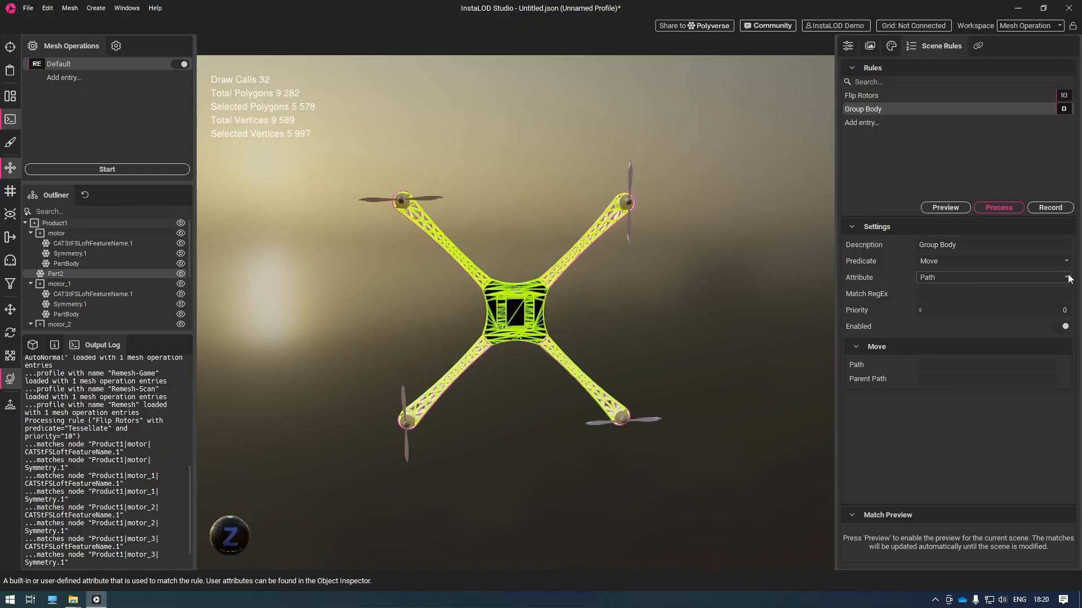
Step: Set the Group Body rule to match the Name Part2 at priority 8 and move matches to the path BodyParts|Part
click(1003, 277)
click(1006, 308)
click(969, 294)
text(Part2)
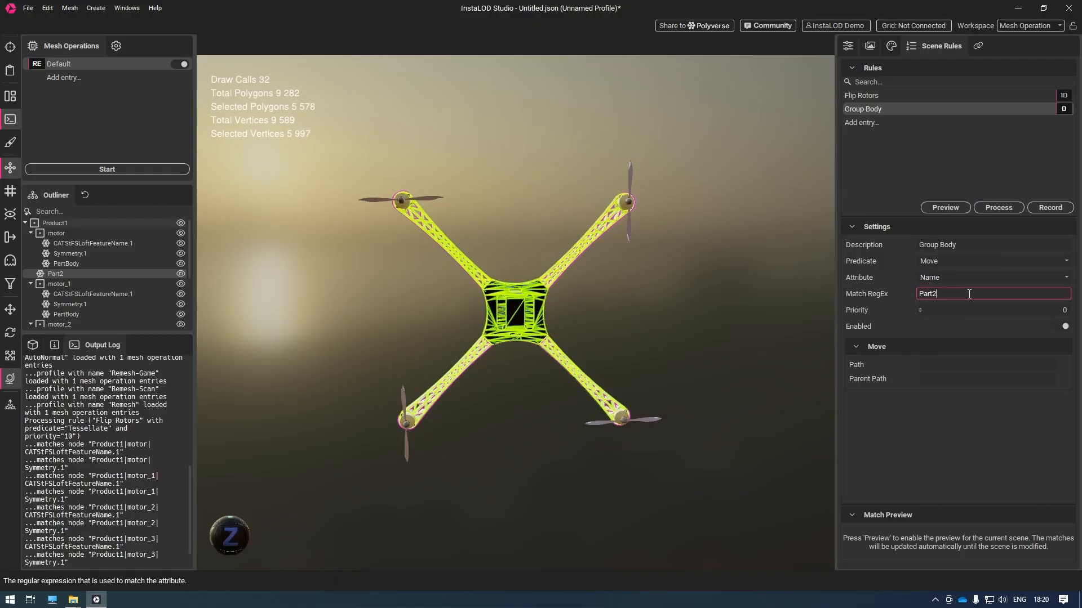
click(1062, 311)
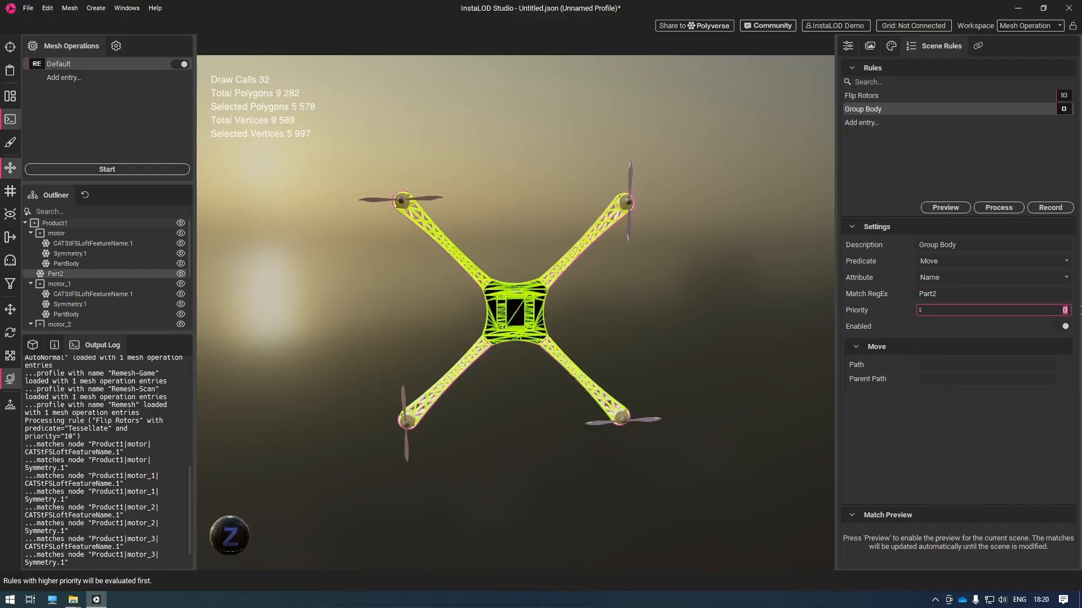
text(8)
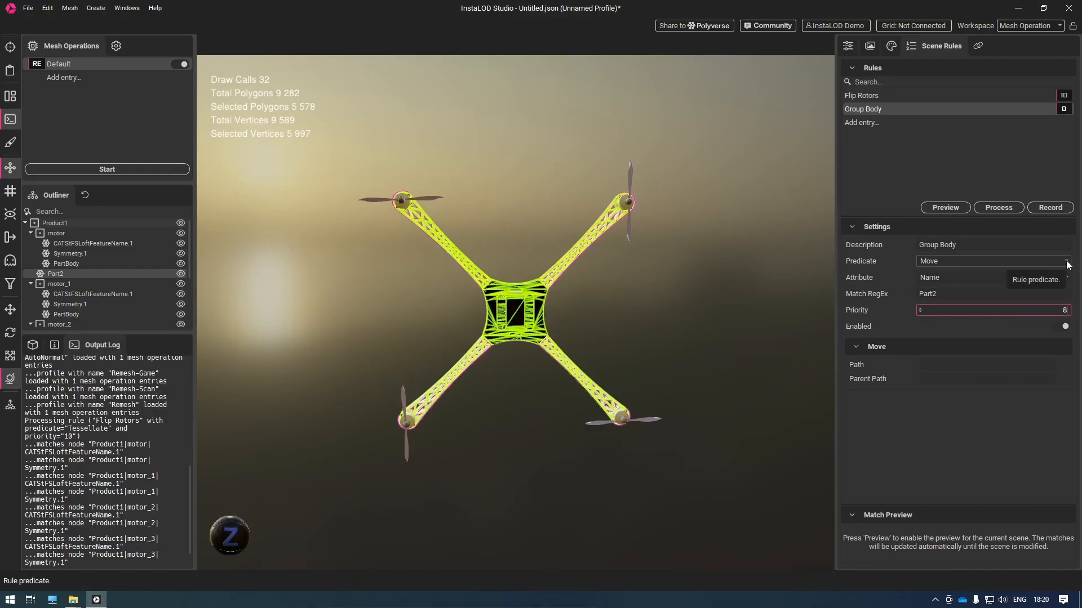
click(940, 361)
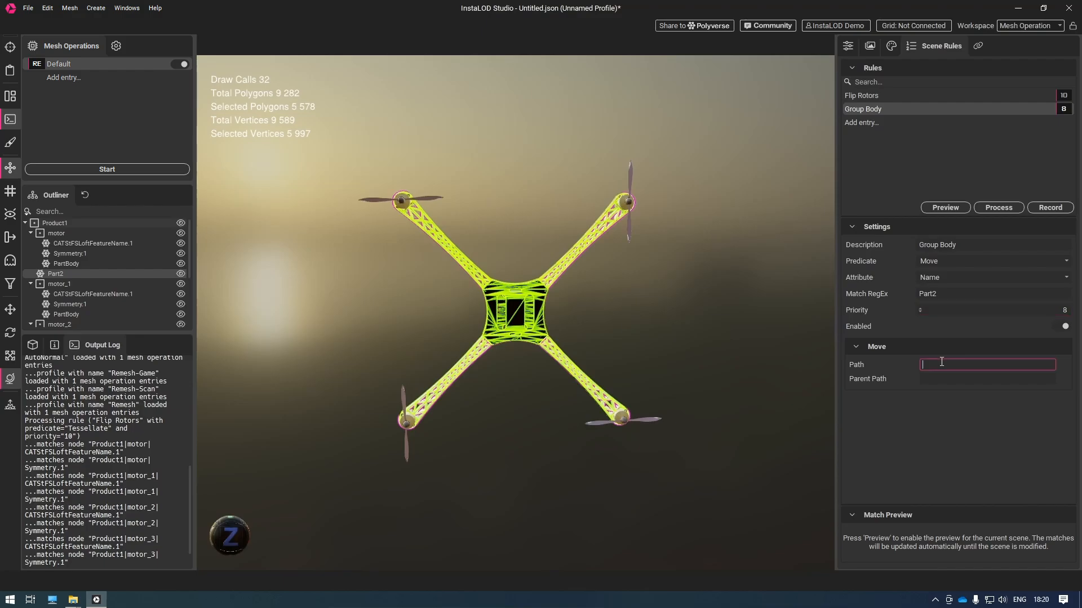
text(BodyParts|Part)
Step: Copy the name of motor_3's PartBody mesh and extend the Group Body rule's RegEx to Part2|PartBody
click(417, 213)
click(403, 205)
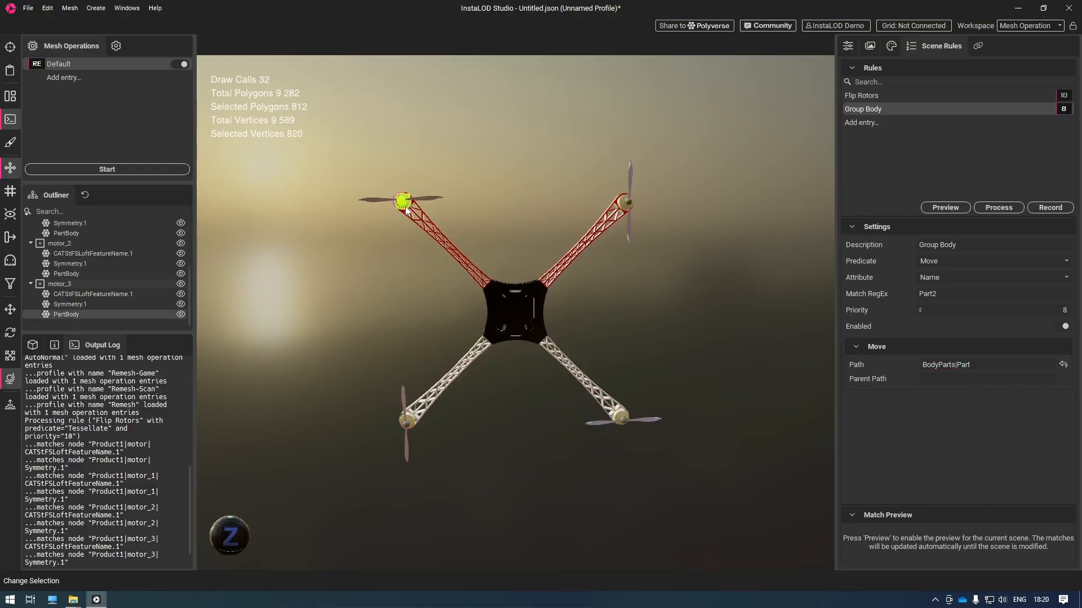
right_click(93, 314)
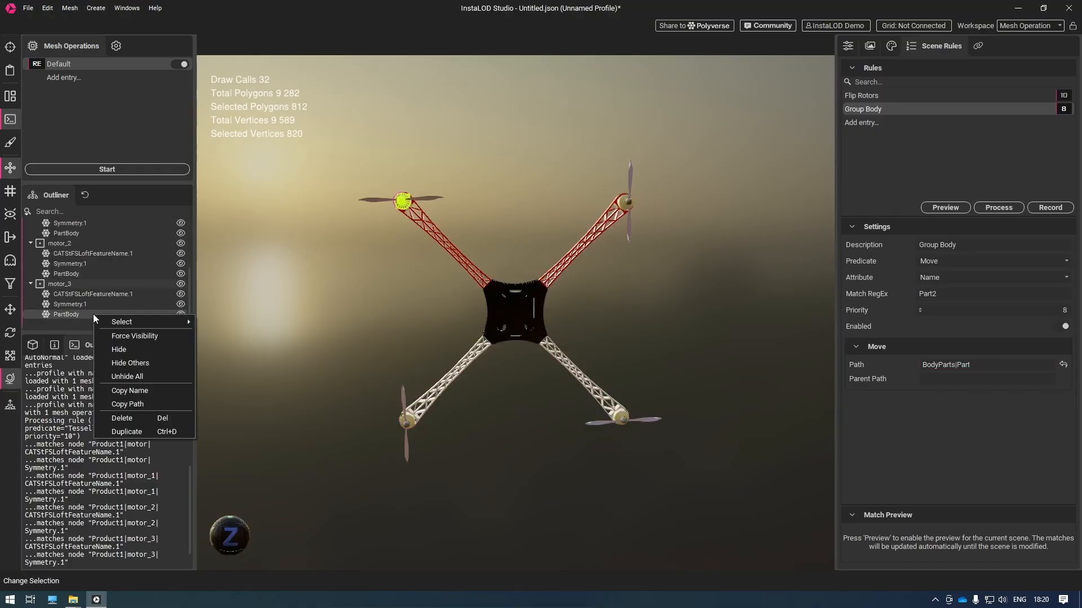
click(122, 393)
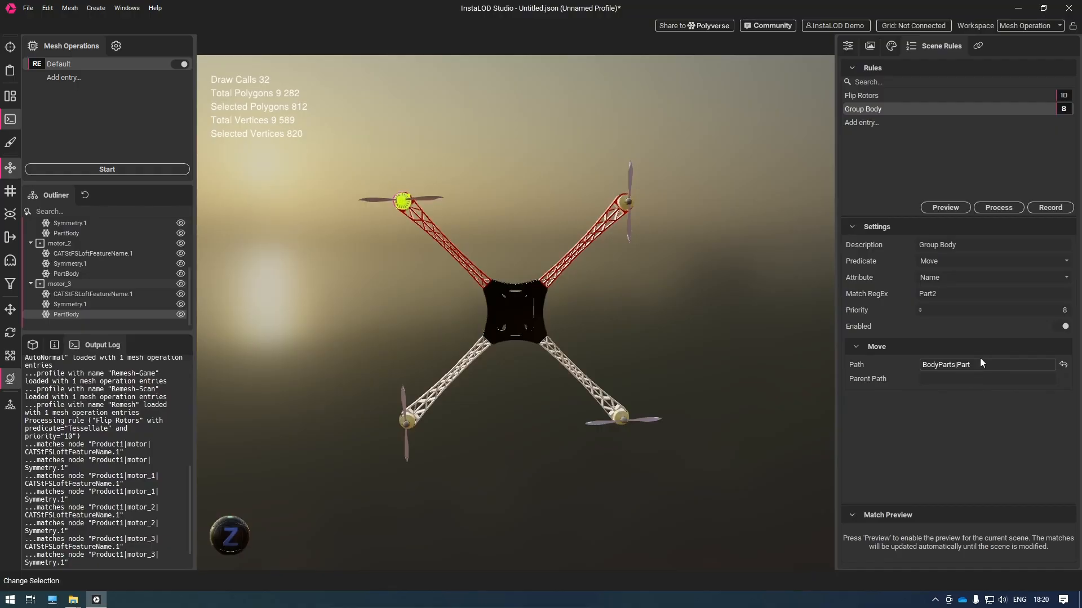
click(975, 295)
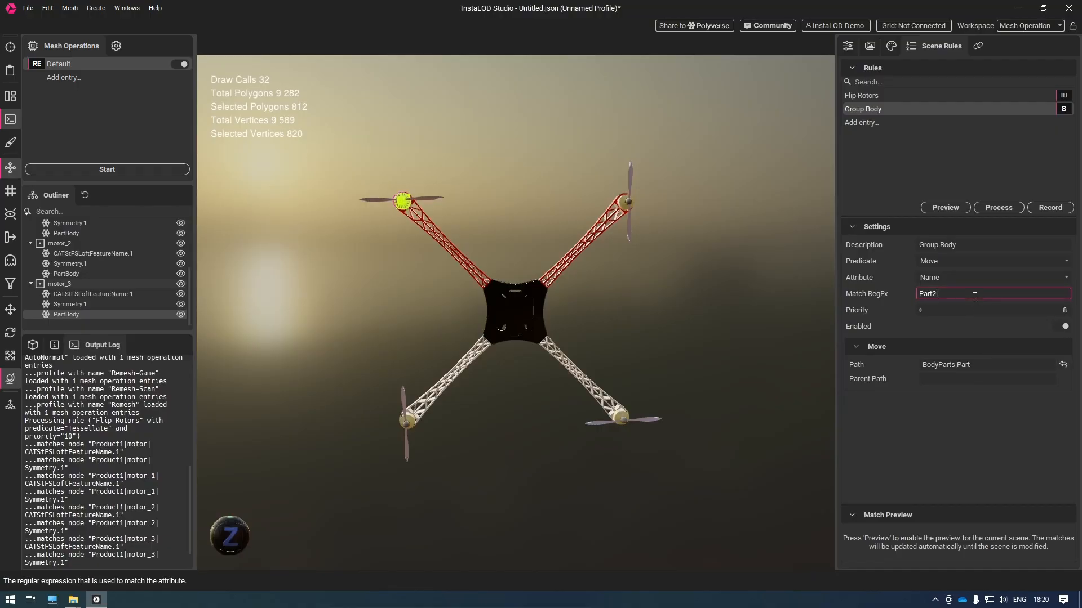
text(|)
key(ctrl+v)
Step: Process the scene rules and check Part_1, Part_2 and Part_3 inside the BodyParts group
drag(970, 365, 957, 369)
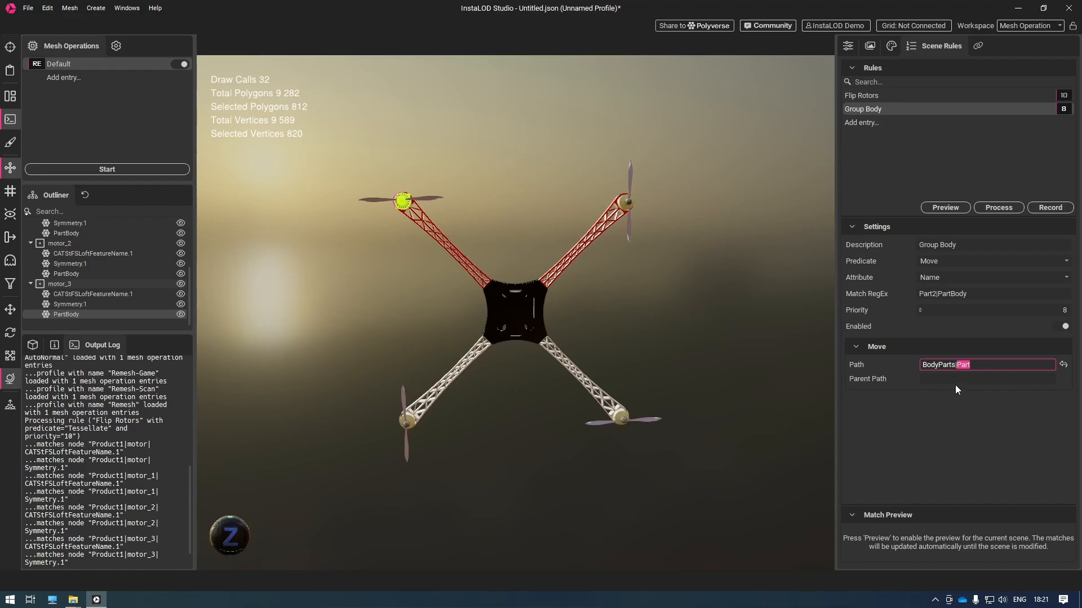
click(1013, 208)
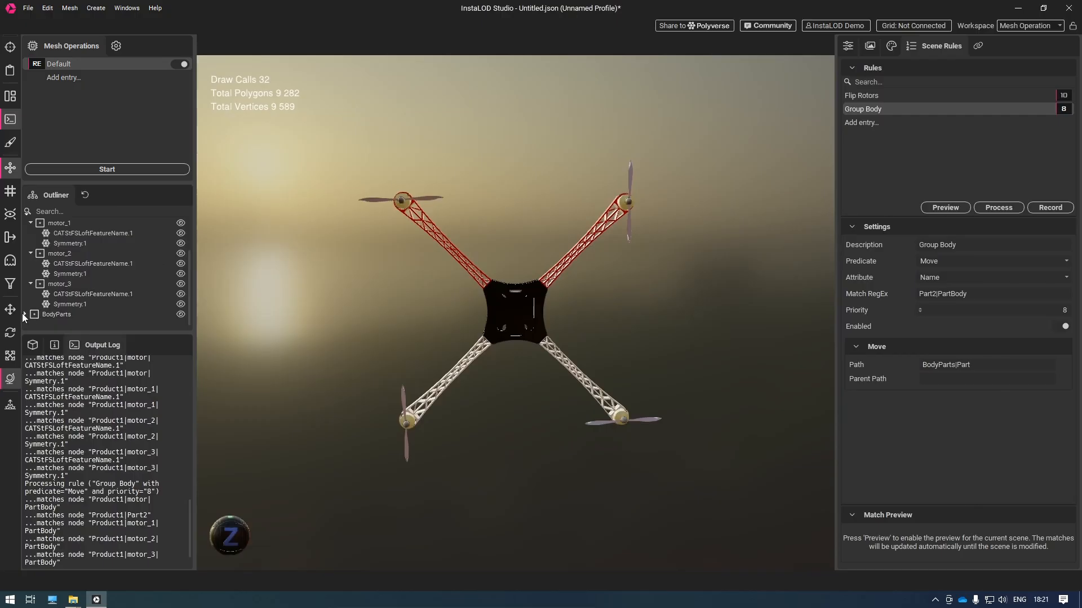
click(26, 314)
scroll(45, 293, down, 2)
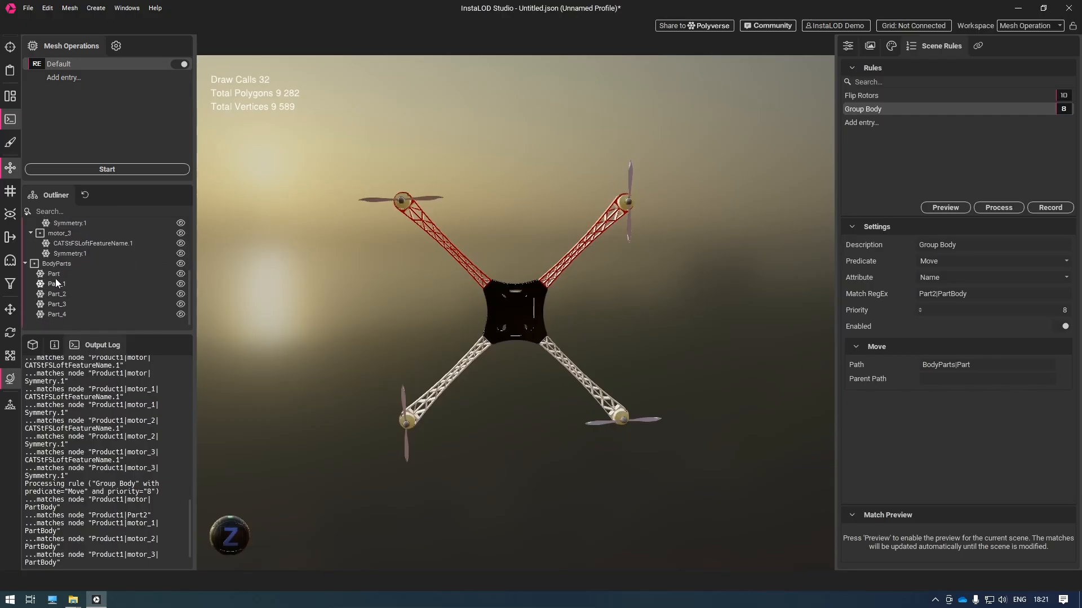
click(55, 282)
click(63, 294)
click(63, 304)
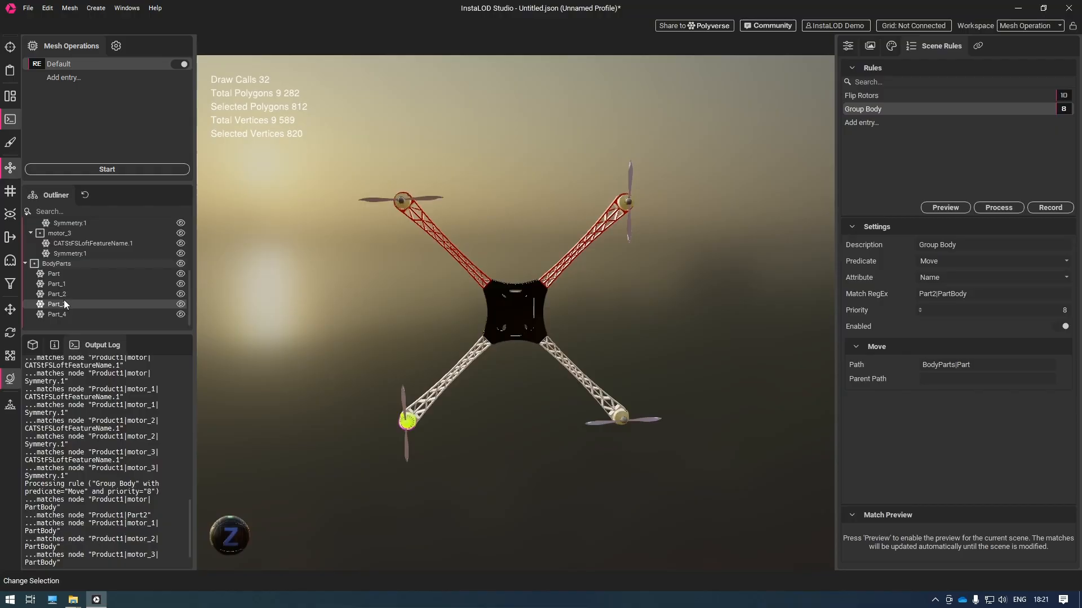
Step: Select the Product1 node with the remaining rotor meshes and add a new scene rule named Combine Rotors
scroll(63, 299, up, 3)
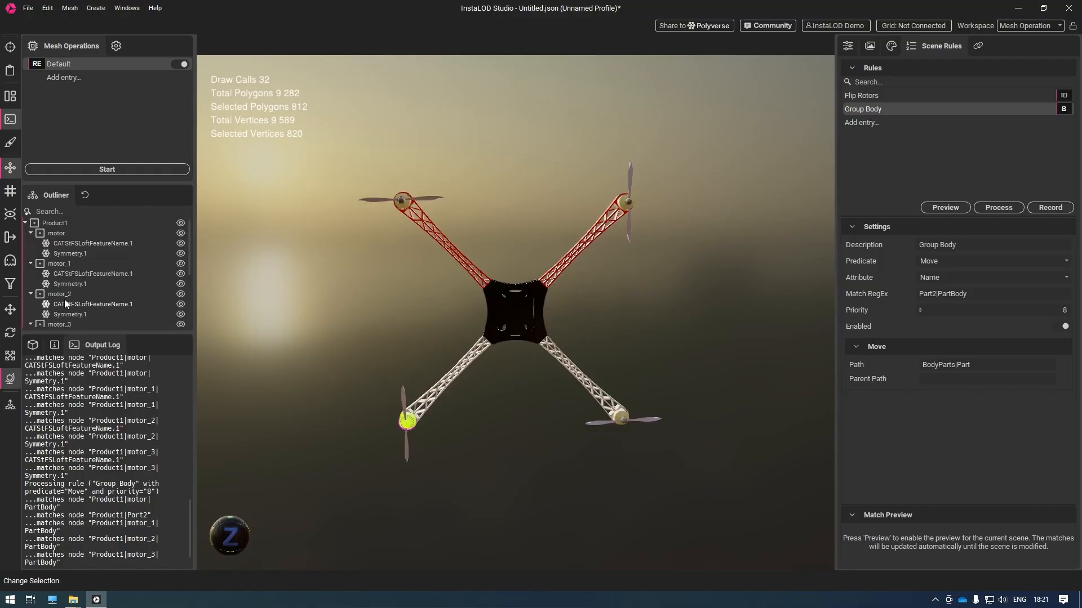
click(424, 200)
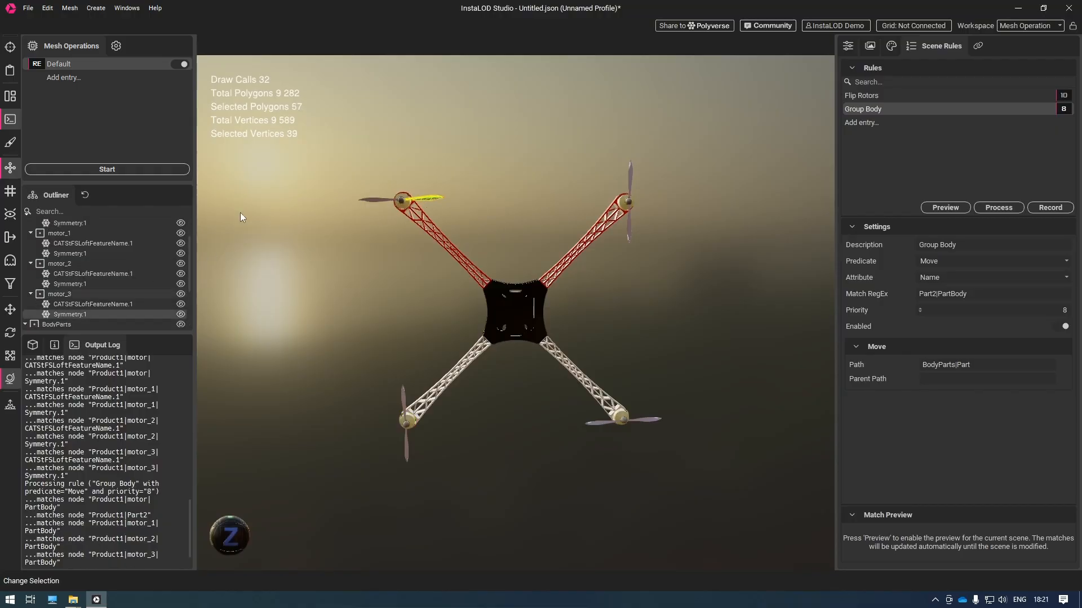
scroll(67, 259, up, 1)
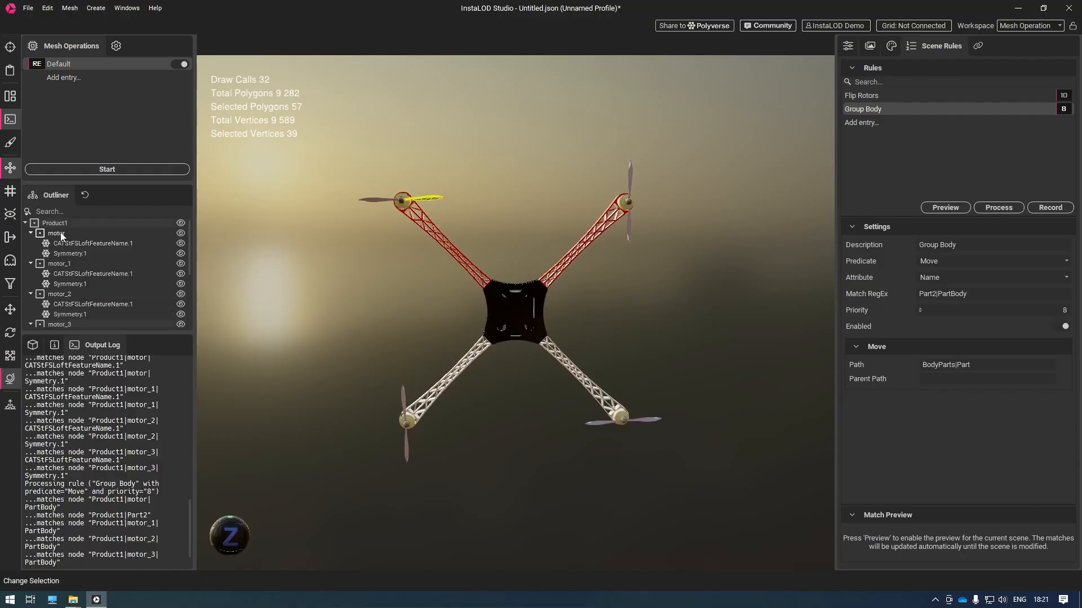
click(57, 224)
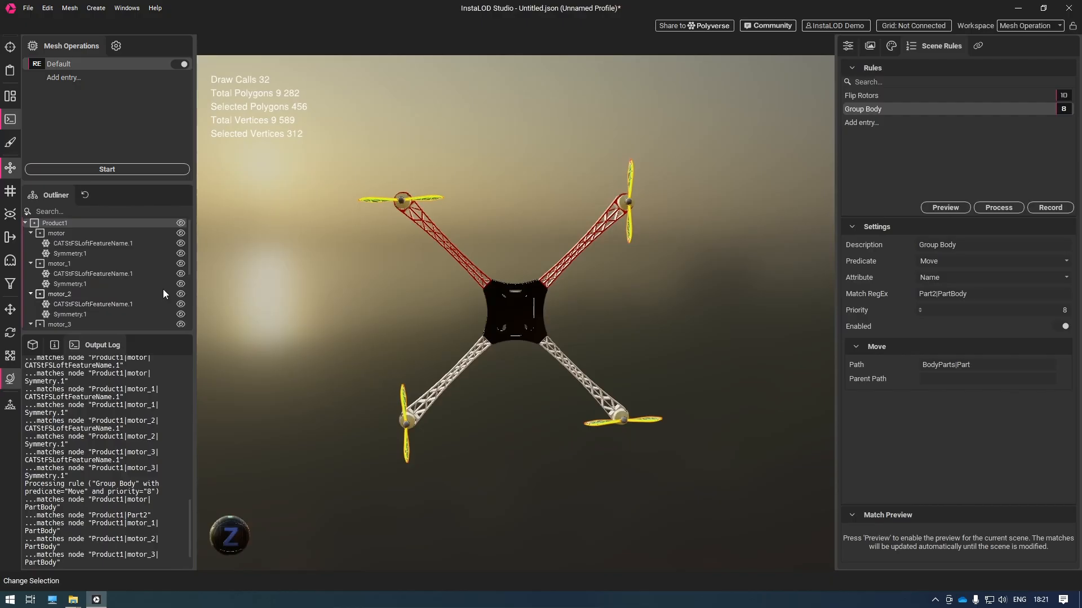
click(862, 122)
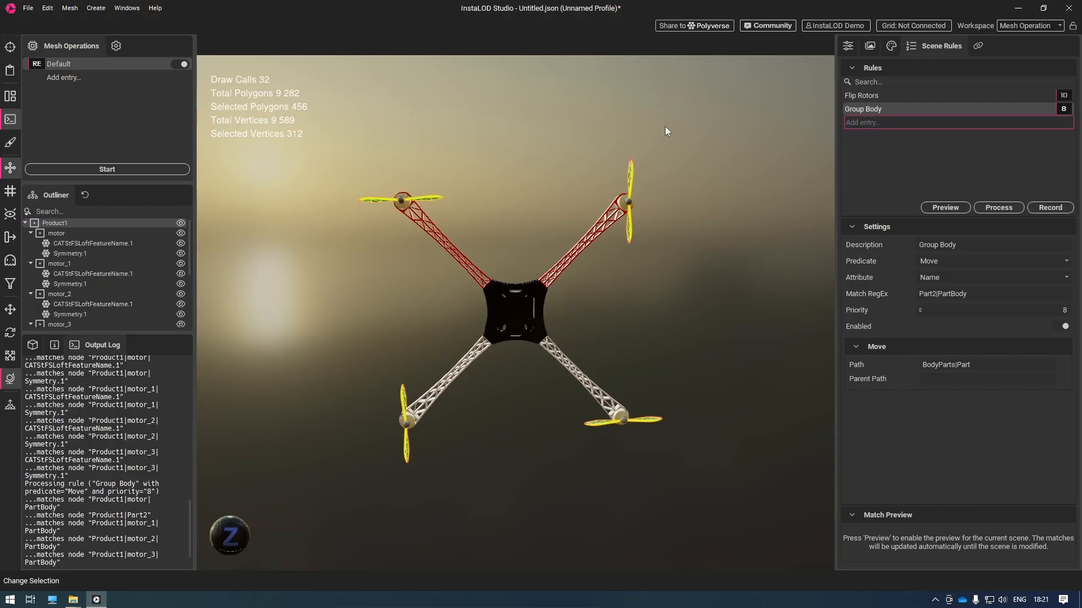
text(Combine Rotors)
key(Return)
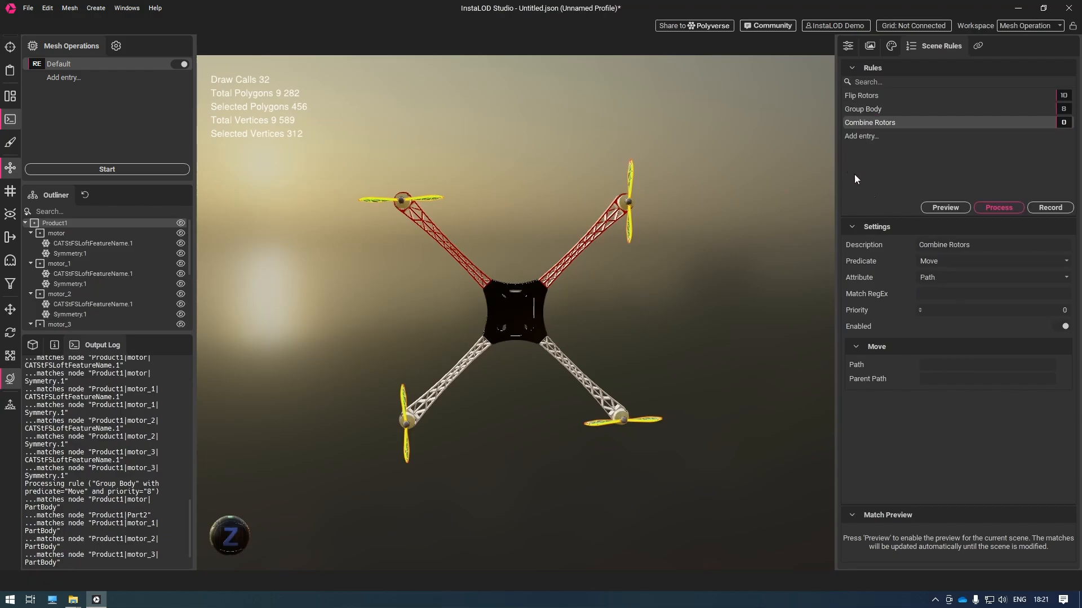
Step: Set the Combine Rotors rule to match the Name Product1, copied from the root node, at priority 7
click(1066, 280)
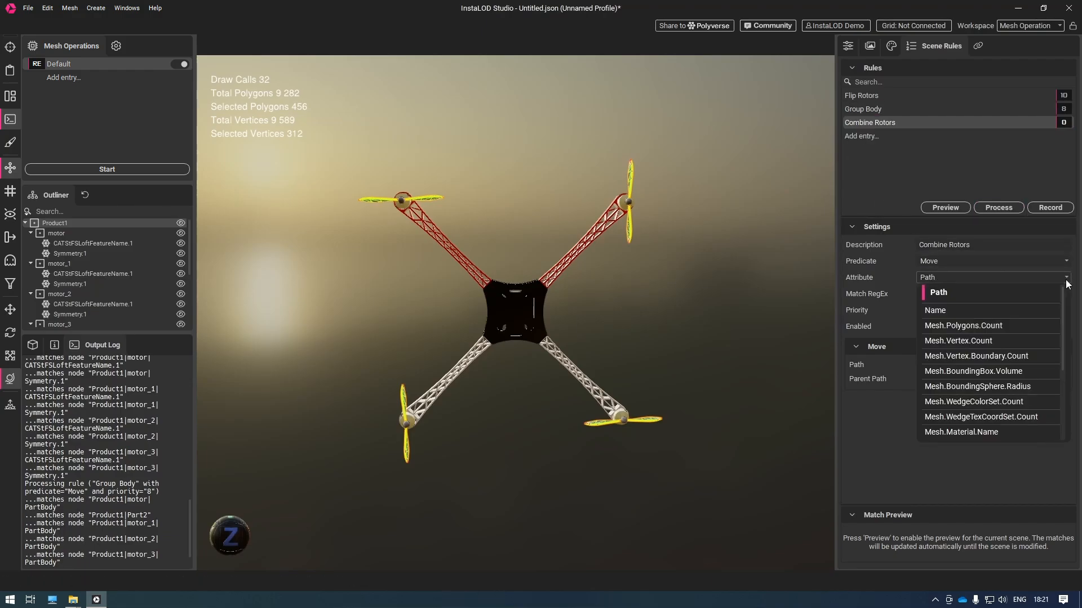
click(1019, 307)
right_click(73, 223)
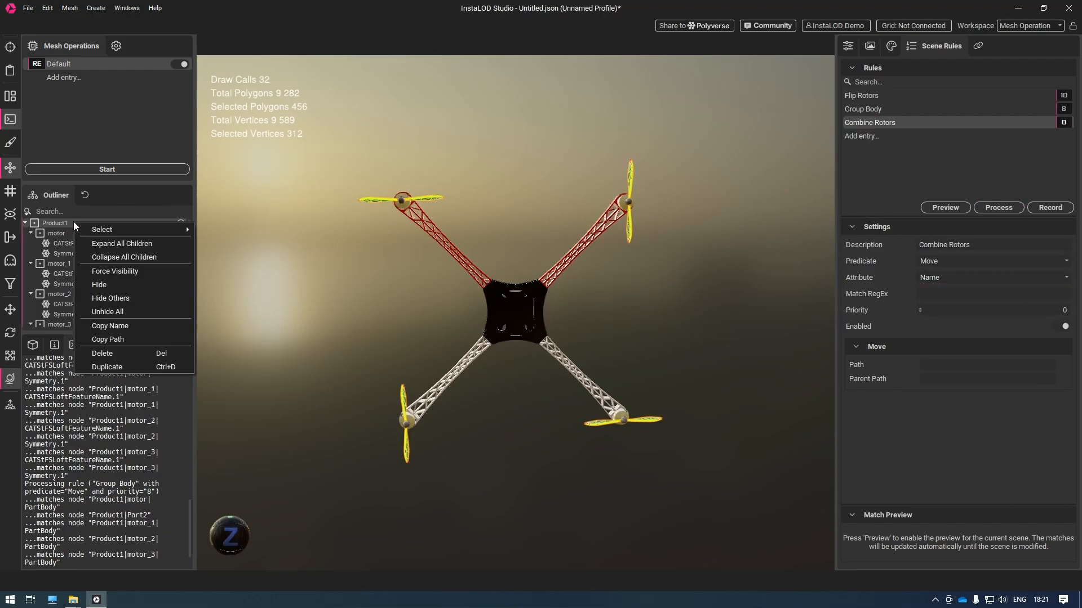
click(107, 326)
click(952, 292)
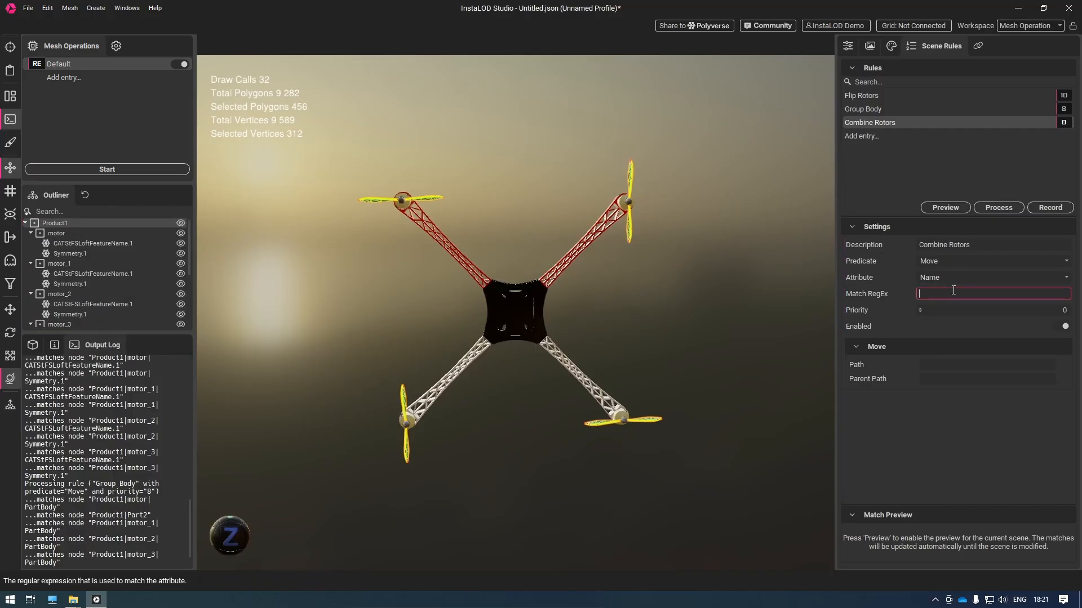
key(ctrl+v)
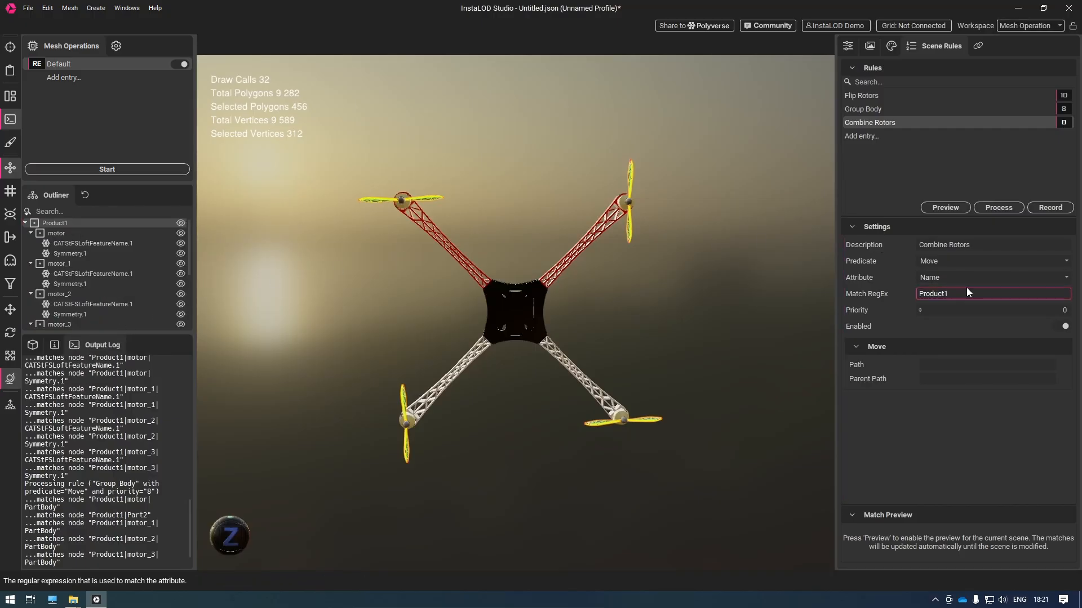
click(1050, 309)
text(7)
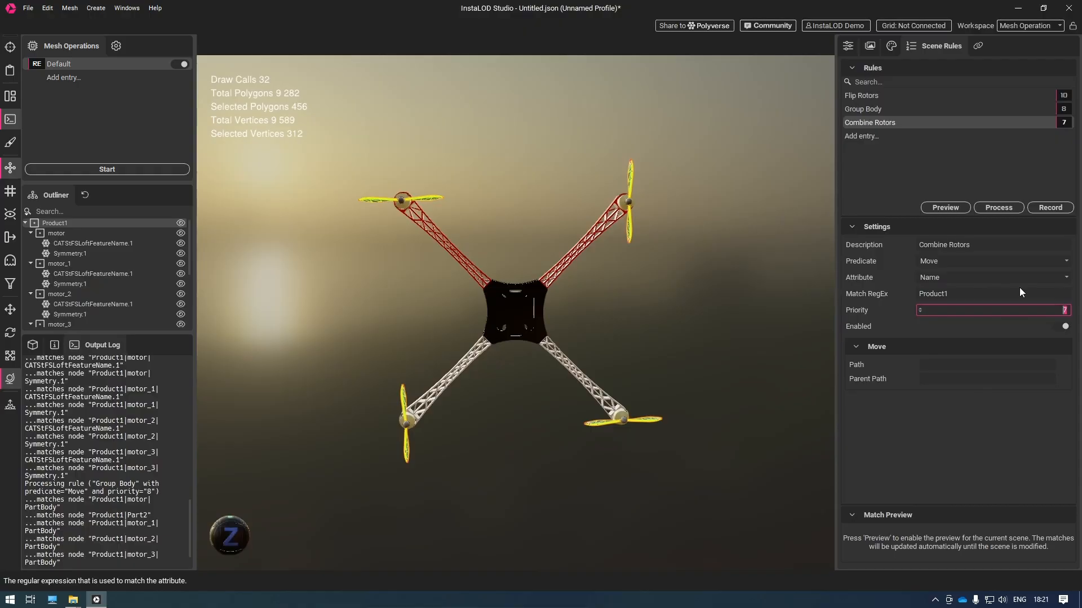
Step: Change the Combine Rotors rule's predicate to CombineMeshes with the path Final|Rotors
click(1063, 263)
scroll(977, 286, up, 2)
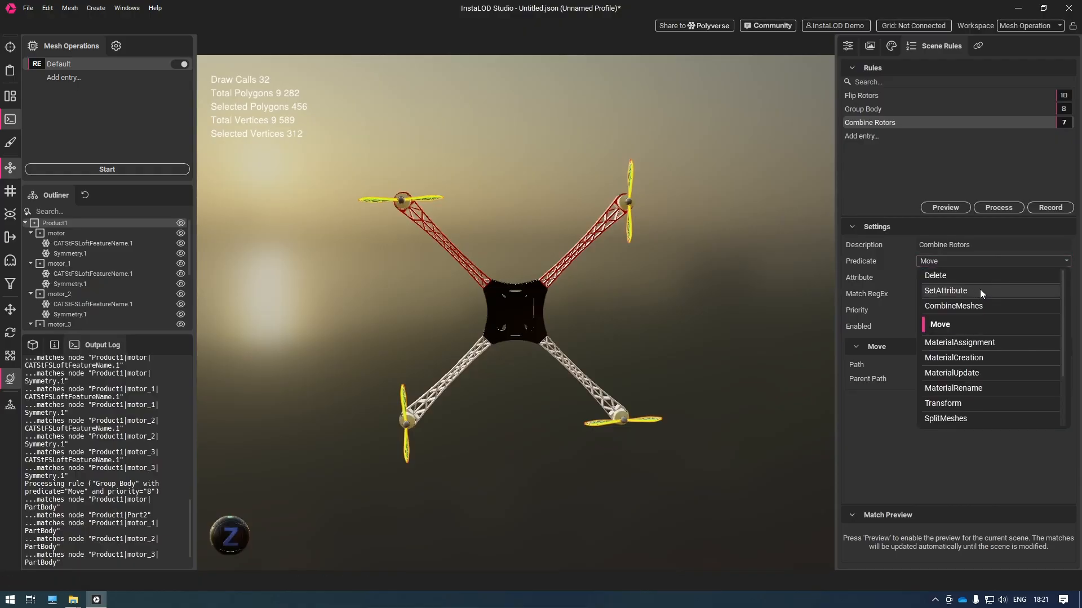
click(982, 306)
click(942, 364)
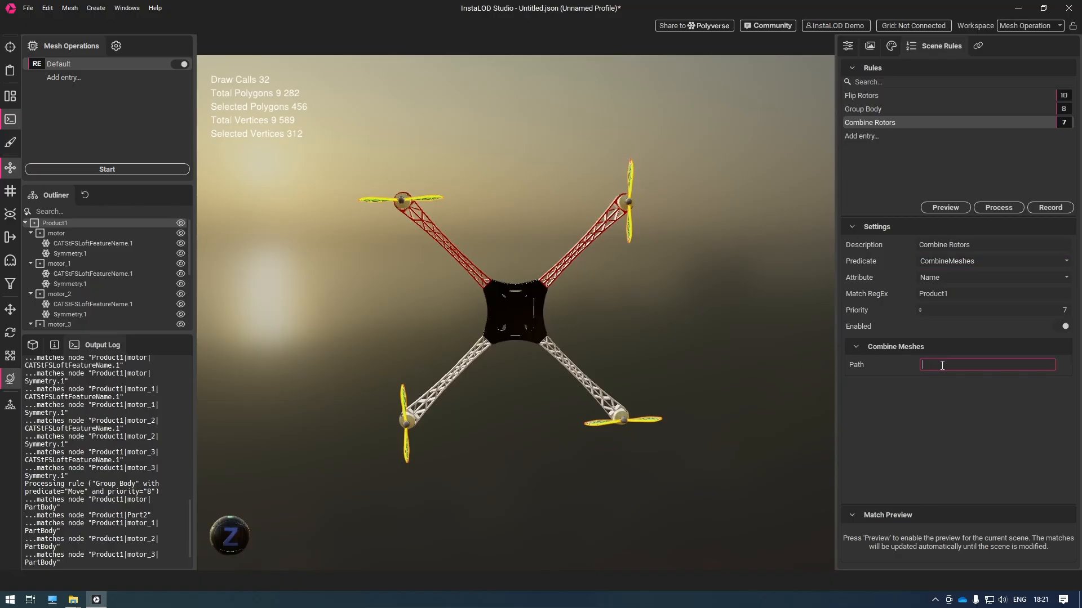
text(Final)
text(_)
text(Rotors)
Step: Process the scene rules and check the meshes inside the BodyParts and Final groups
click(1003, 213)
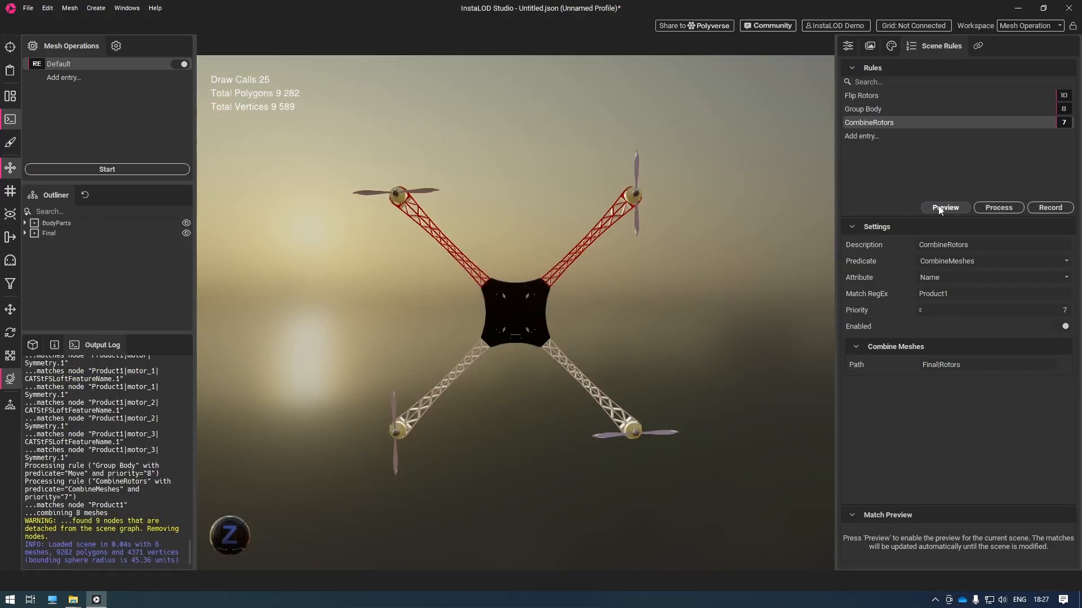
click(25, 223)
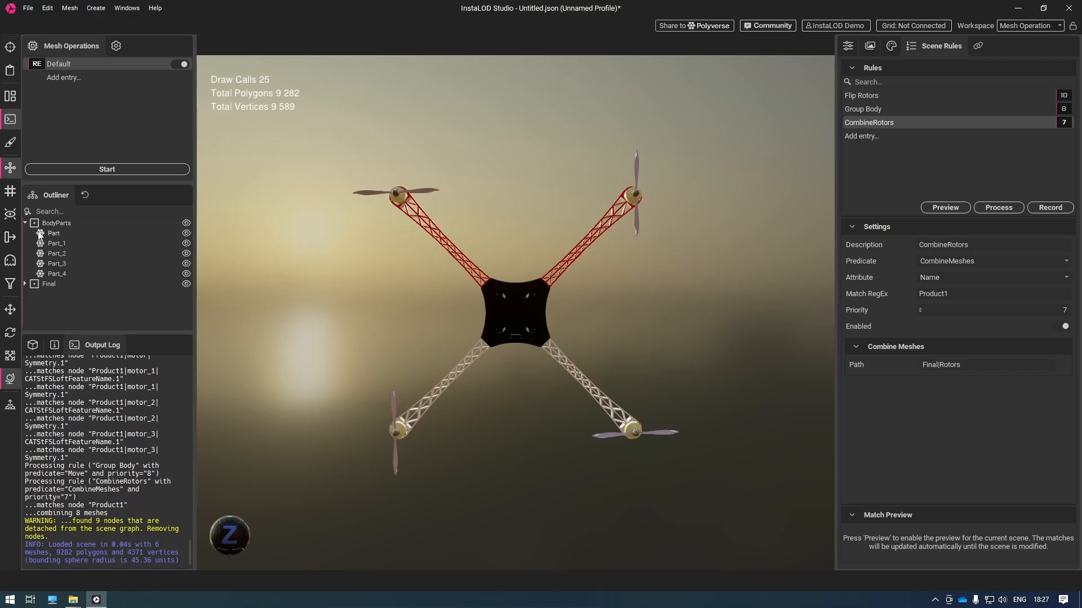
click(50, 243)
click(50, 253)
click(52, 264)
click(51, 273)
click(25, 284)
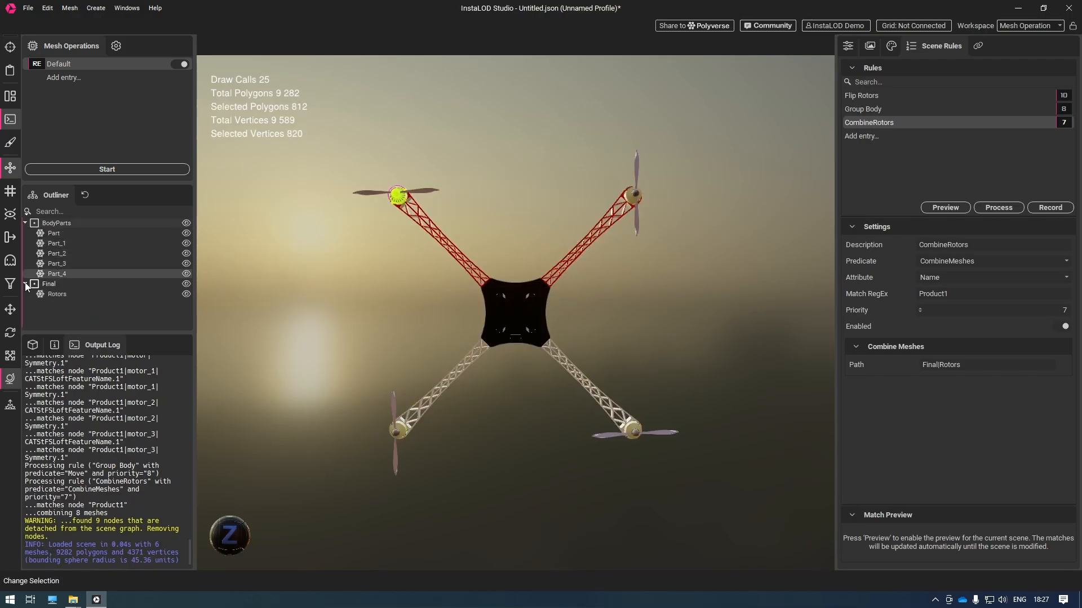
click(54, 296)
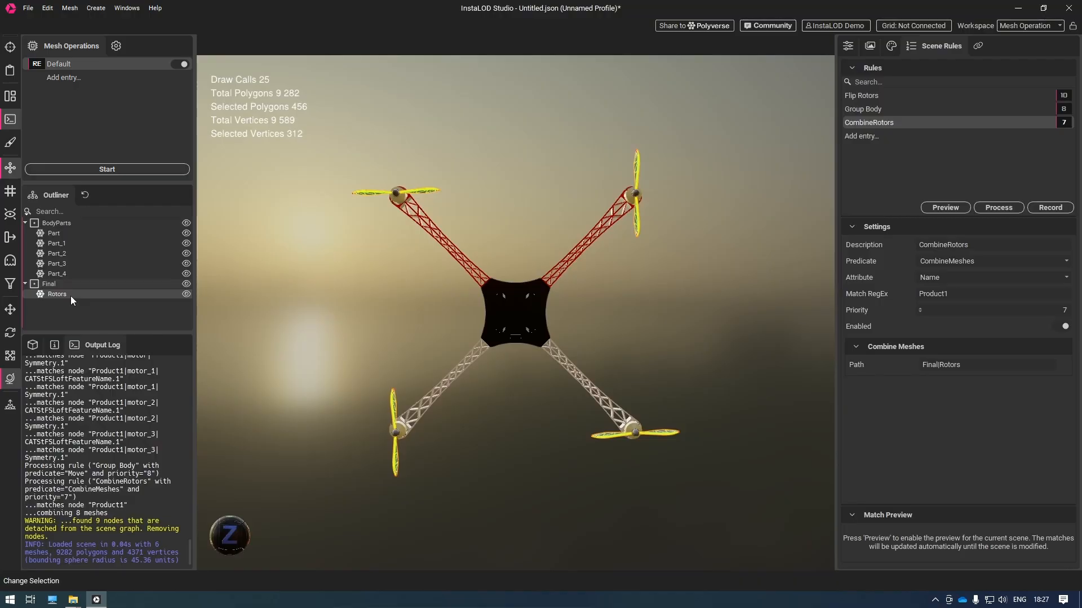
click(55, 234)
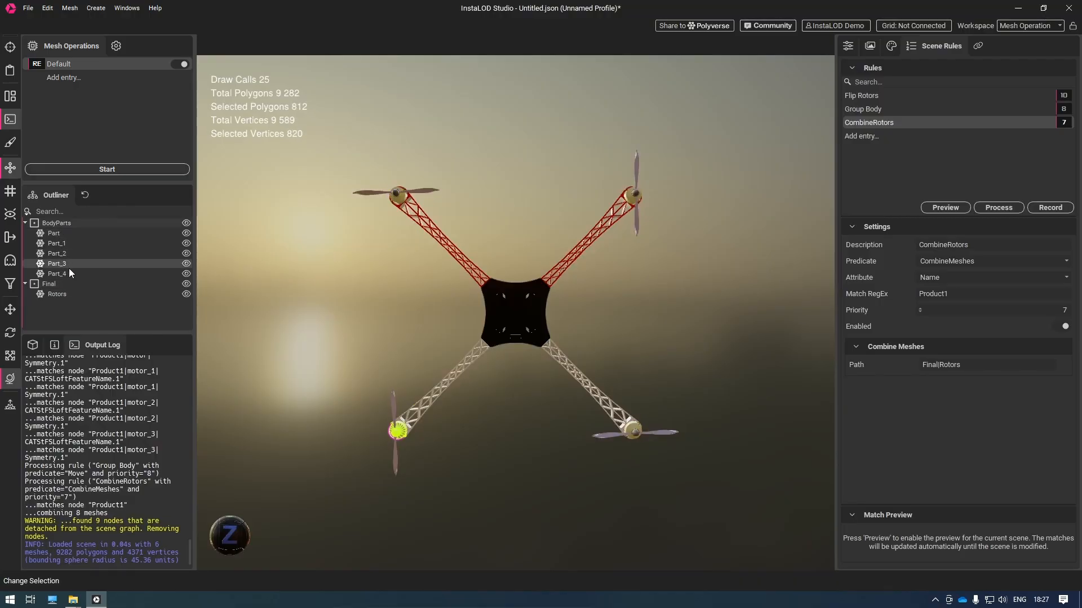
click(45, 285)
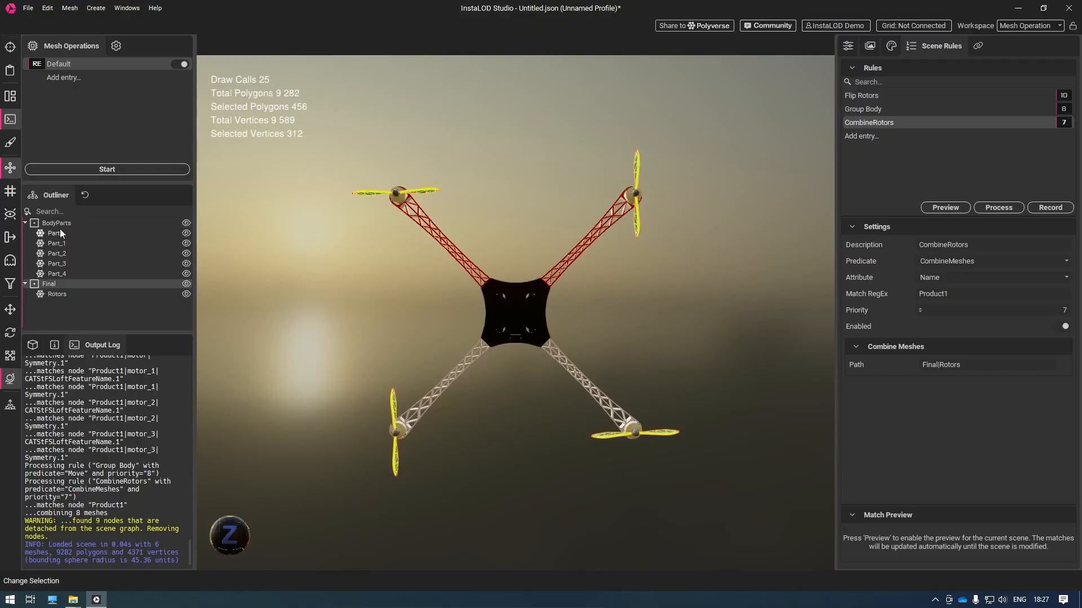
Step: Duplicate the CombineRotors rule and rename the copy Combine Body
click(866, 137)
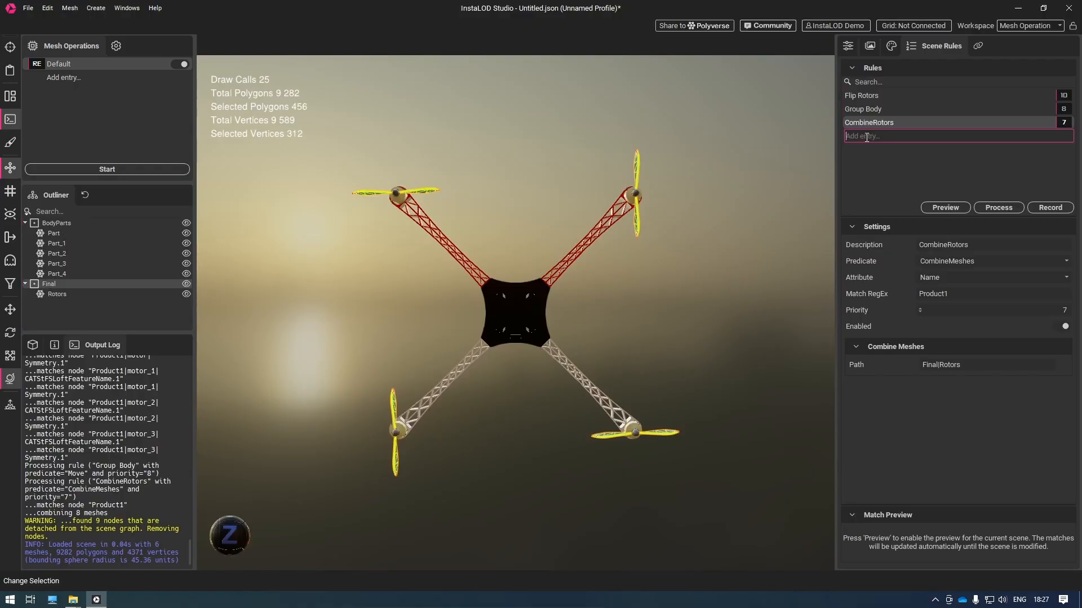
right_click(892, 129)
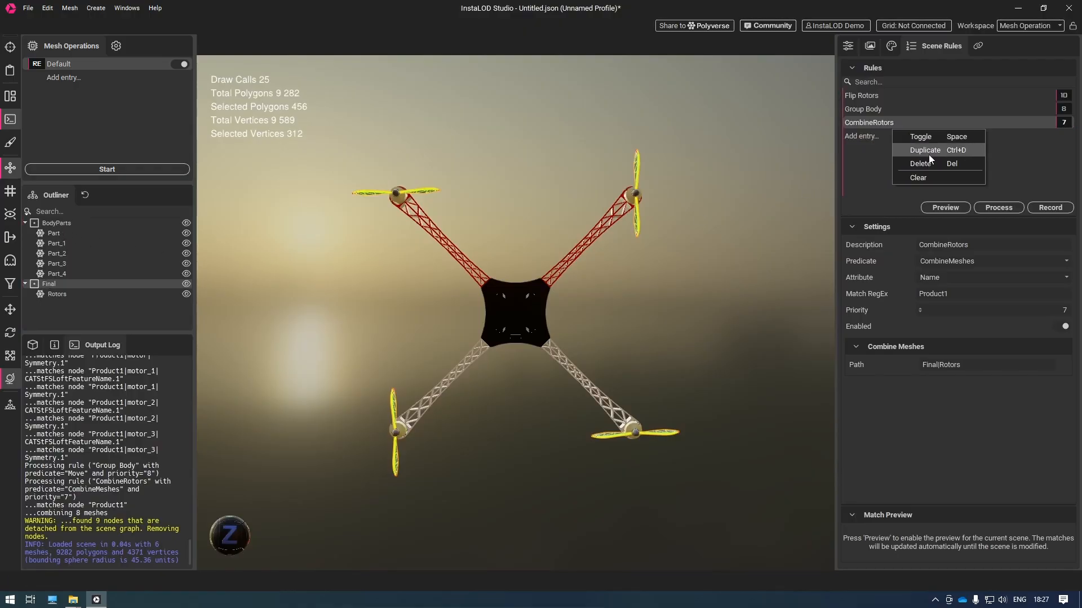
click(927, 153)
click(877, 138)
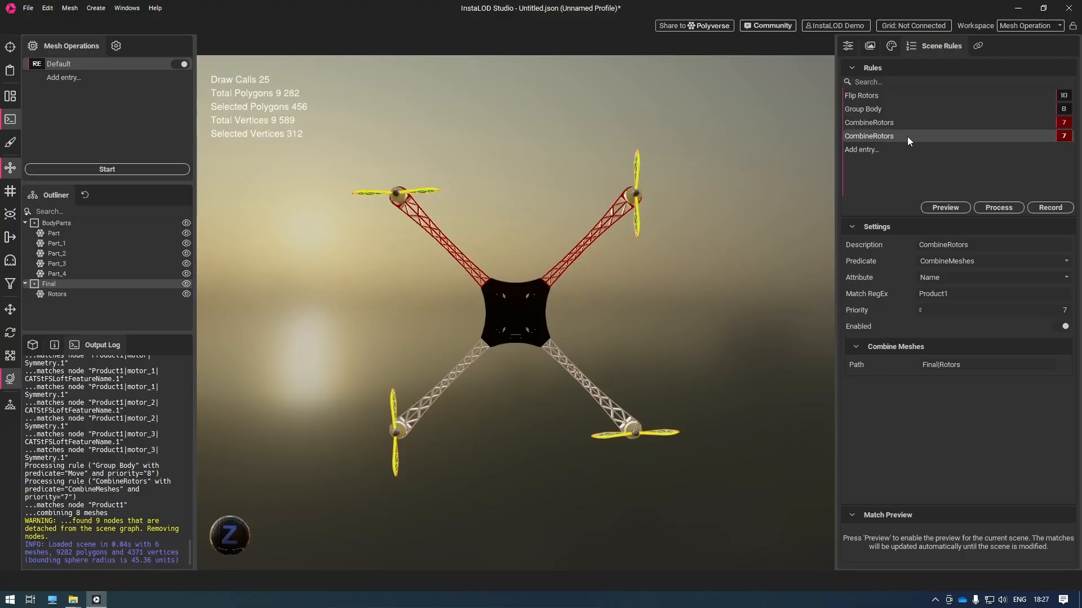
double_click(871, 138)
click(873, 138)
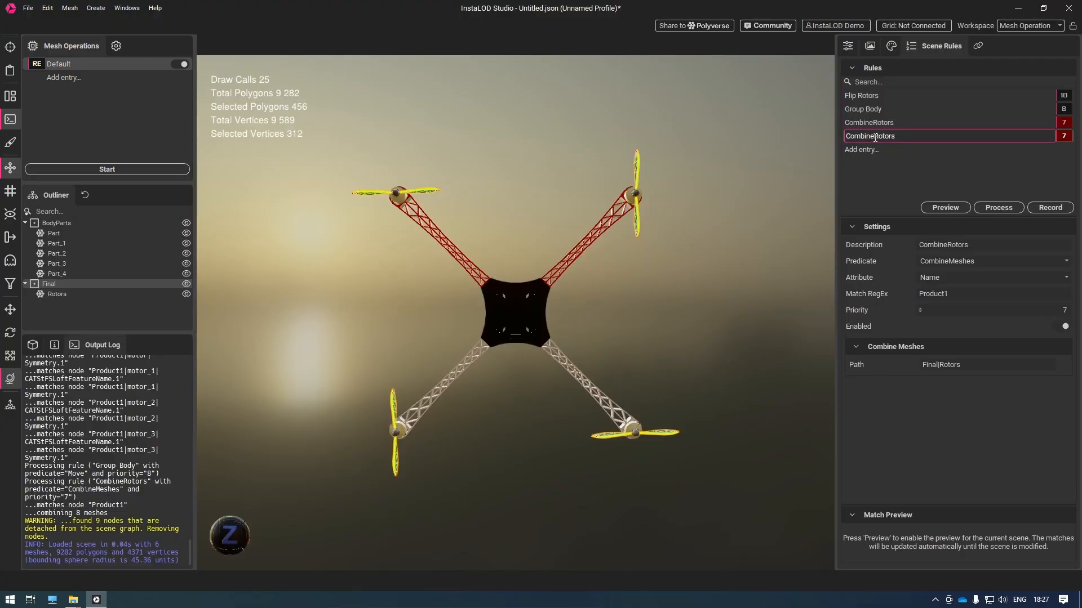
drag(873, 137, 934, 141)
key(BackSpace)
text(Body)
key(Return)
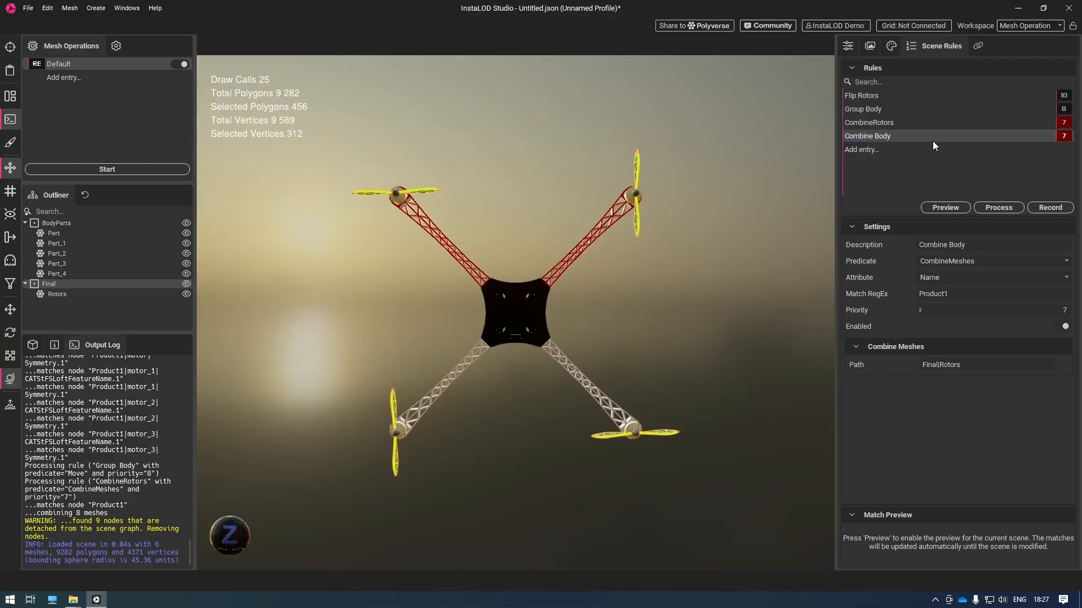
Step: Set the Combine Body rule to match BodyParts at priority 6 and output to the path Final|BodyParts
double_click(953, 293)
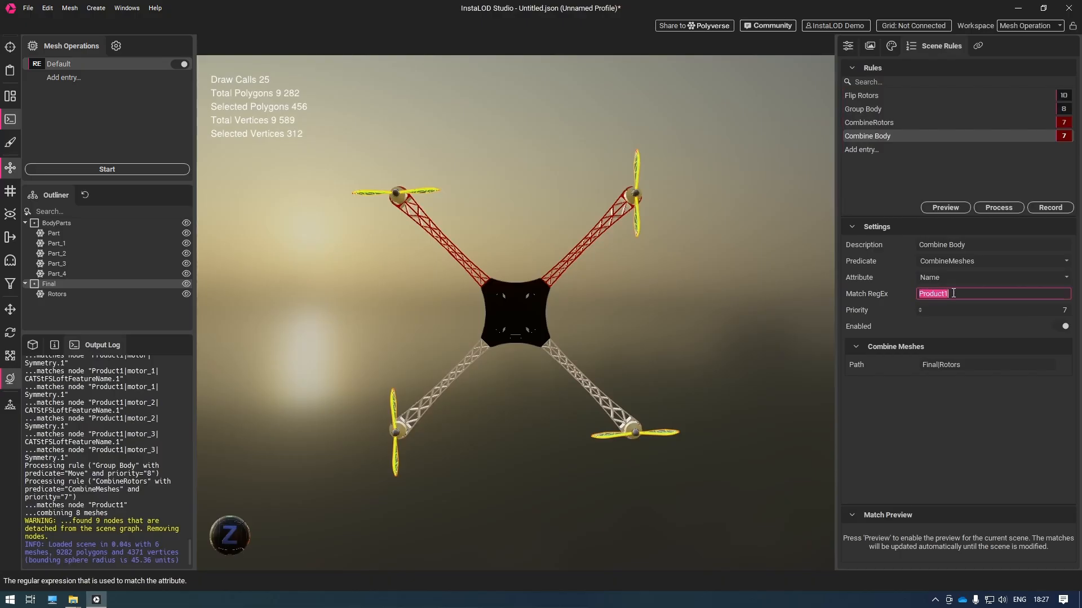
text(BodyParts)
double_click(1022, 311)
text(6)
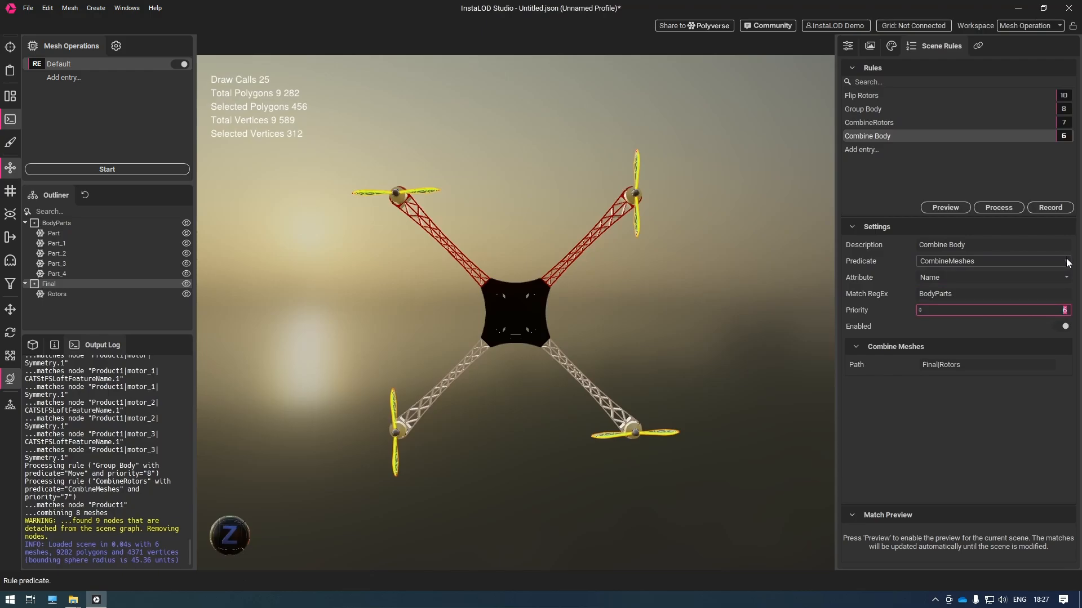
click(948, 366)
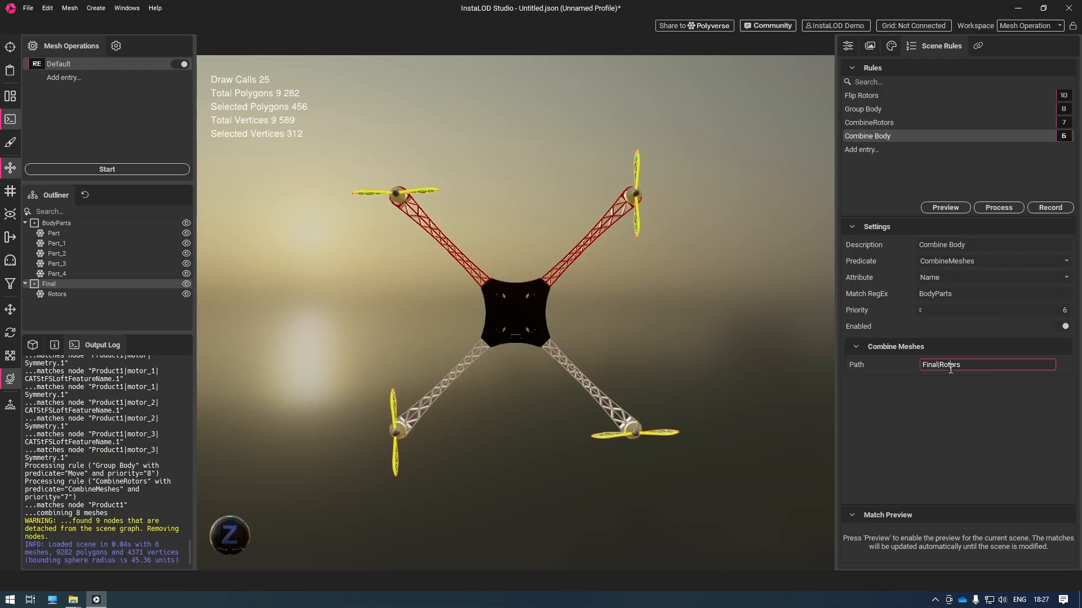
drag(939, 366, 972, 365)
text(BodyParts)
Step: Process the scene rules and check the combined Rotors and BodyParts meshes under Final
click(998, 208)
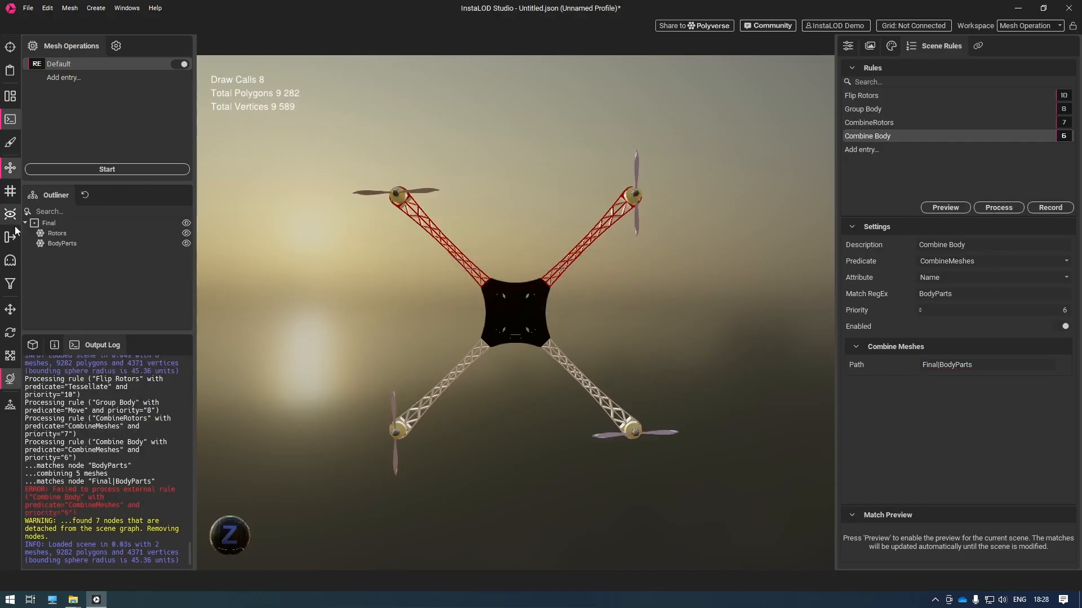
click(66, 232)
click(66, 244)
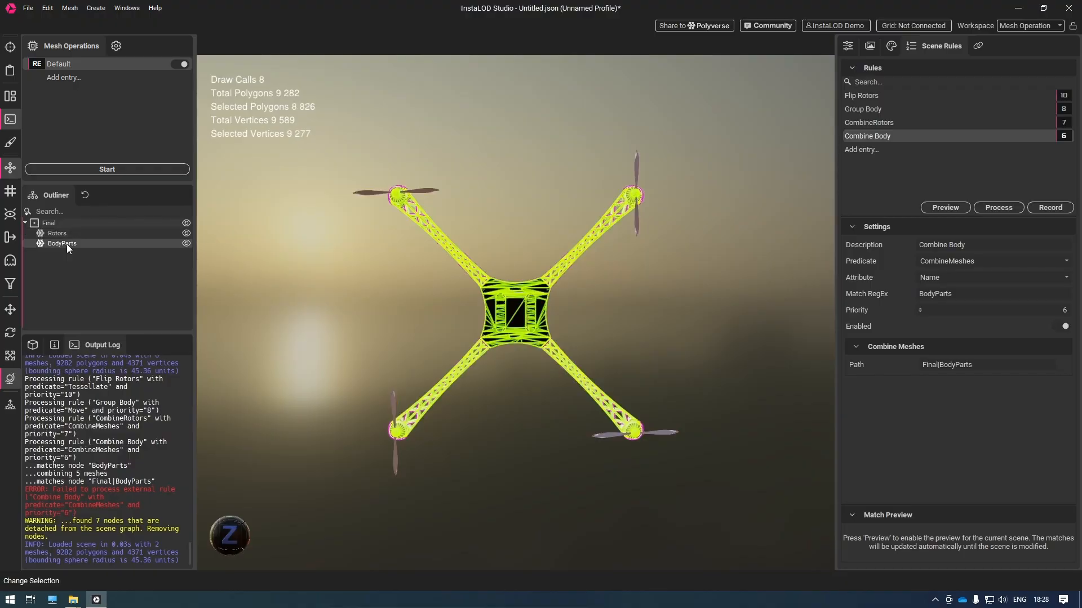
click(67, 232)
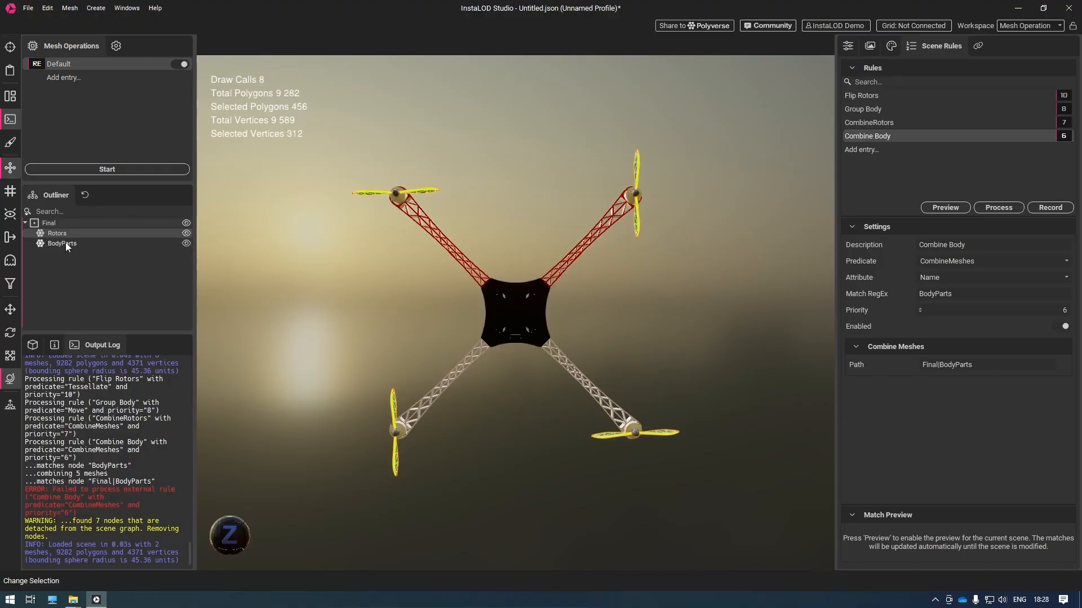
click(66, 242)
click(69, 267)
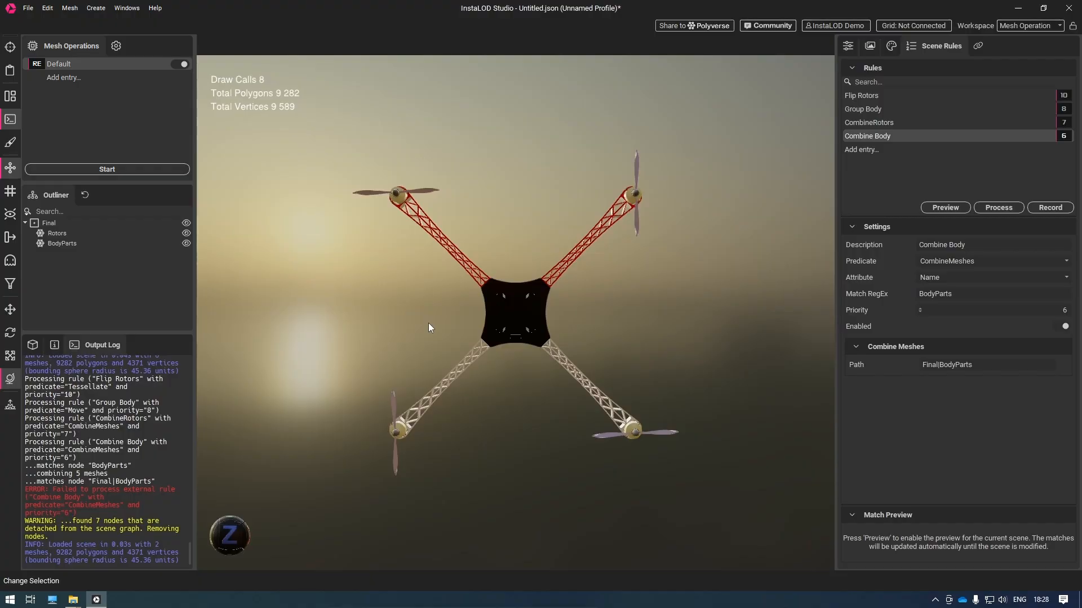
Step: Select the combined body mesh on the quadcopter model and add a new scene rule named Switch Material White
click(498, 324)
click(459, 295)
scroll(464, 241, up, 7)
drag(446, 289, 484, 298)
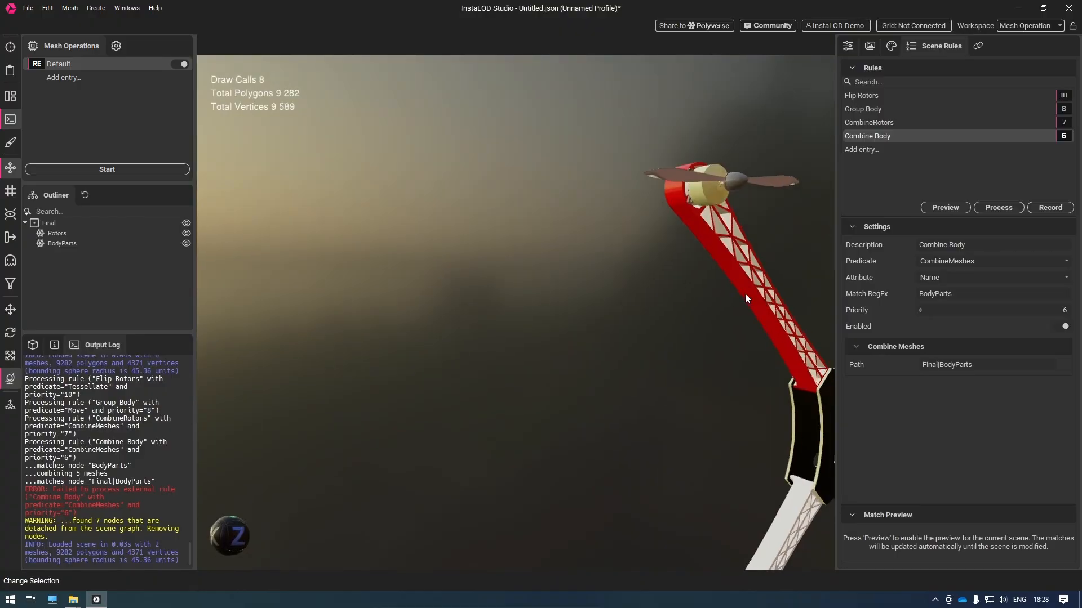
click(745, 295)
middle_drag(740, 299, 530, 285)
middle_drag(589, 408, 554, 348)
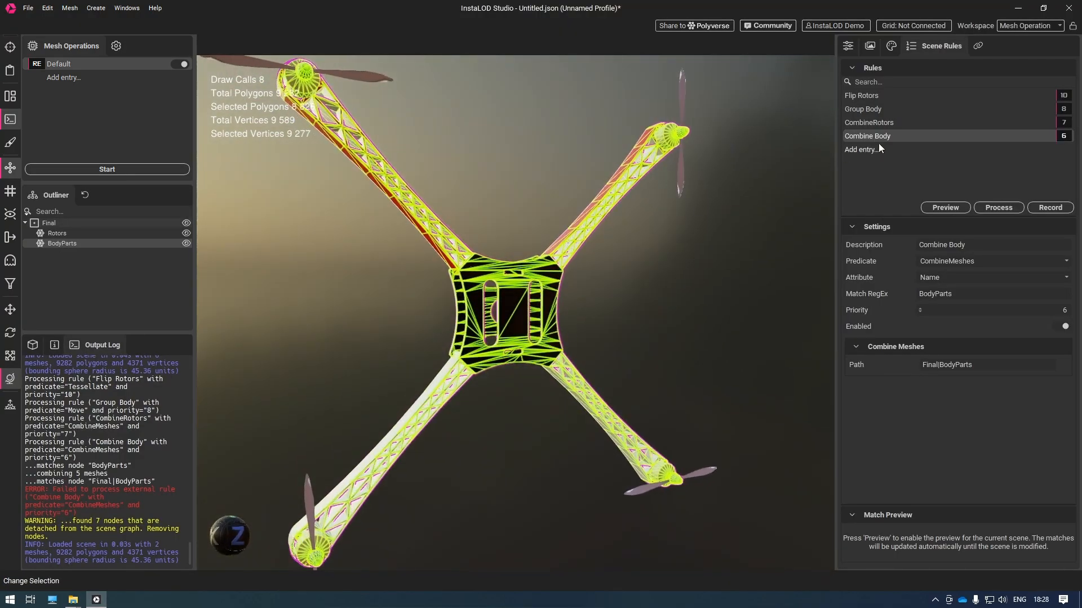
click(878, 149)
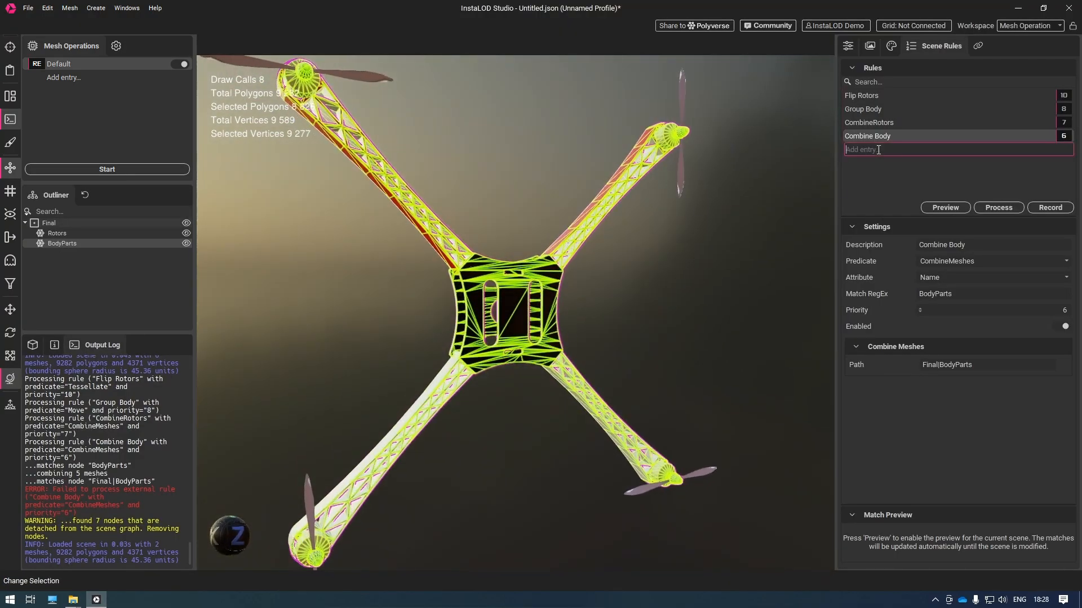
text(Switch Material White)
key(Return)
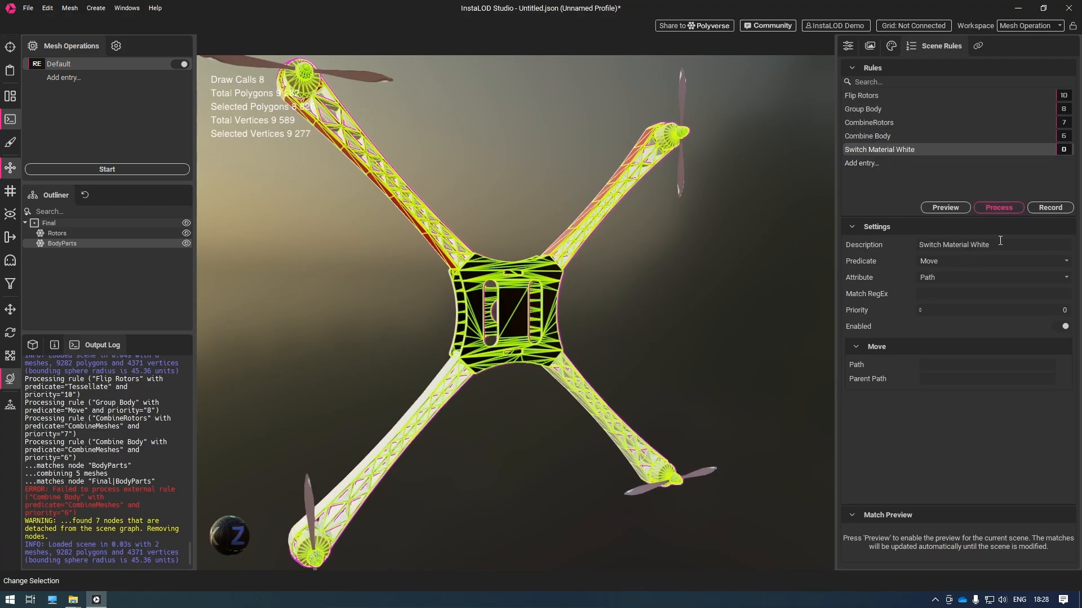
Step: Set the Switch Material White rule to match the Name attribute with regex .* and use the MaterialAssignment predicate
click(1014, 277)
click(1033, 304)
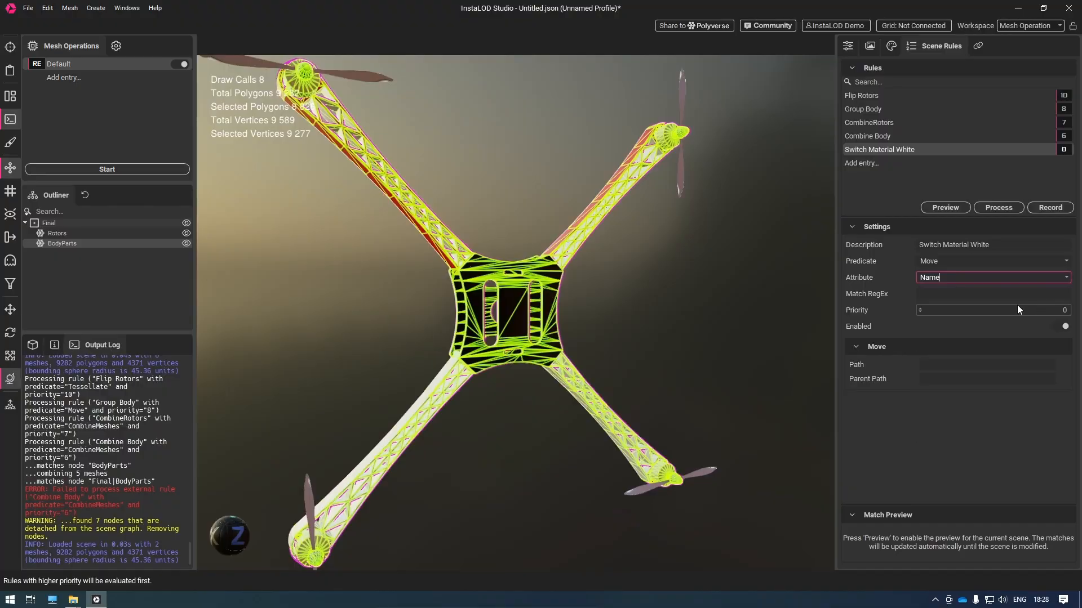
click(976, 294)
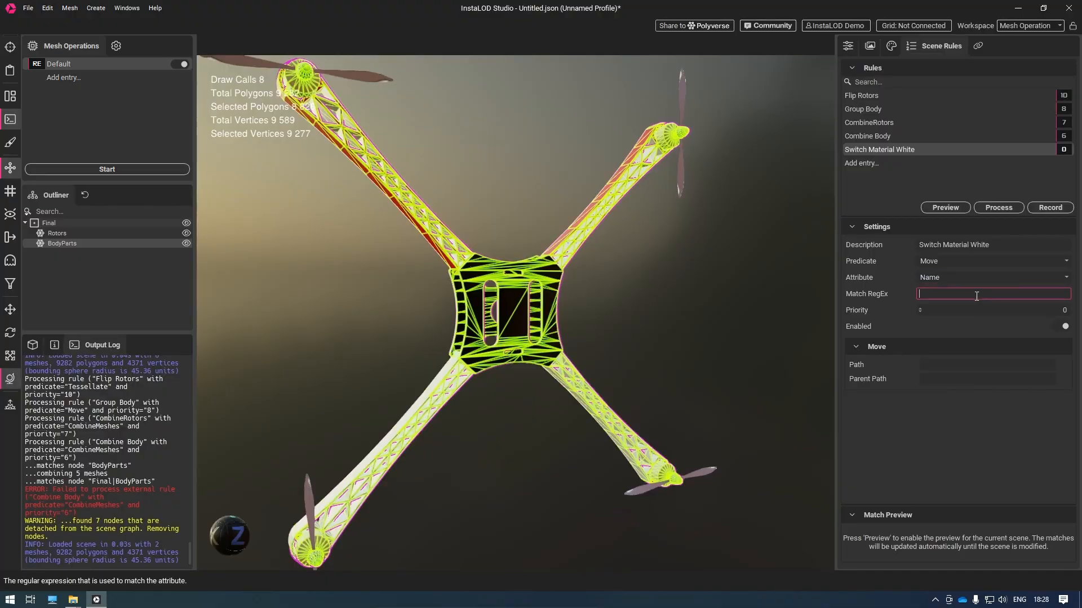
text(.*)
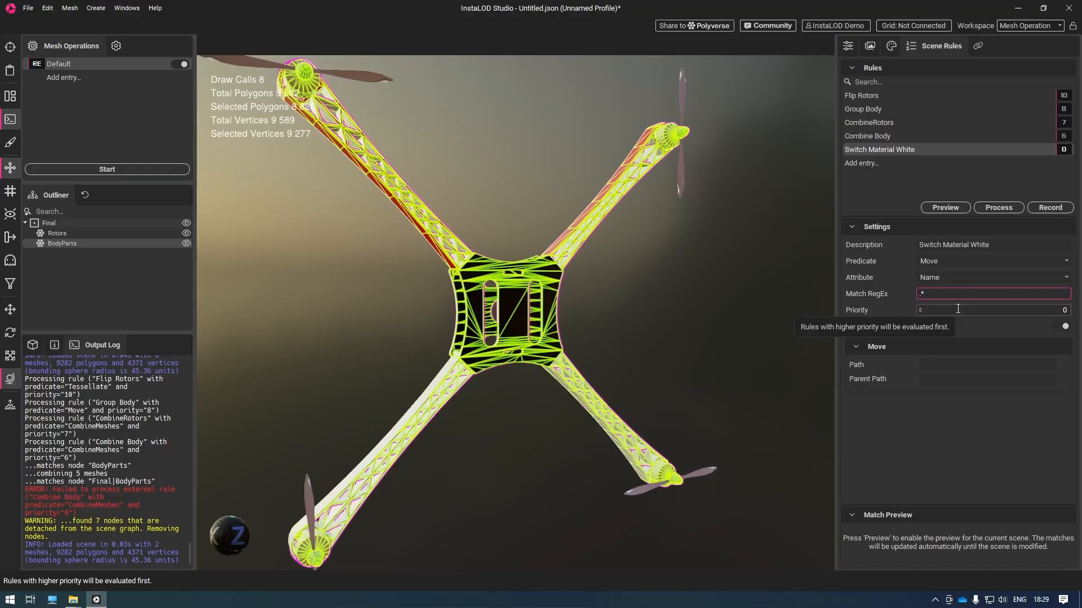
click(1066, 262)
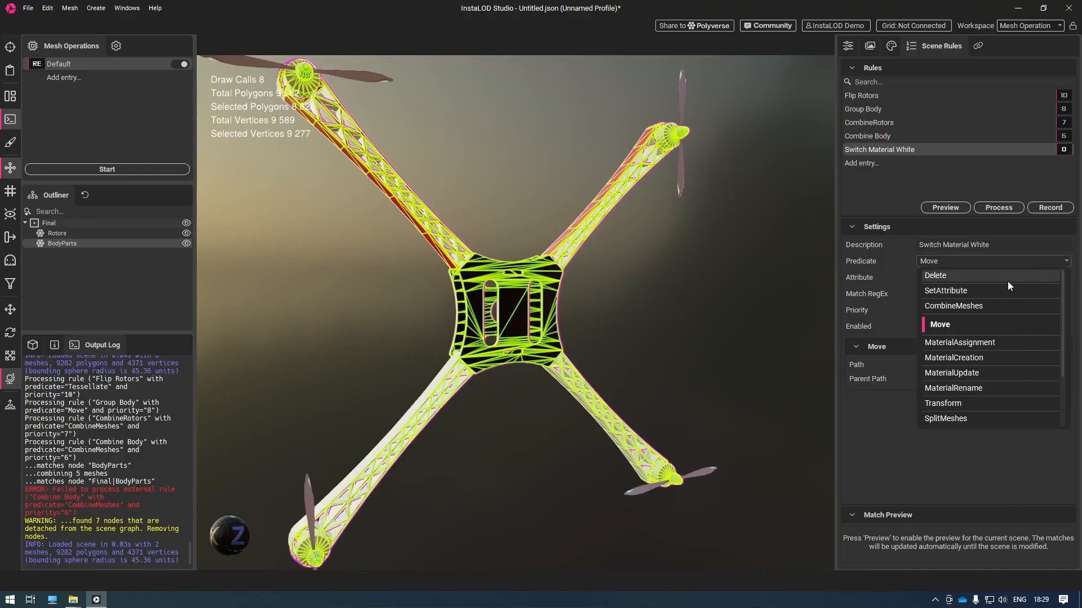
click(973, 338)
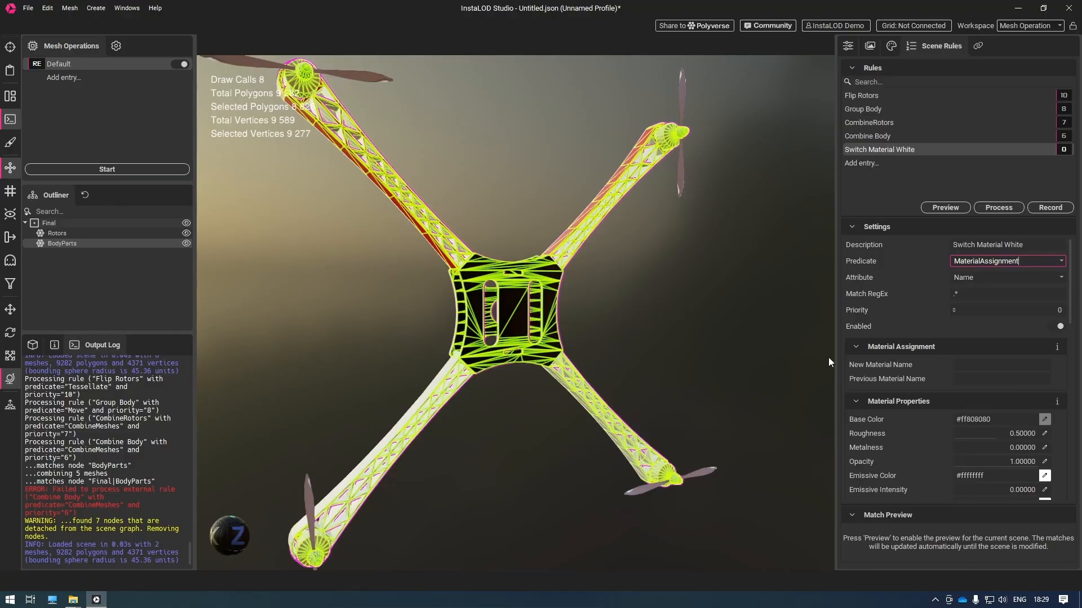
Step: Copy the white material's name, solid_ffffff, from the material library into the rule's previous material name
click(968, 379)
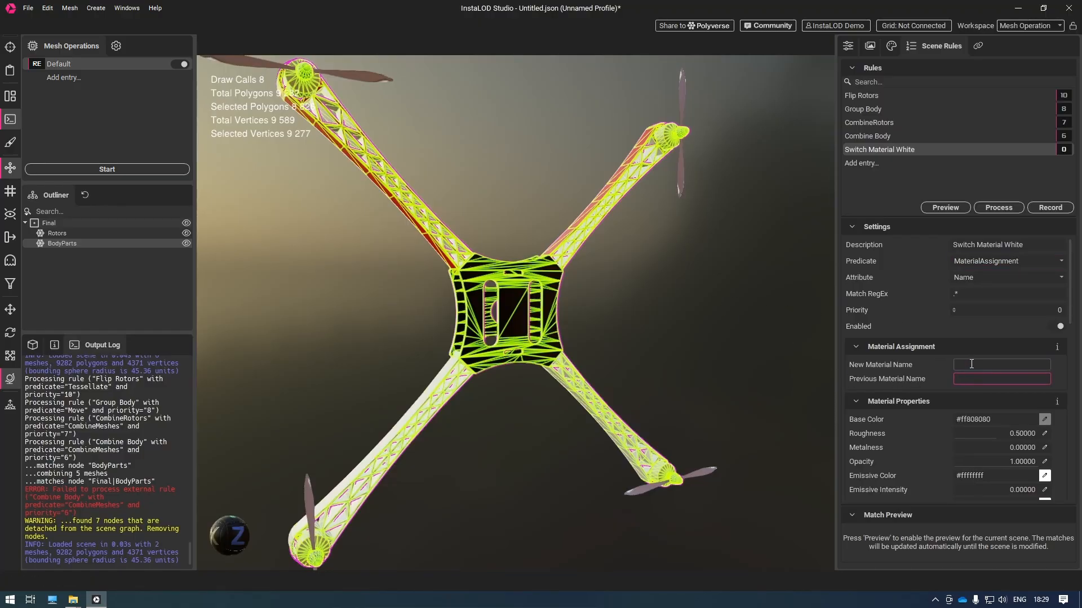
click(972, 365)
click(892, 46)
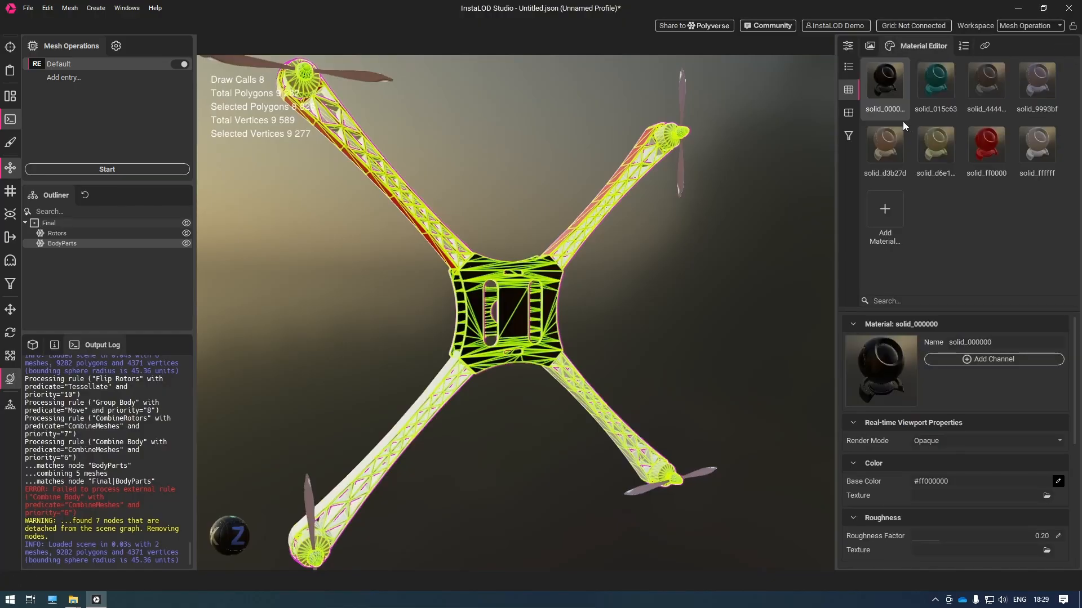
click(1023, 156)
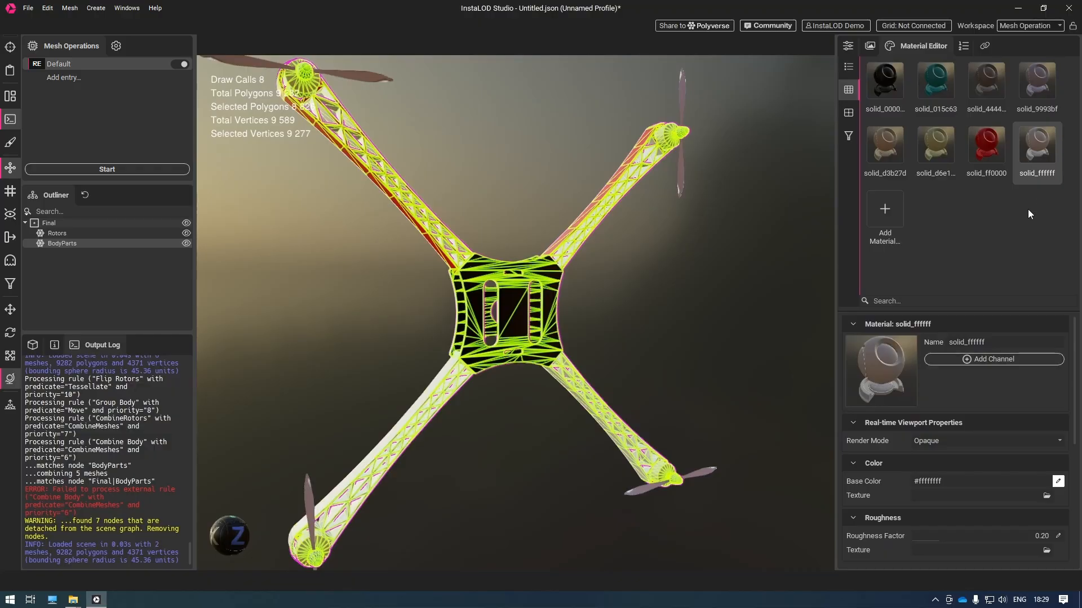
double_click(1005, 341)
key(ctrl+c)
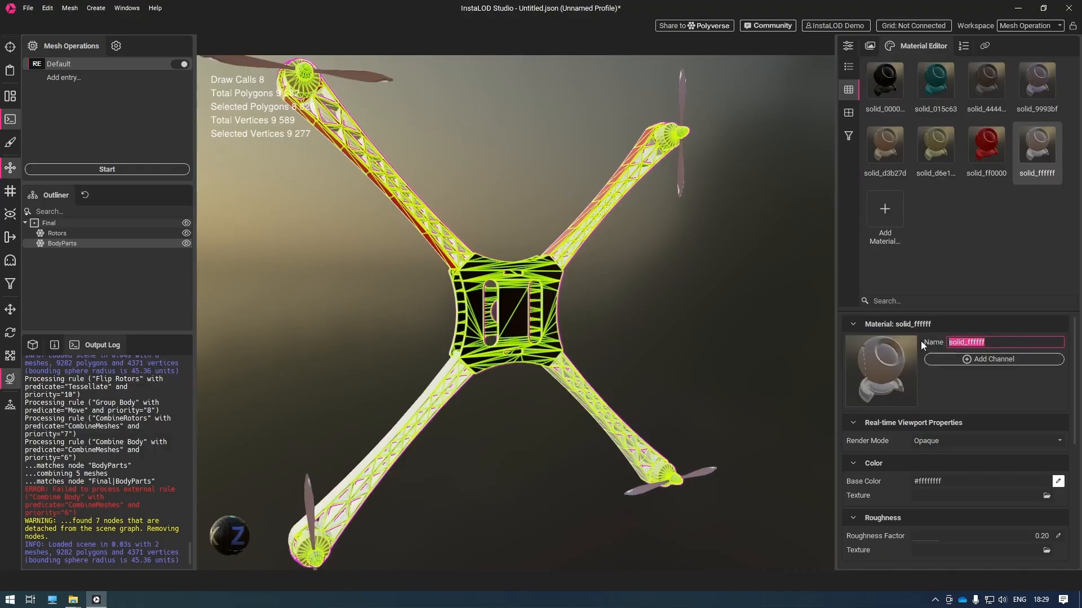
click(962, 46)
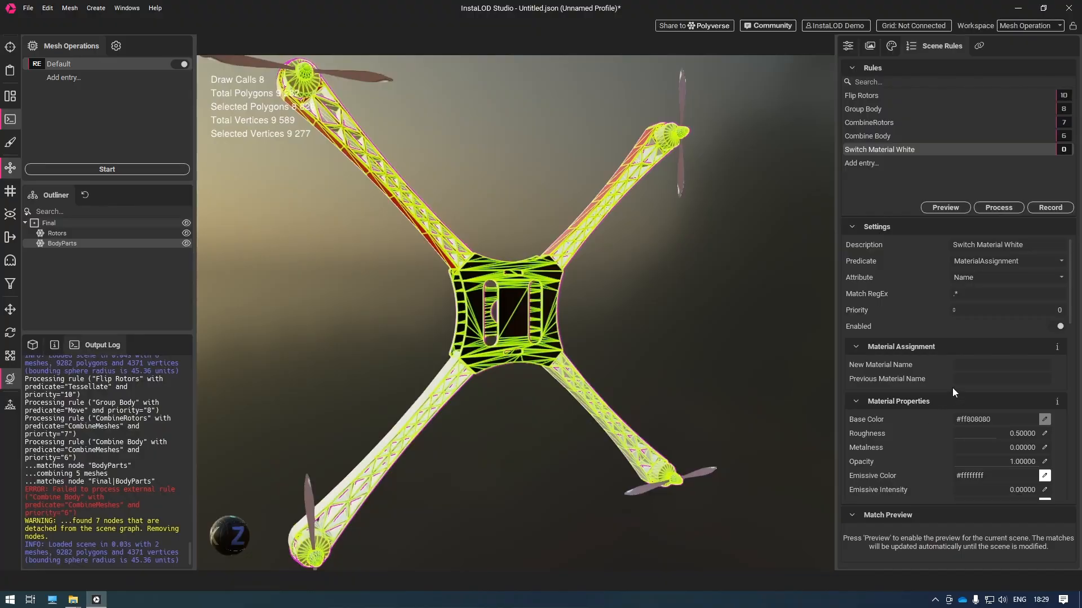
click(965, 379)
key(ctrl+v)
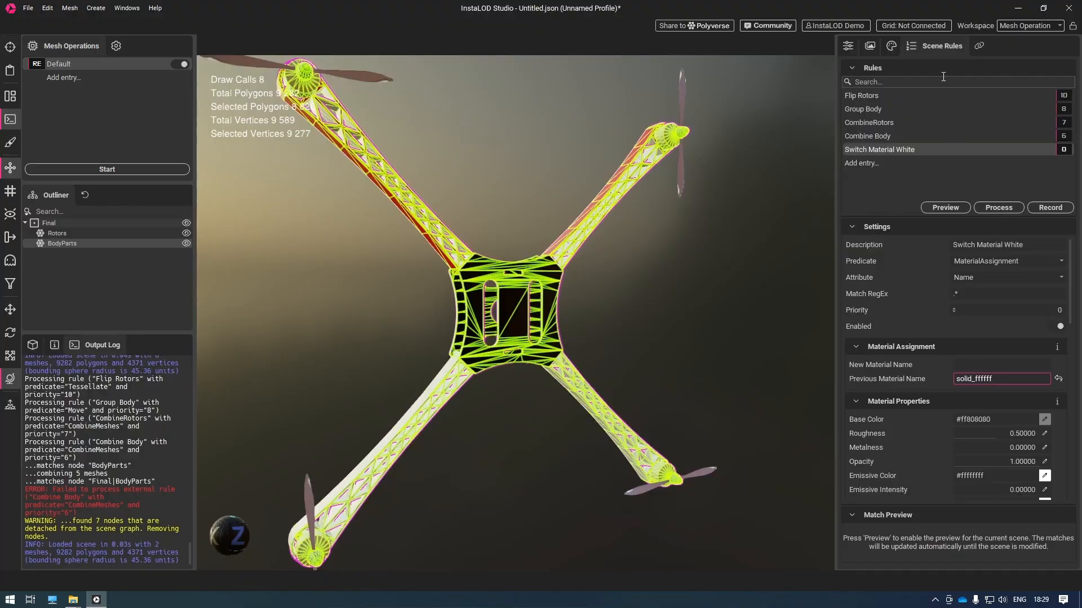
Step: Copy the red material's name, solid_ff0000, from the material library into the Switch Material White rule's new material name
click(891, 46)
click(986, 146)
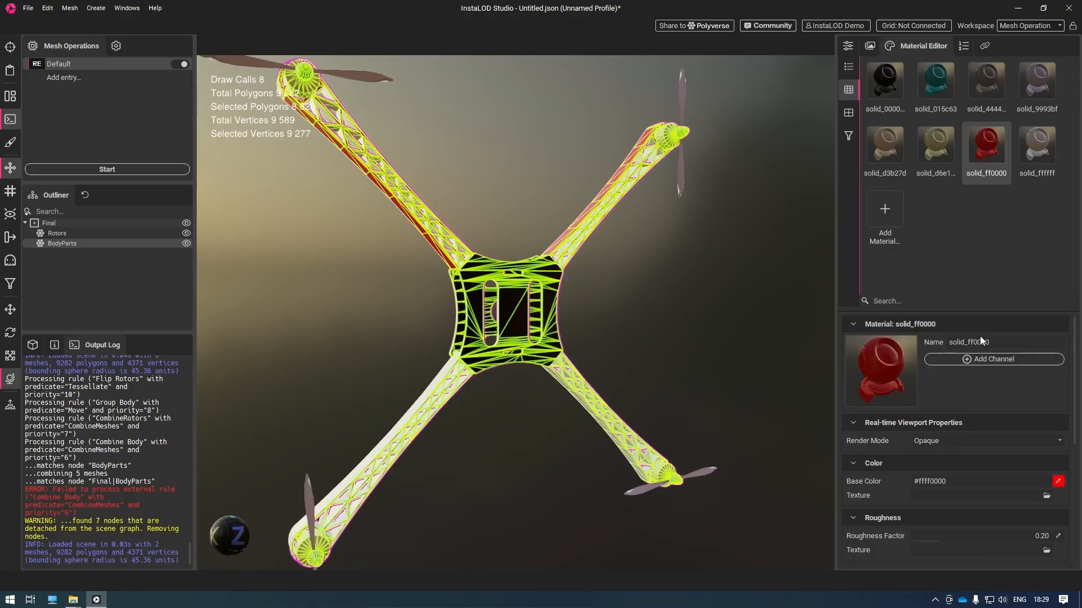
click(938, 342)
key(ctrl+c)
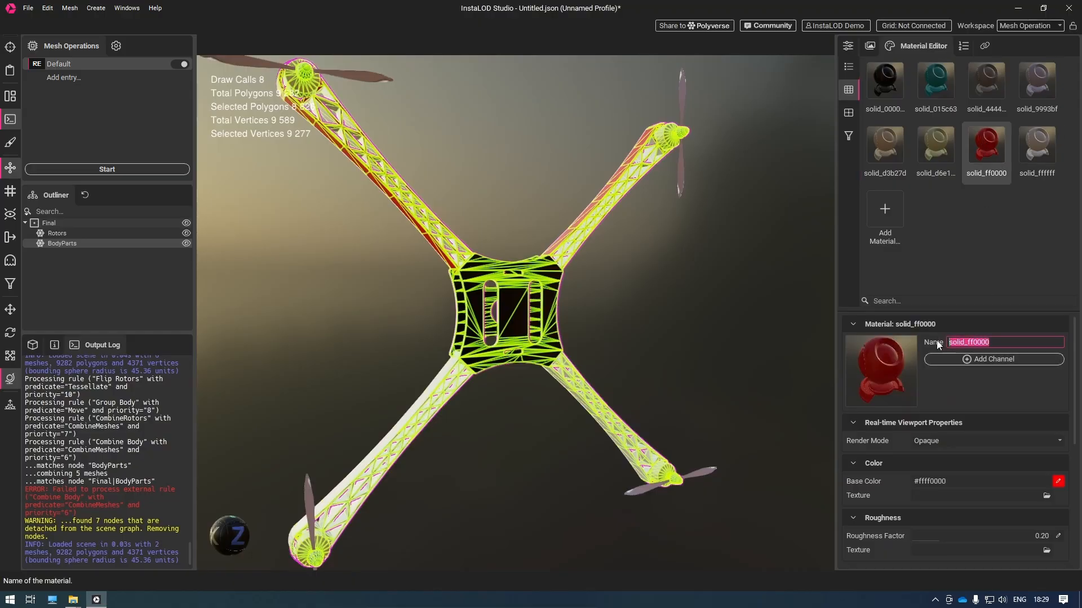
click(964, 45)
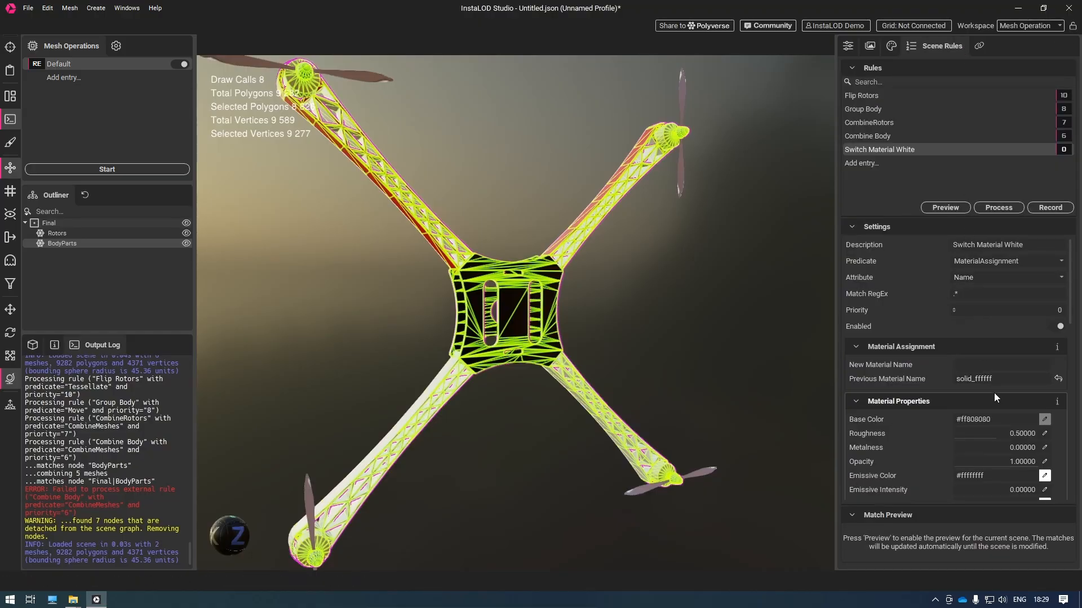
click(988, 366)
key(ctrl+v)
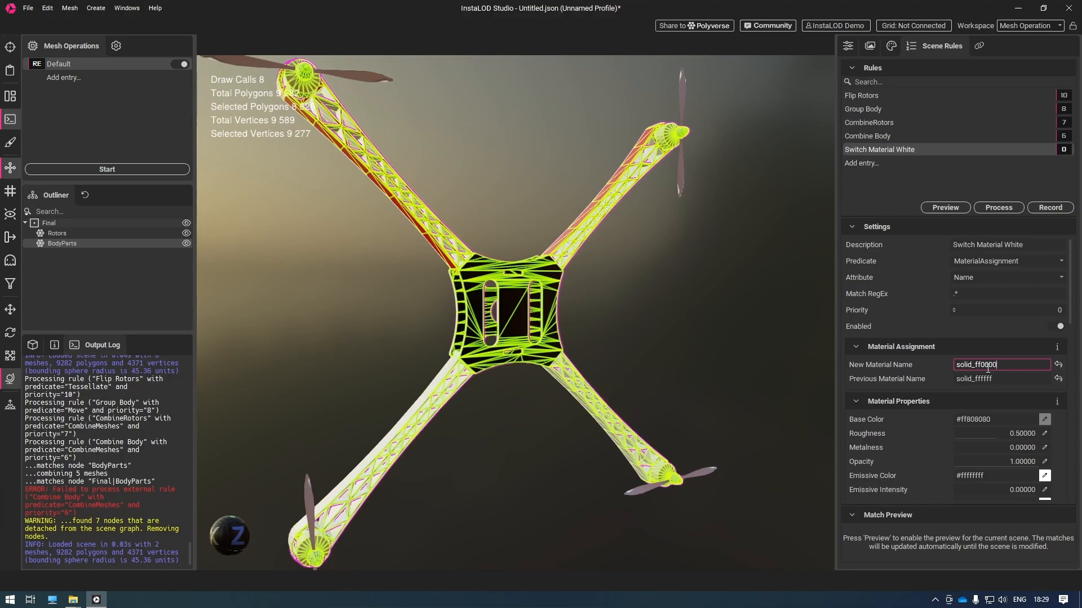
Step: Process the scene rules and check the white-to-red material switch on the quadcopter body
click(999, 207)
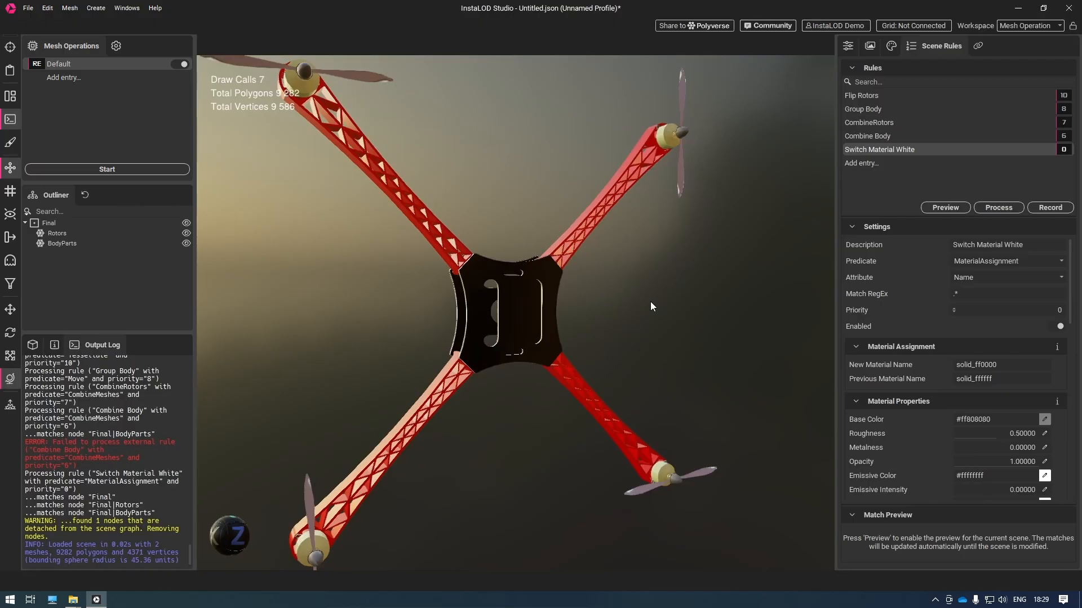
mouse_move(638, 305)
mouse_down()
mouse_move(622, 344)
mouse_move(640, 307)
mouse_up()
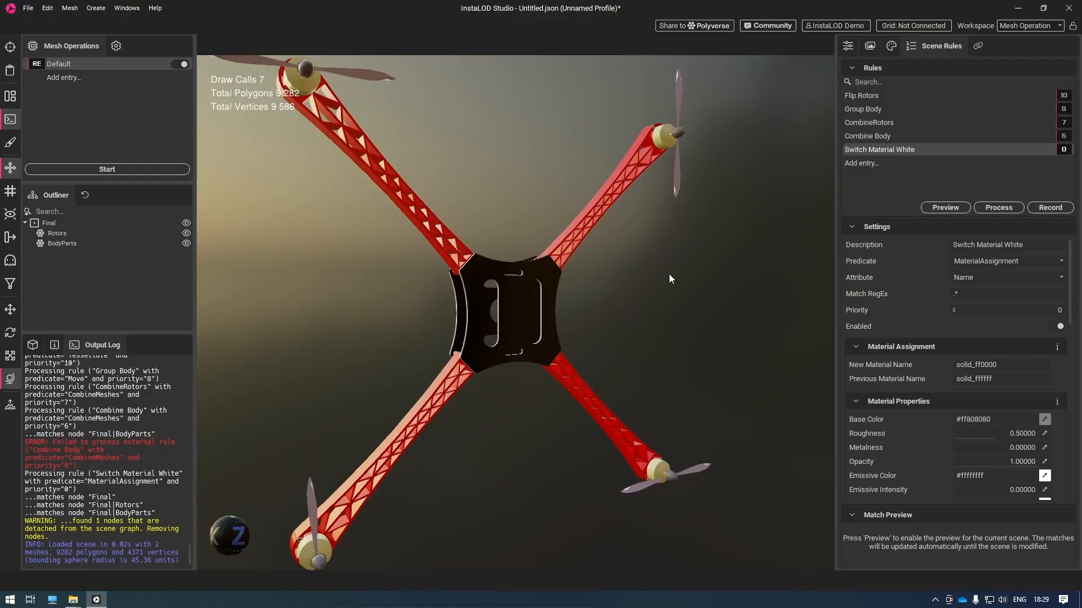
click(533, 308)
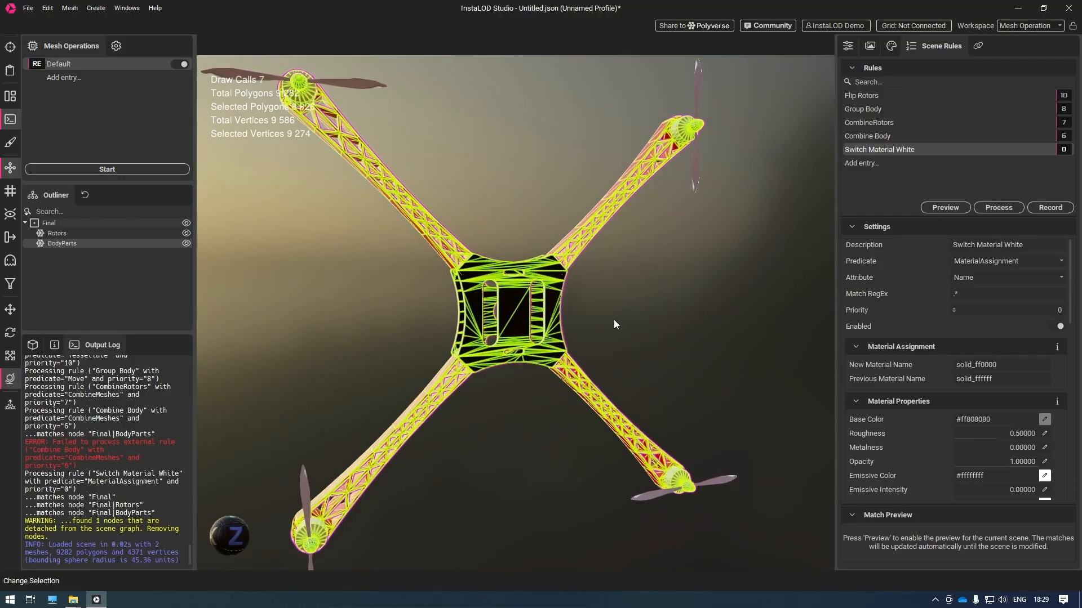
click(614, 319)
Step: Add a new scene rule named Switch Material Black
click(871, 166)
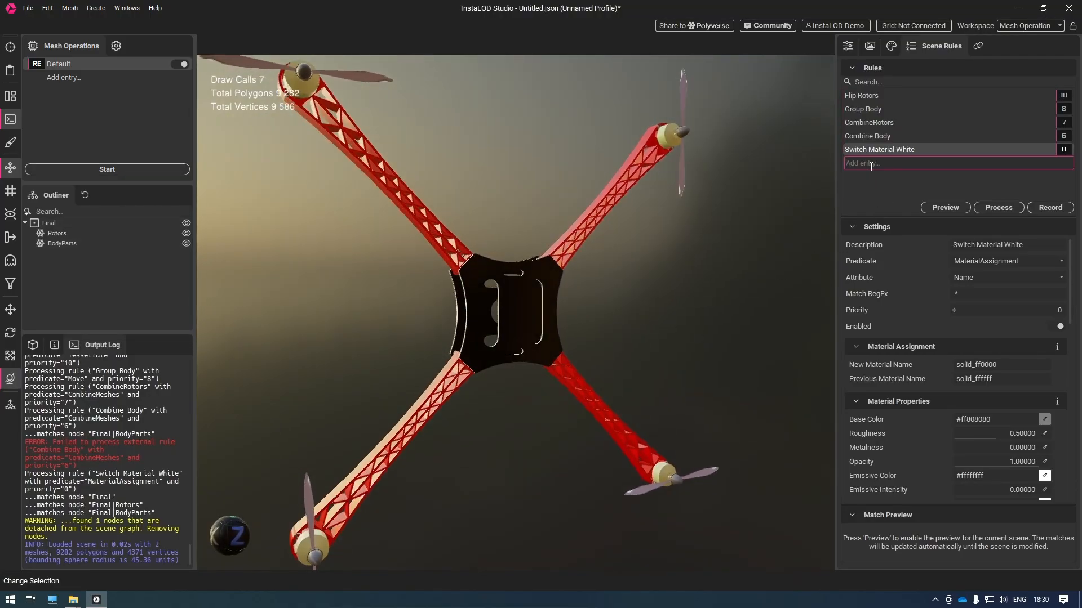
text(Switch Material Black)
key(Return)
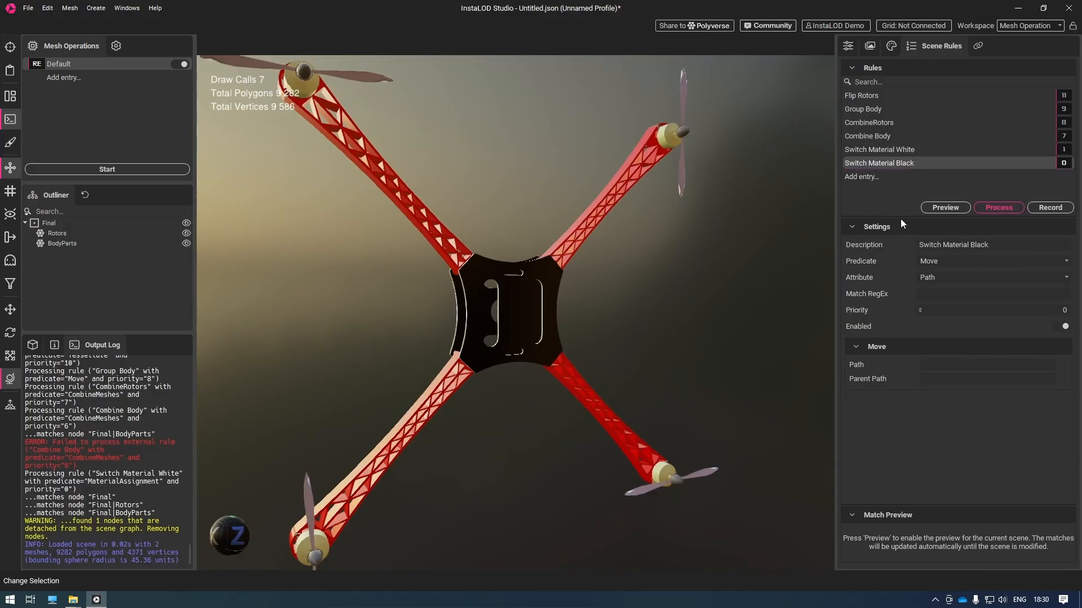
Step: Set the Switch Material Black rule to match the Name attribute with regex .* and use the MaterialAssignment predicate
click(1066, 277)
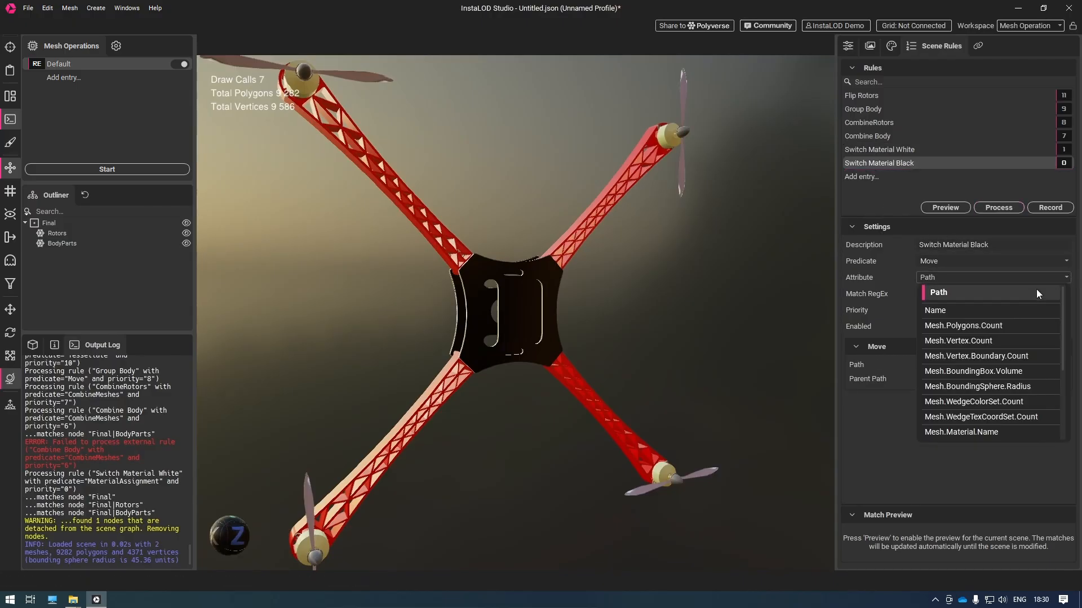
click(1015, 304)
click(996, 294)
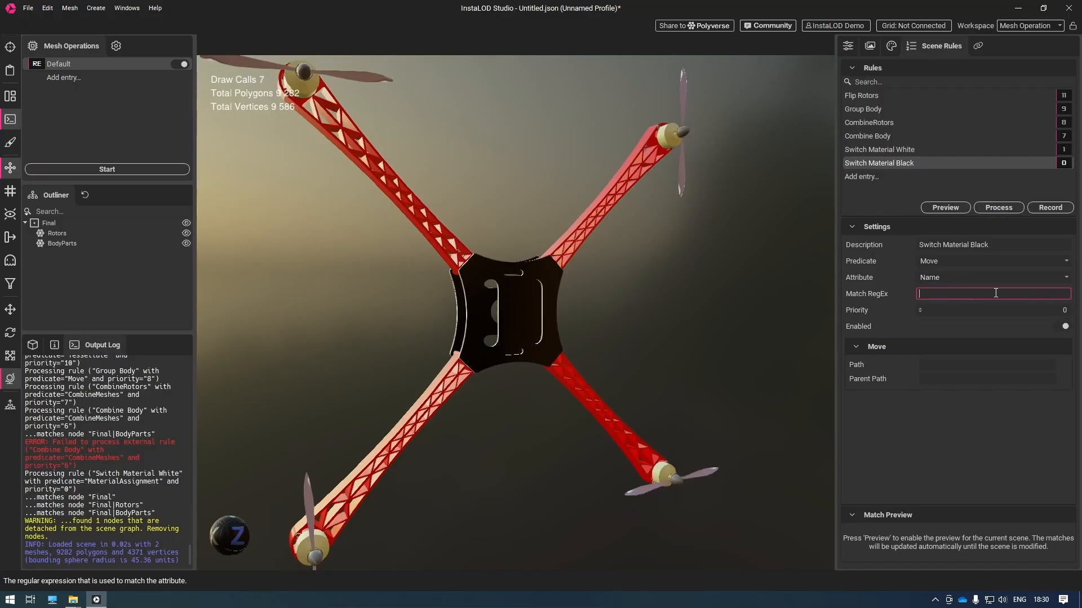
text(.*)
click(1067, 277)
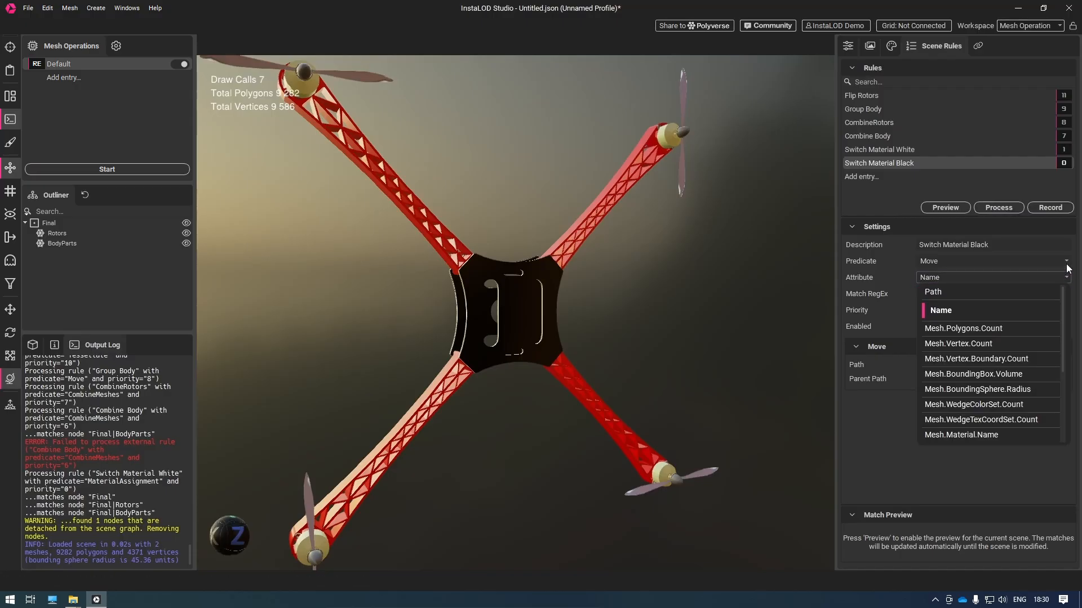
click(1067, 262)
click(994, 341)
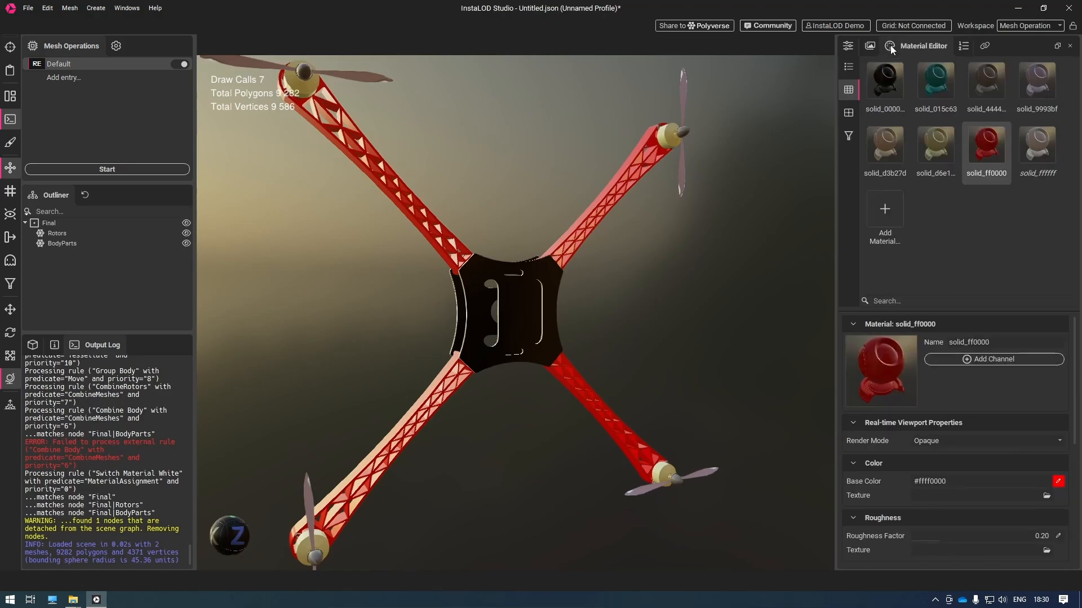
Step: Copy the black material's name, solid_000000, into the Switch Material Black rule's previous material name
click(891, 100)
key(ctrl+c)
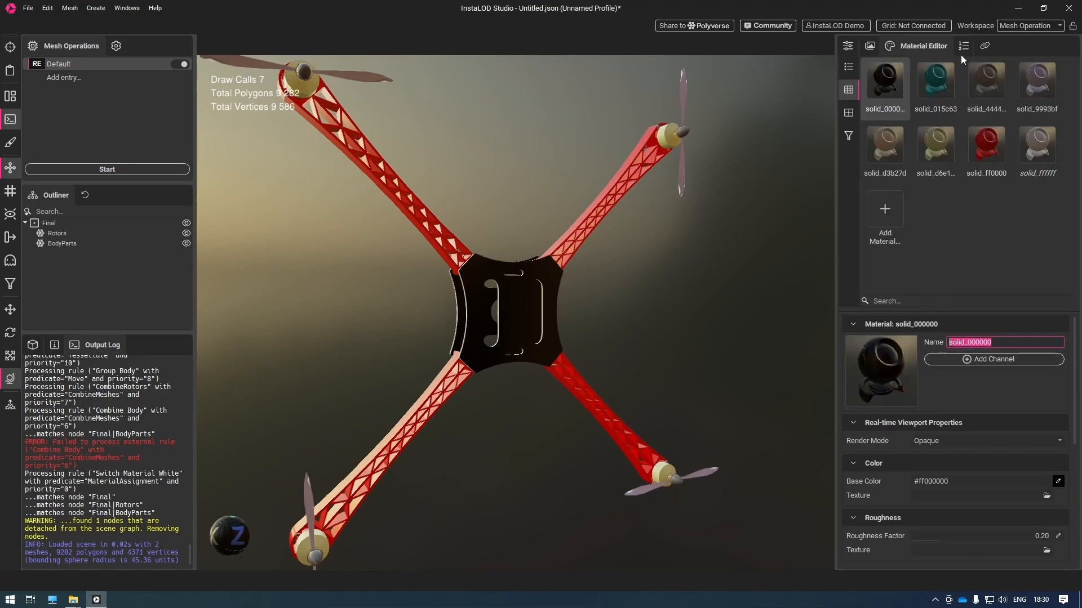
click(962, 48)
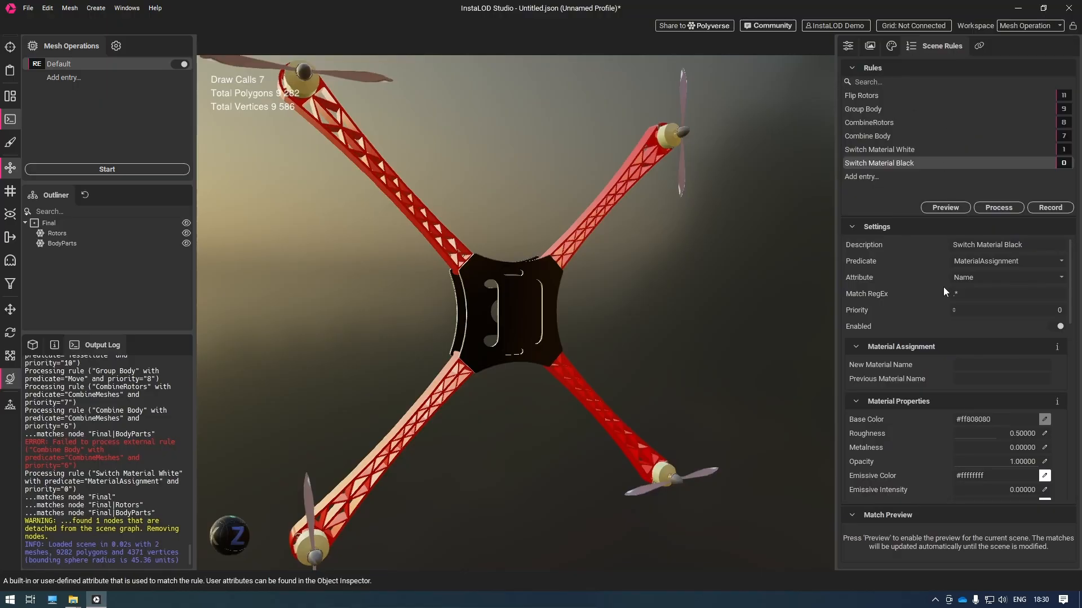
click(968, 384)
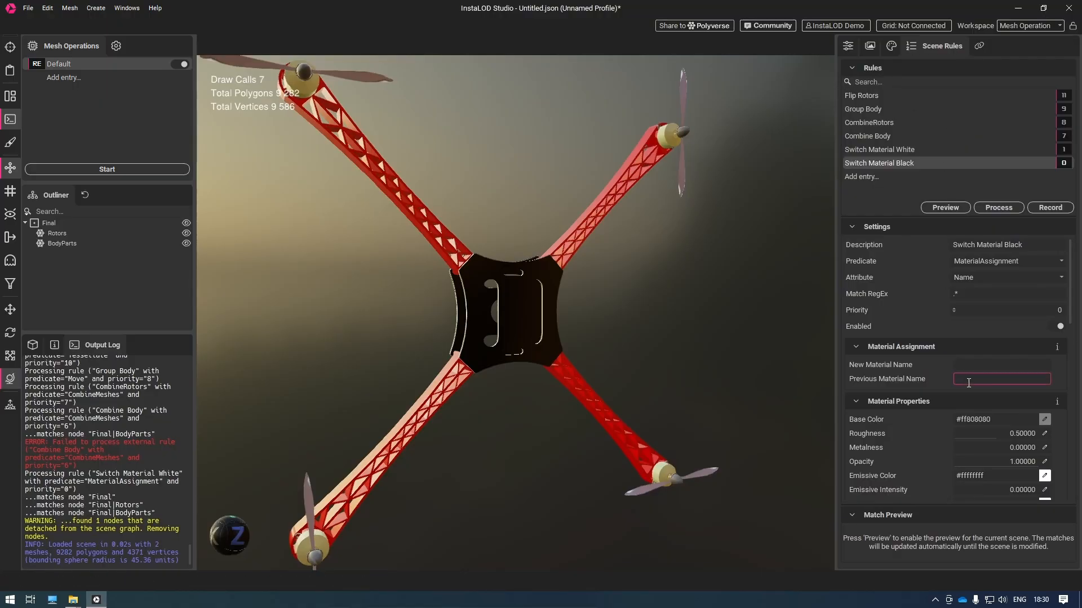
key(ctrl+v)
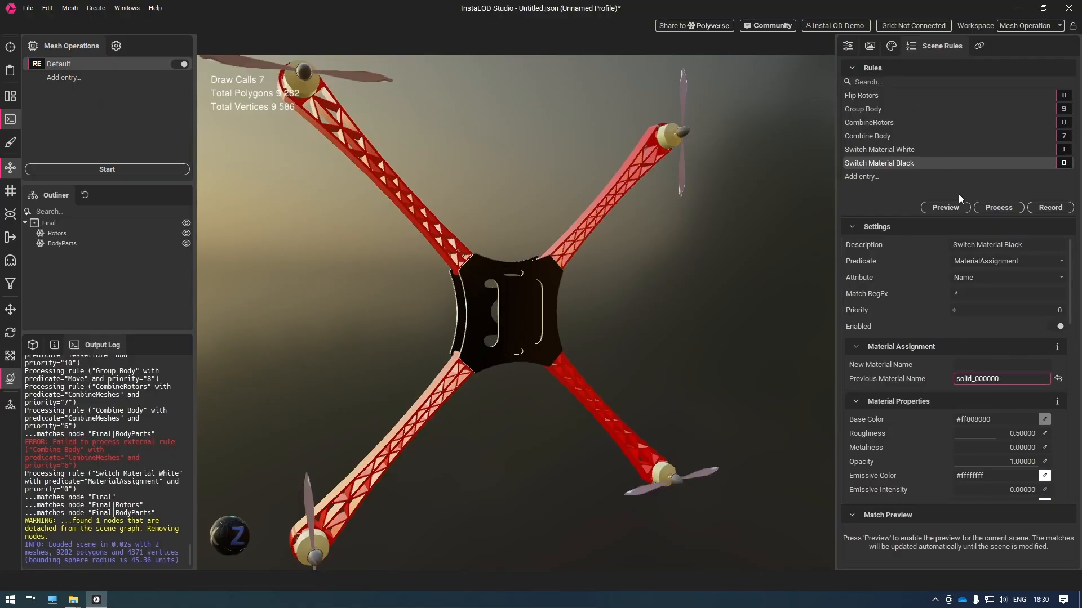
Step: Copy the red material's name, solid_ff0000, into the Switch Material Black rule's new material name
click(891, 45)
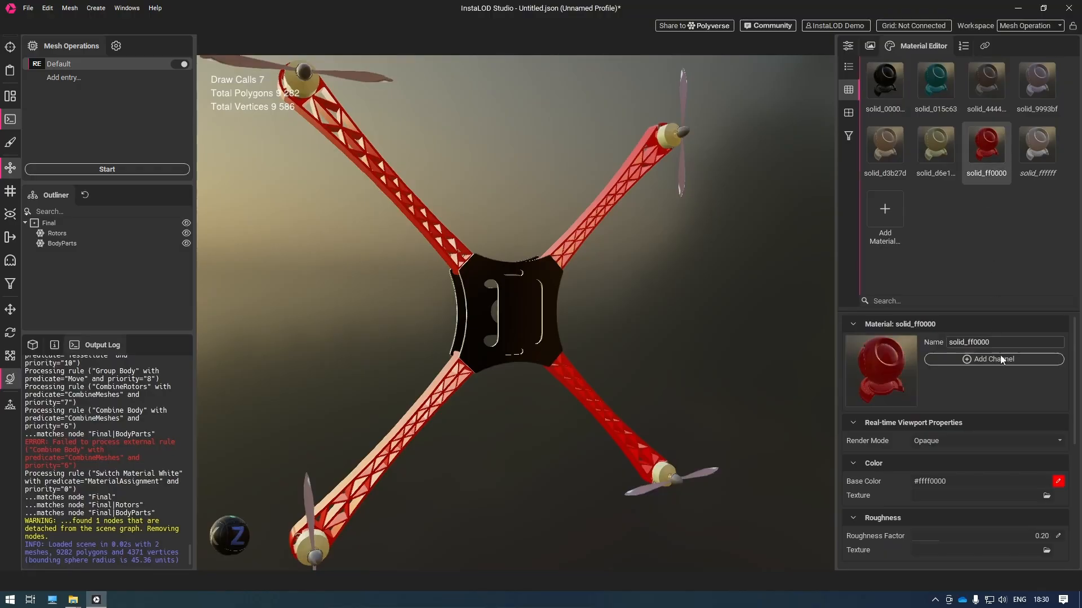
double_click(969, 342)
key(ctrl+c)
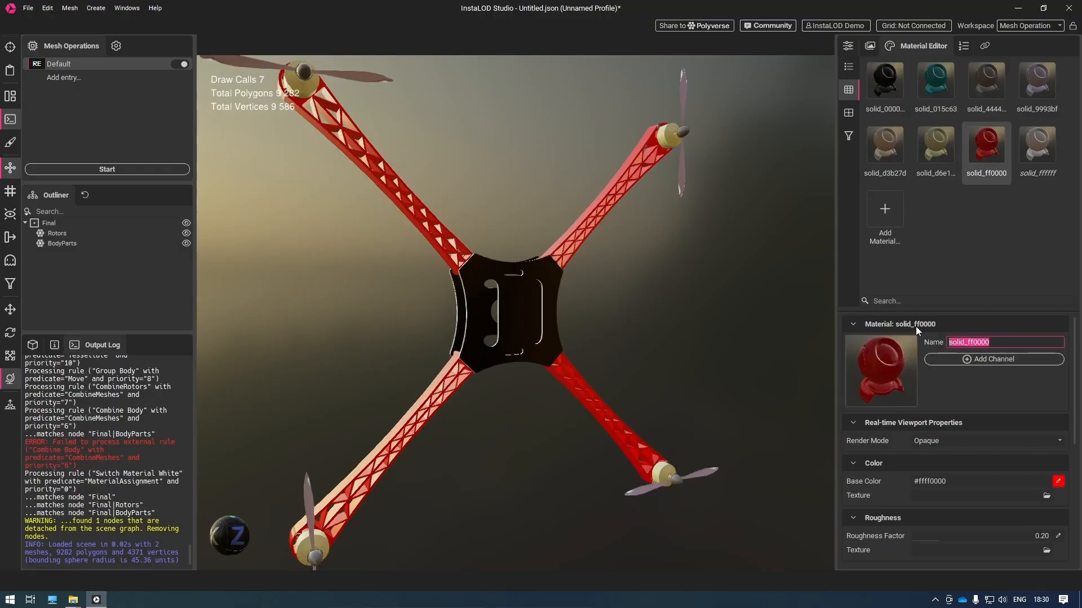
click(965, 46)
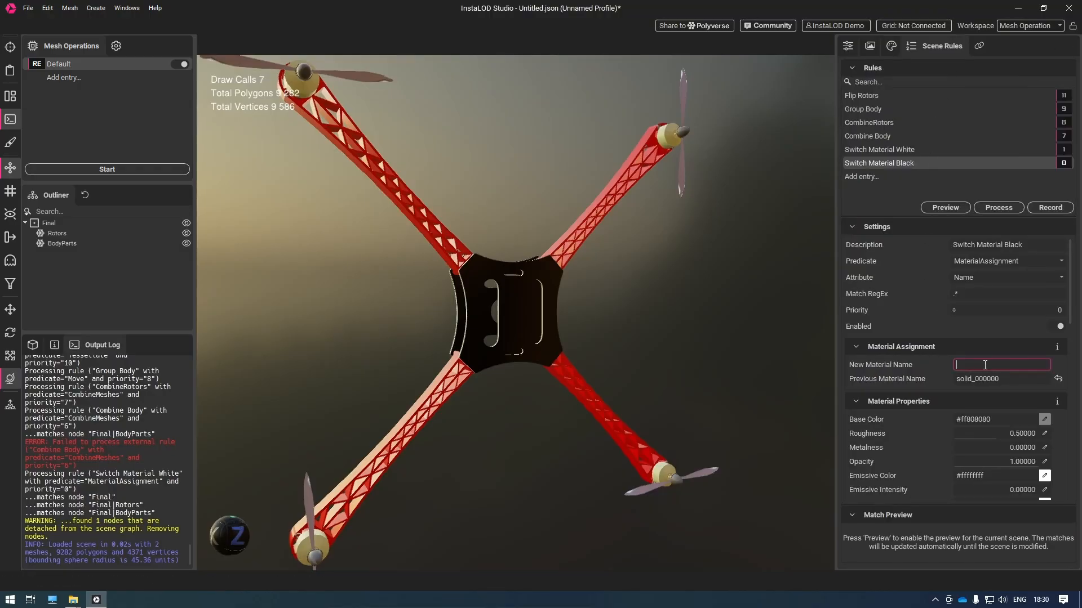
key(ctrl+v)
Step: Process the scene rules and inspect the black-to-red material switch on the quadcopter's central plate
click(1009, 204)
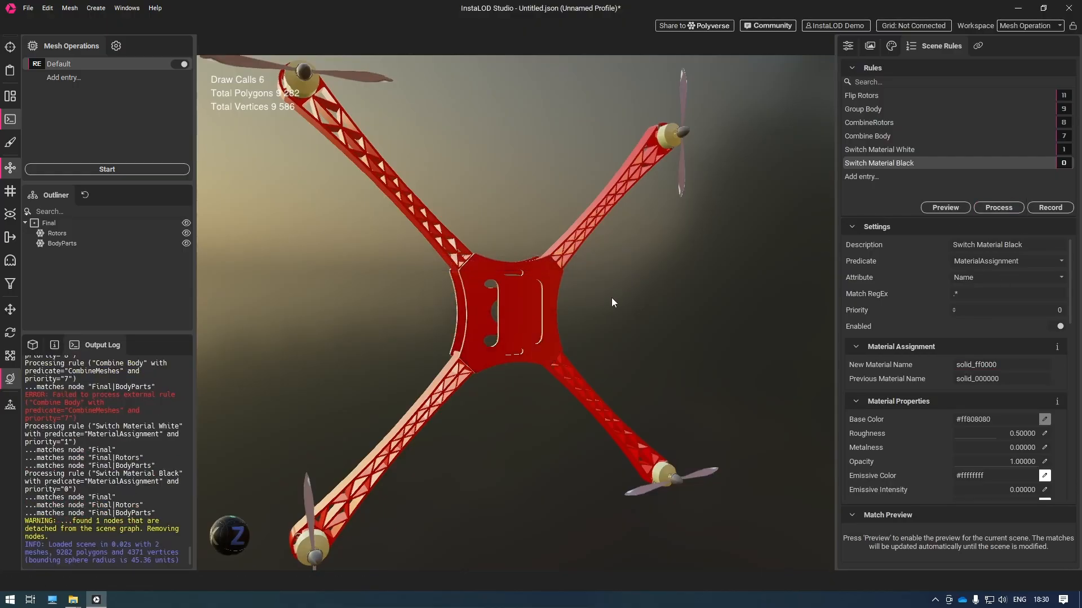
click(503, 315)
middle_drag(500, 324, 627, 340)
click(644, 337)
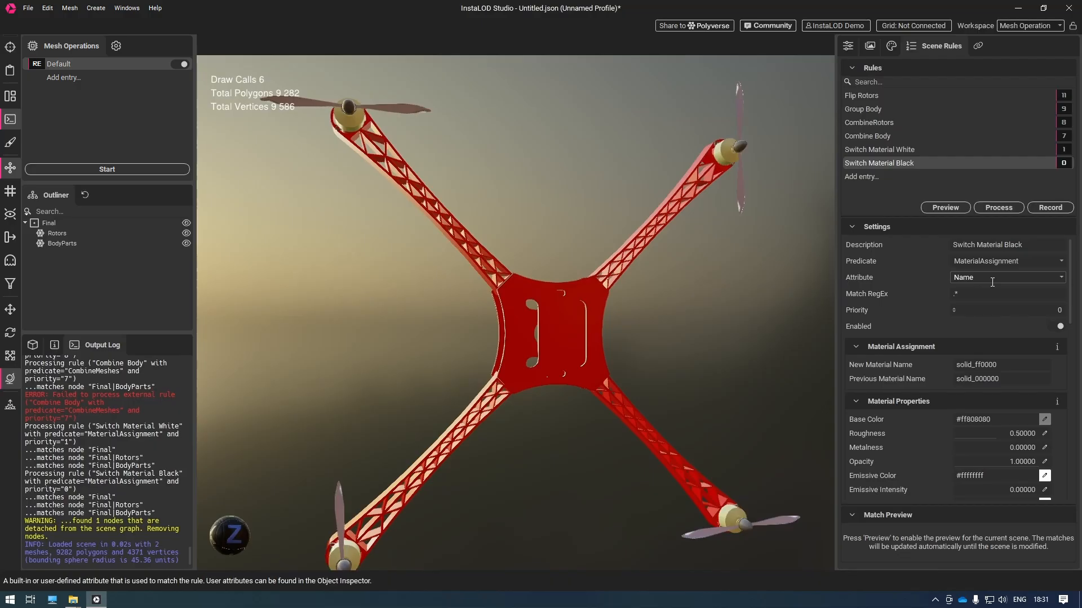
Step: Add a new scene rule named SetAttribute
click(880, 176)
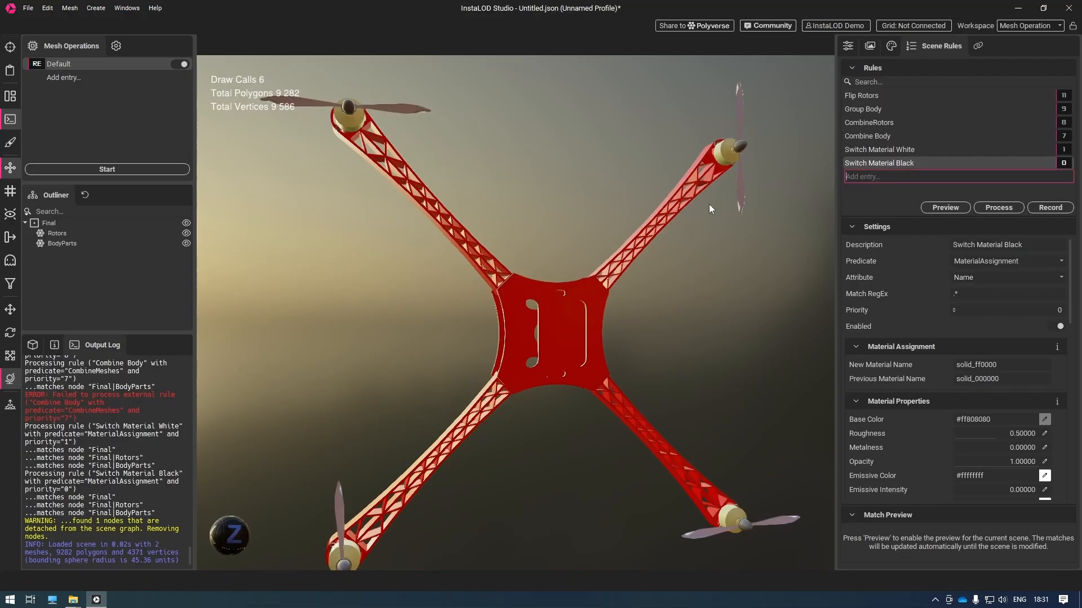
text(Set)
text(Attribute)
key(Return)
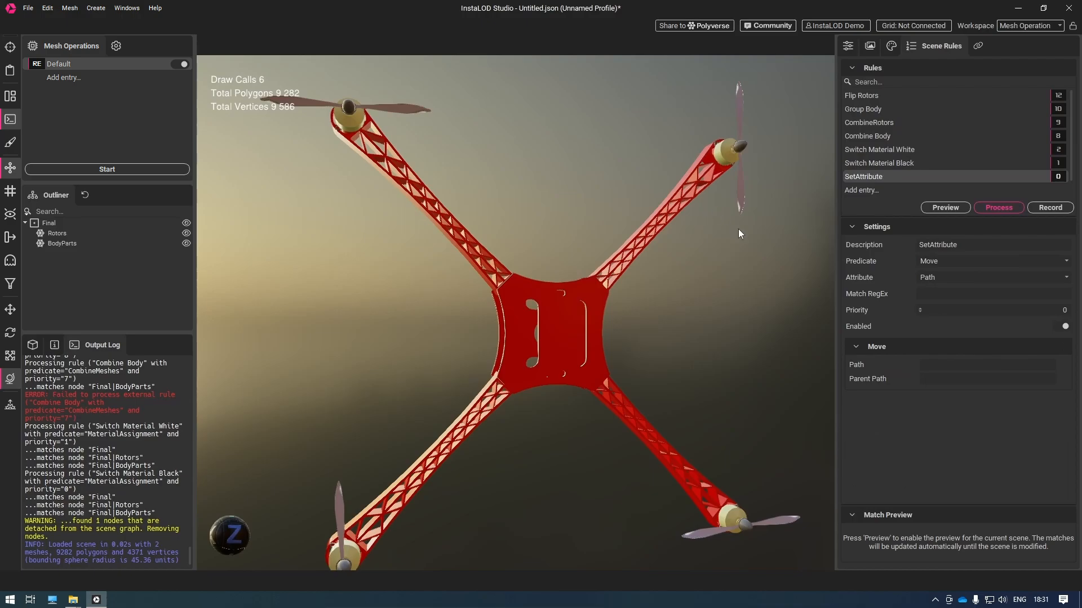
Step: Configure the SetAttribute rule to match the Name attribute with the regular expression .* and use the SetAttribute predicate
click(1067, 277)
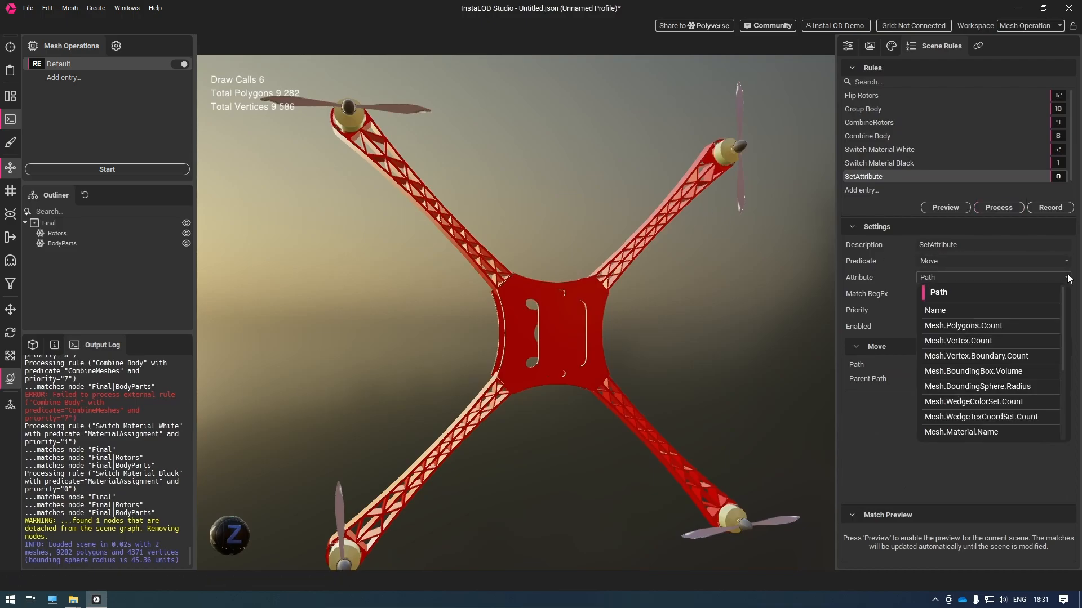
click(1045, 310)
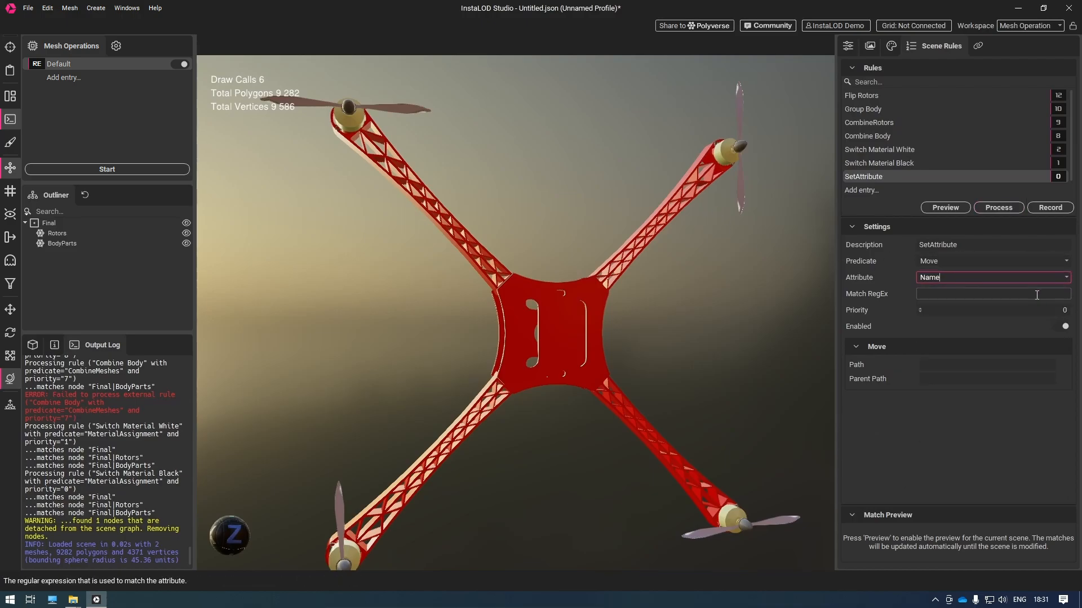
click(1037, 295)
text(.*)
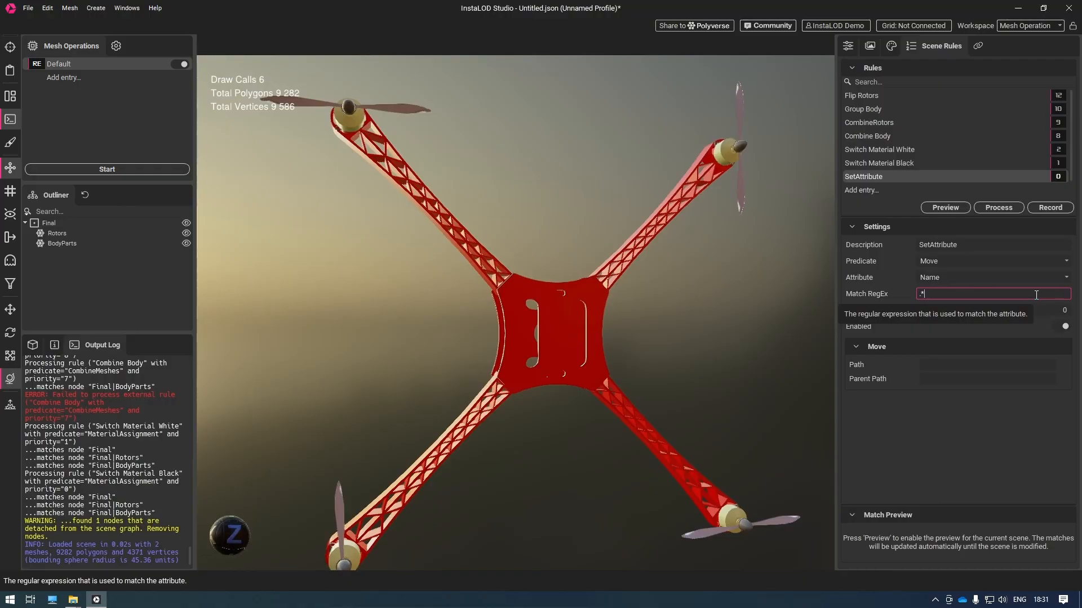
click(1067, 260)
click(1011, 292)
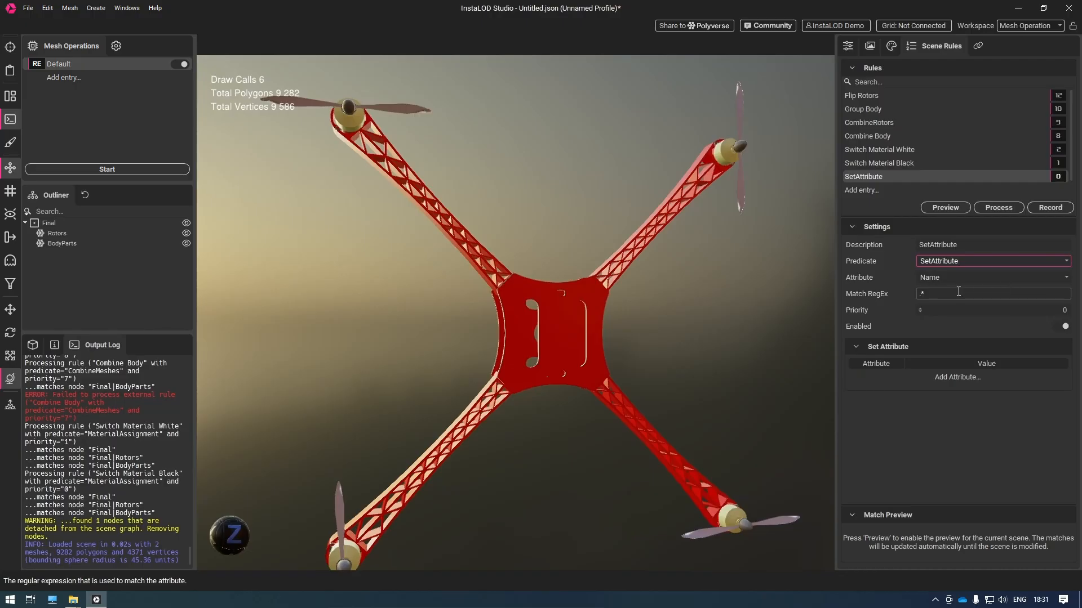
Step: Add a Company attribute with the value InstaLOD to the SetAttribute rule and process the scene rules
click(942, 378)
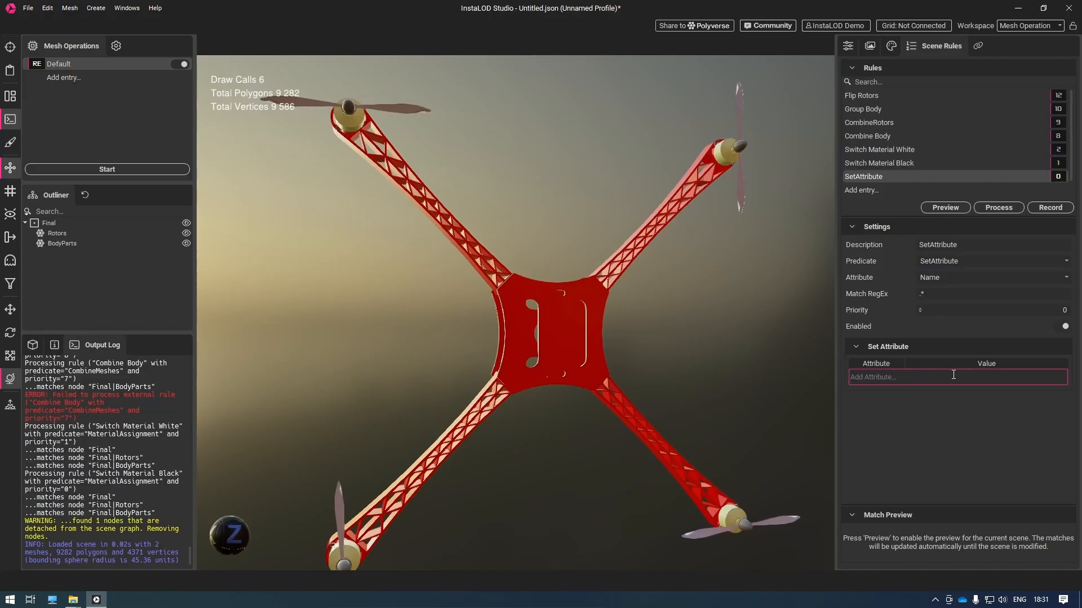
text(Company)
key(Return)
text(InstaLOD)
key(Return)
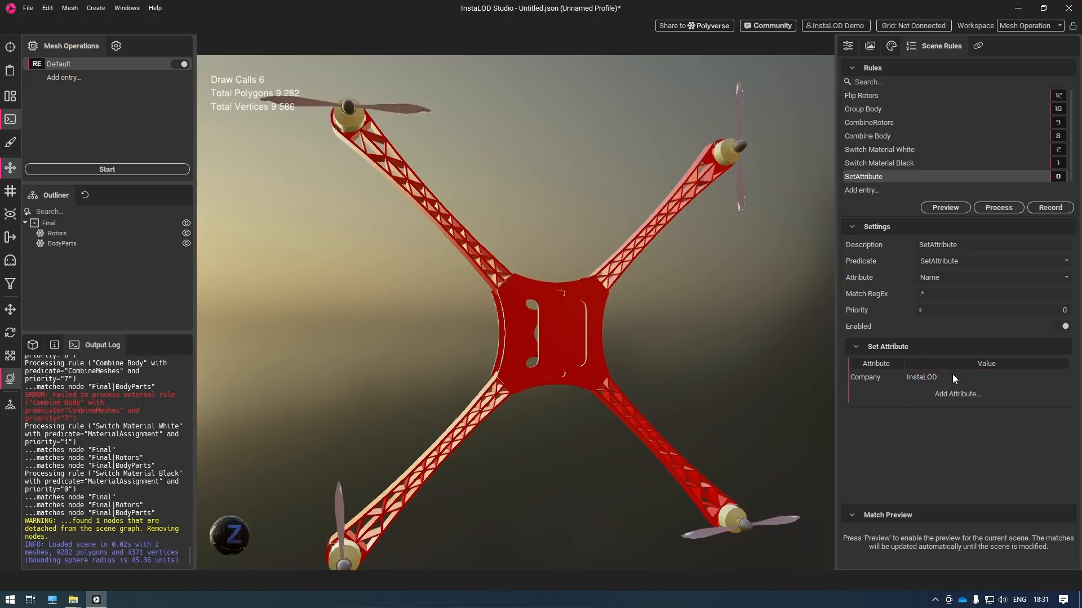
click(998, 208)
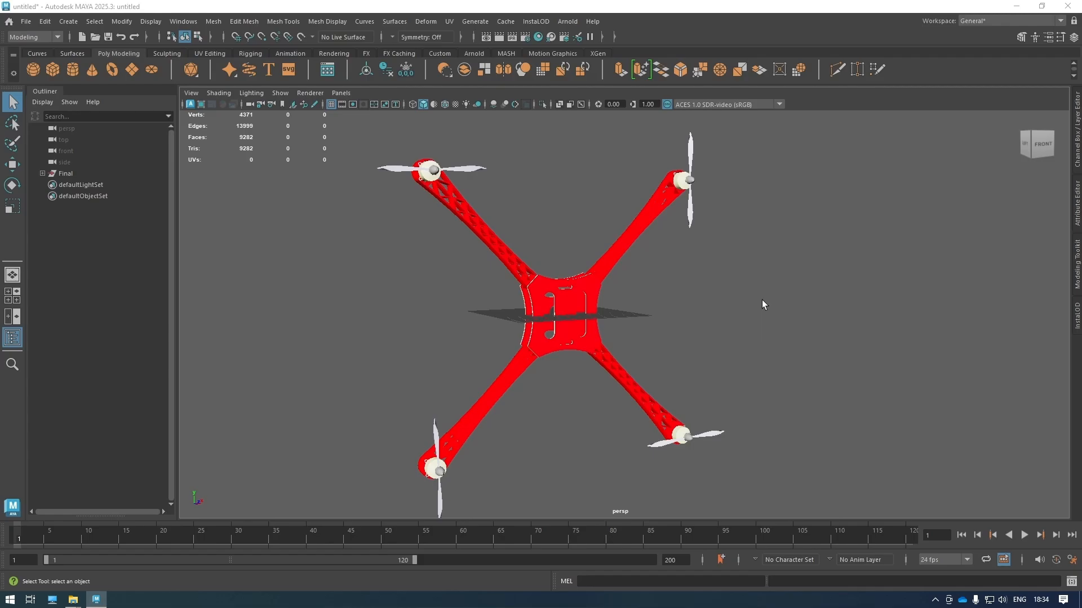
Step: Switch to Maya and examine the extra attributes of the quadcopter's BodyParts transform node
click(1076, 217)
click(482, 310)
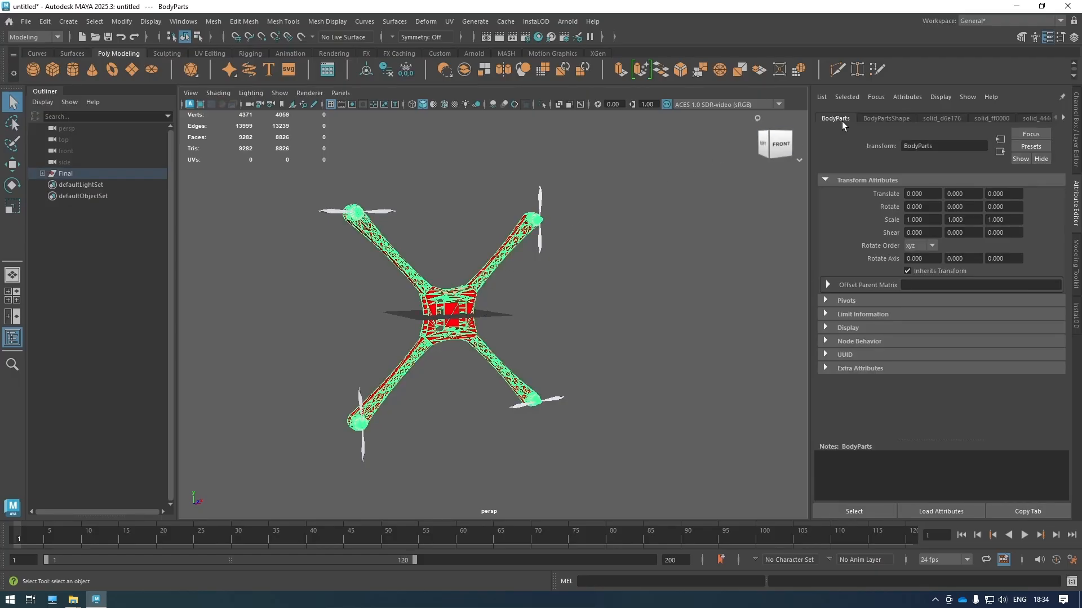
click(824, 367)
scroll(846, 369, down, 3)
scroll(847, 369, down, 1)
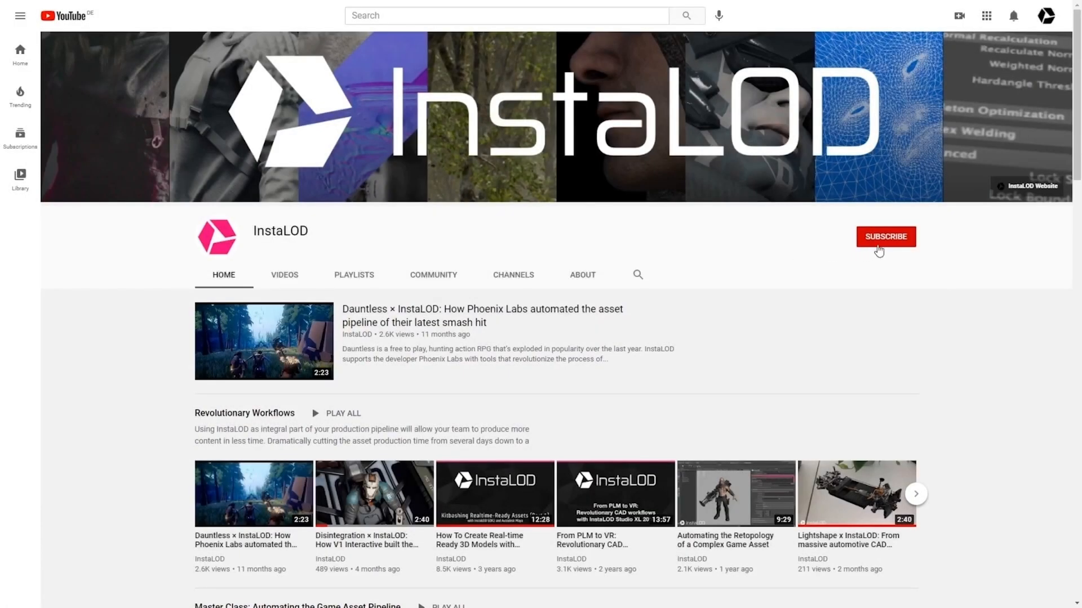
Step: Switch to YouTube and subscribe to the InstaLOD channel
click(878, 244)
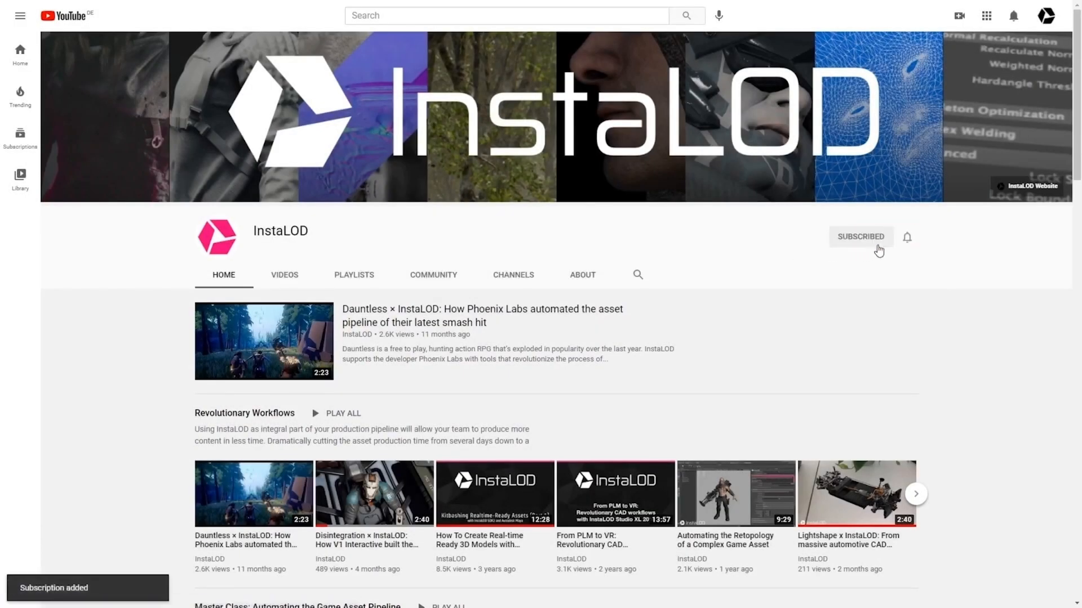